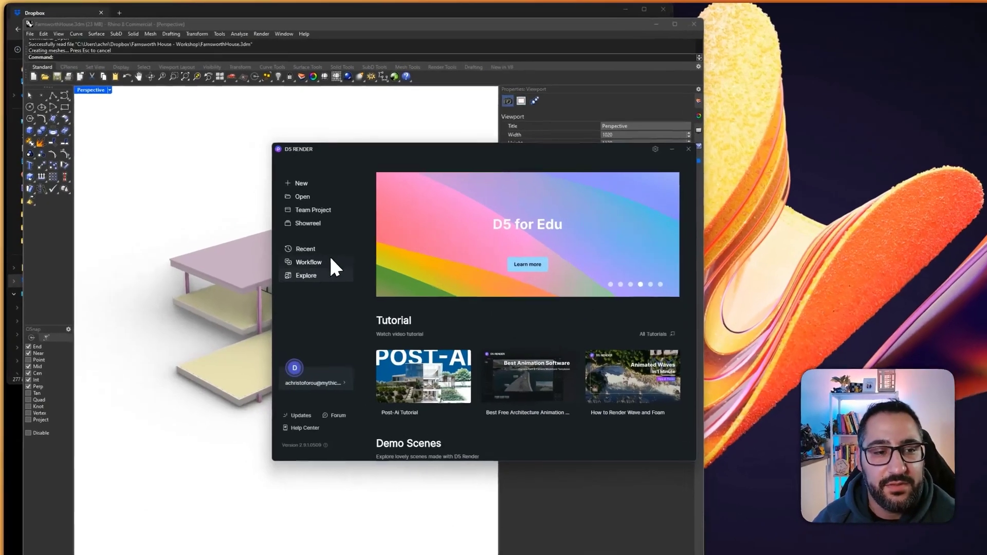
Step: Show the Workflow list of sync plugins for modeling software, and create a new D5 Render scene
{"action": "left_click", "coordinate": [284, 242]}
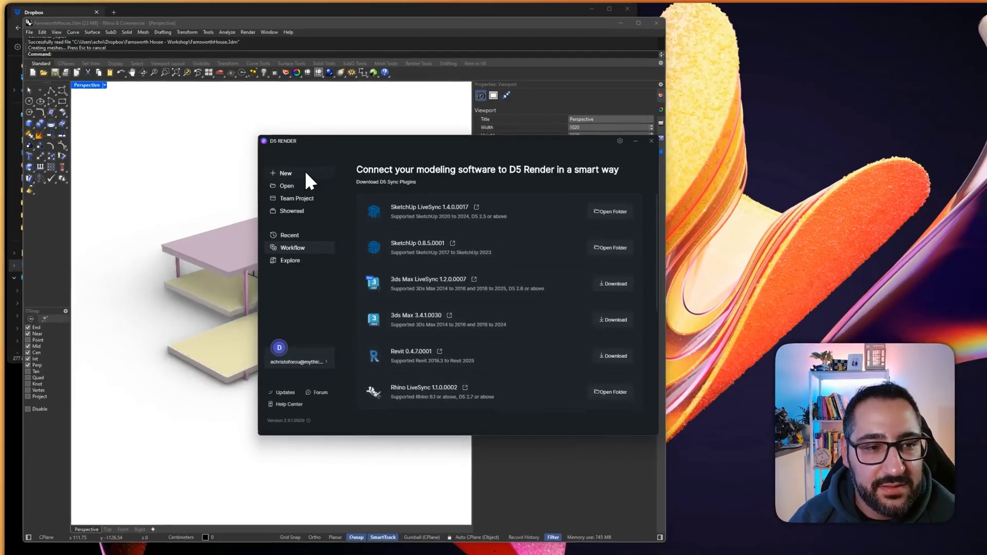
{"action": "left_click", "coordinate": [304, 169]}
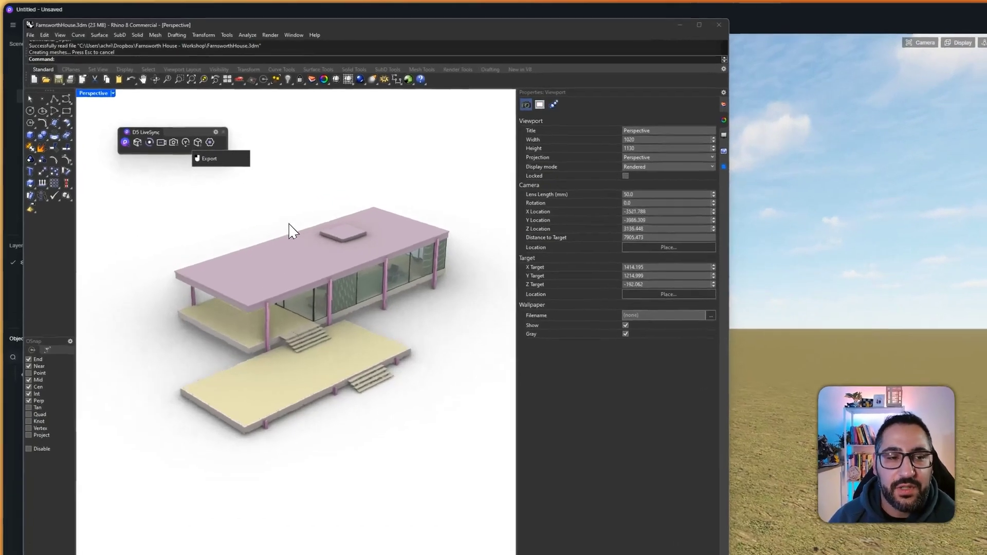
Step: Examine the Farnsworth House model in Rhino, orbiting around it and checking how its individual parts select
{"action": "right_click_drag", "start_coordinate": [263, 209], "coordinate": [336, 238]}
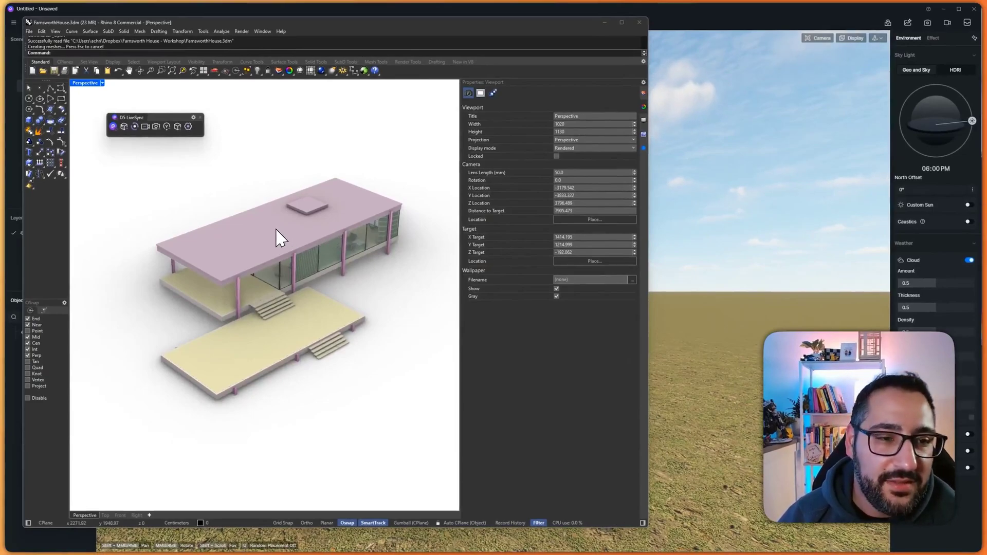
{"action": "scroll", "coordinate": [282, 238], "scroll_direction": "up", "scroll_amount": 2}
{"action": "mouse_move", "coordinate": [291, 260]}
{"action": "right_mouse_down"}
{"action": "mouse_move", "coordinate": [302, 253]}
{"action": "mouse_move", "coordinate": [286, 263]}
{"action": "mouse_move", "coordinate": [304, 270]}
{"action": "right_mouse_up"}
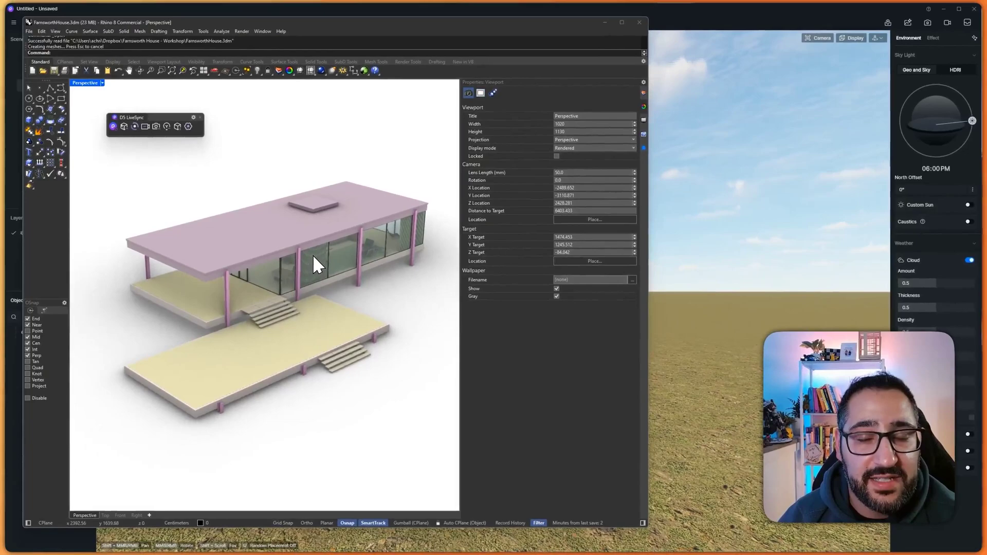
{"action": "left_click", "coordinate": [311, 310]}
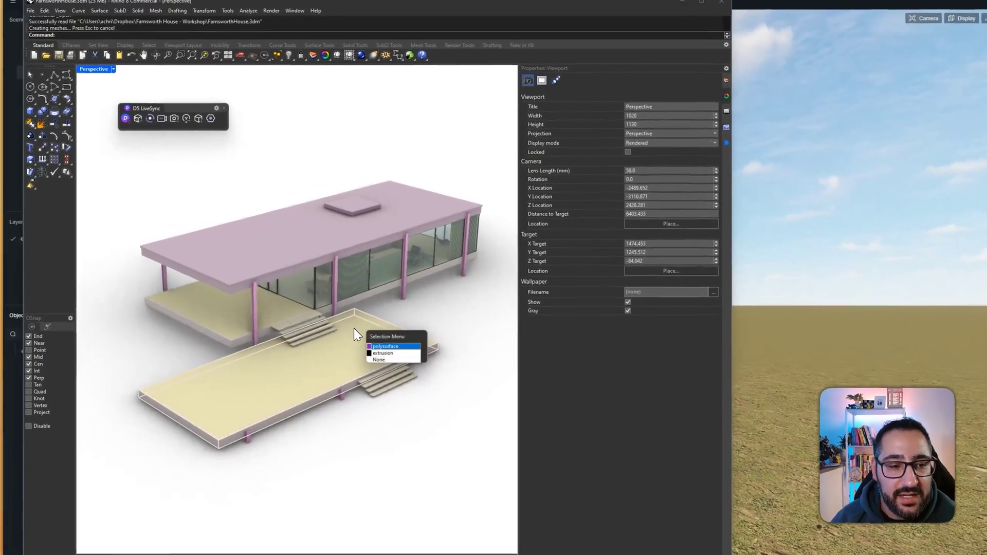
{"action": "left_click", "coordinate": [280, 229]}
{"action": "left_click", "coordinate": [365, 300]}
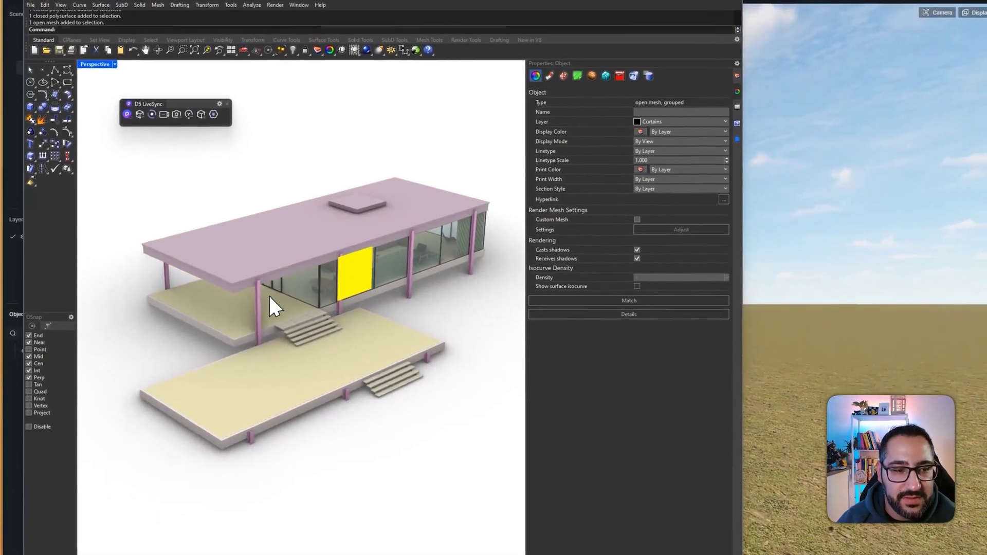
{"action": "left_click", "coordinate": [272, 329]}
{"action": "left_click", "coordinate": [372, 167]}
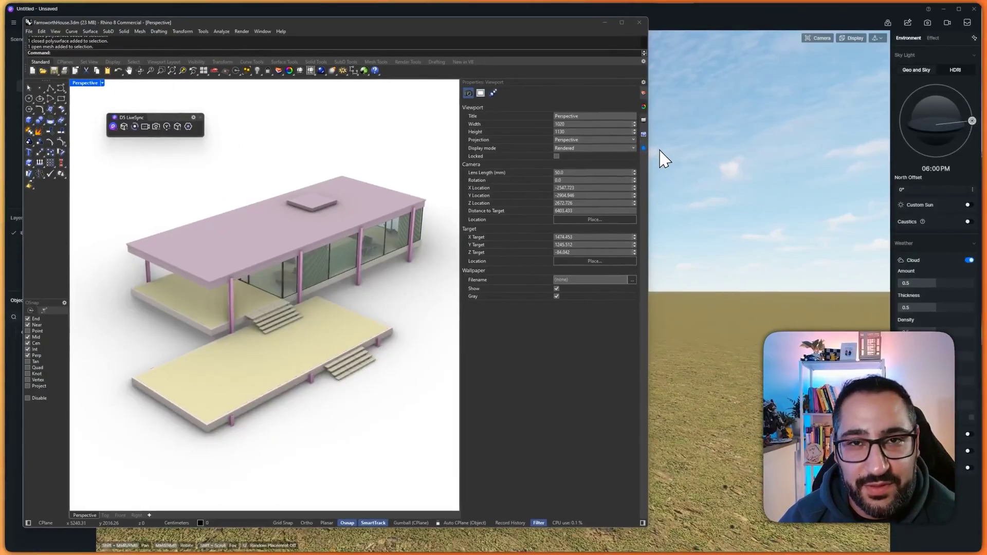
Step: Switch to D5 Render and delete the synced FarnsworthHouse.3dm model from the scene
{"action": "left_click", "coordinate": [666, 157]}
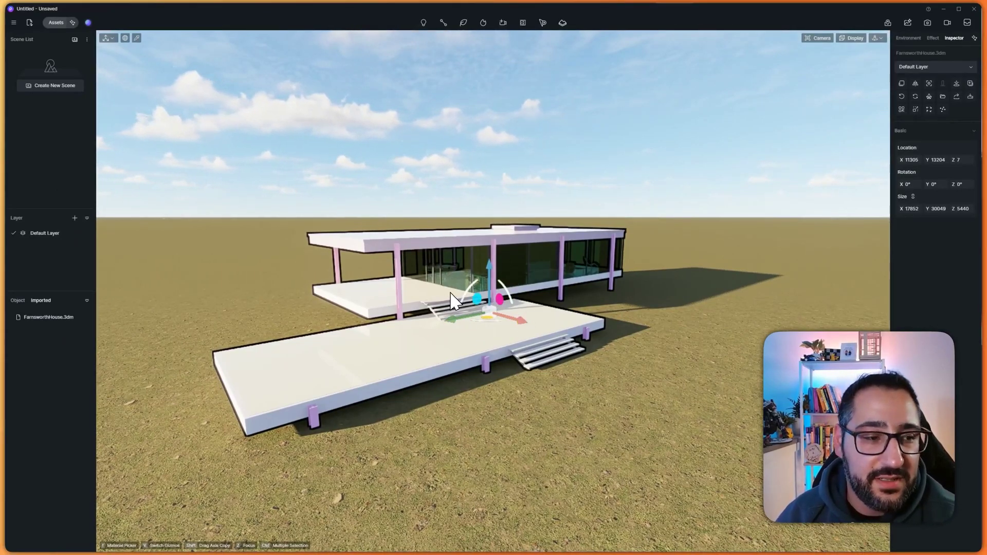
{"action": "key", "text": "Delete"}
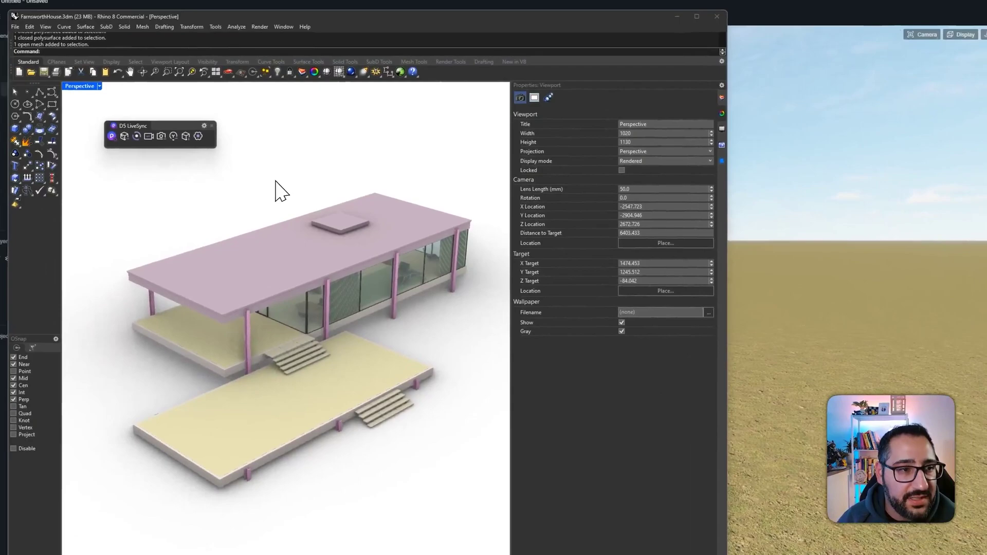
Step: In Rhino, export the entire model through D5 LiveSync, keeping the layer structure at 2 layers
{"action": "left_click", "coordinate": [201, 146]}
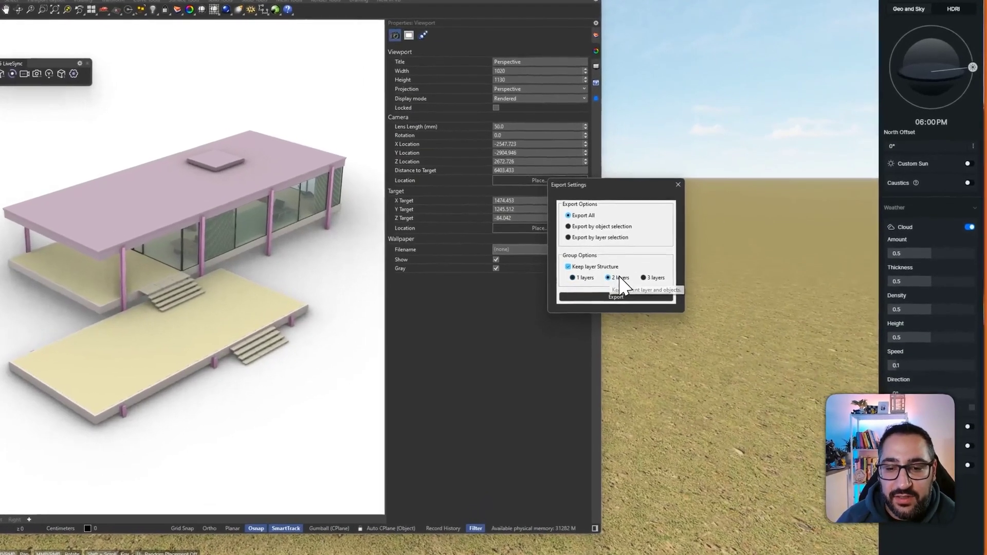
{"action": "left_click", "coordinate": [654, 304]}
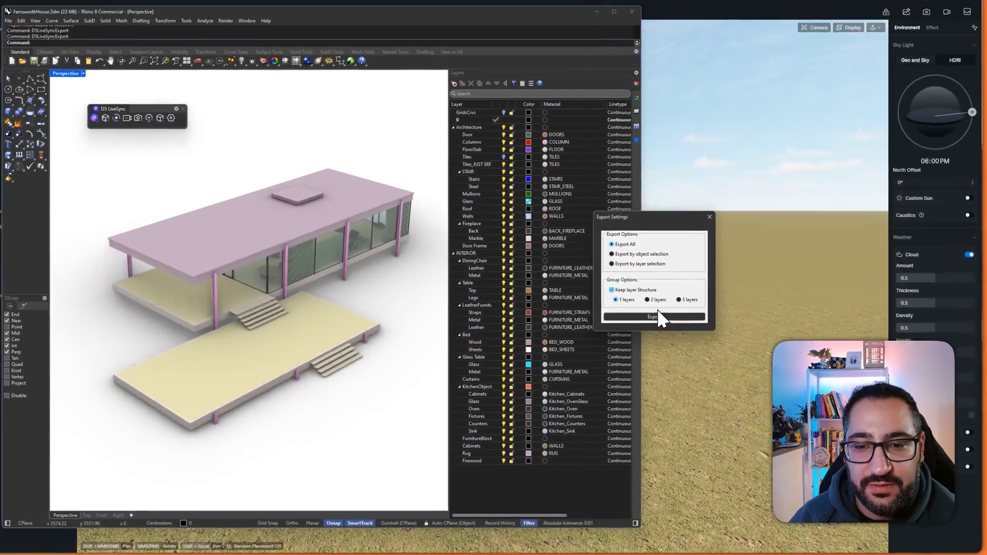
{"action": "left_click", "coordinate": [656, 305]}
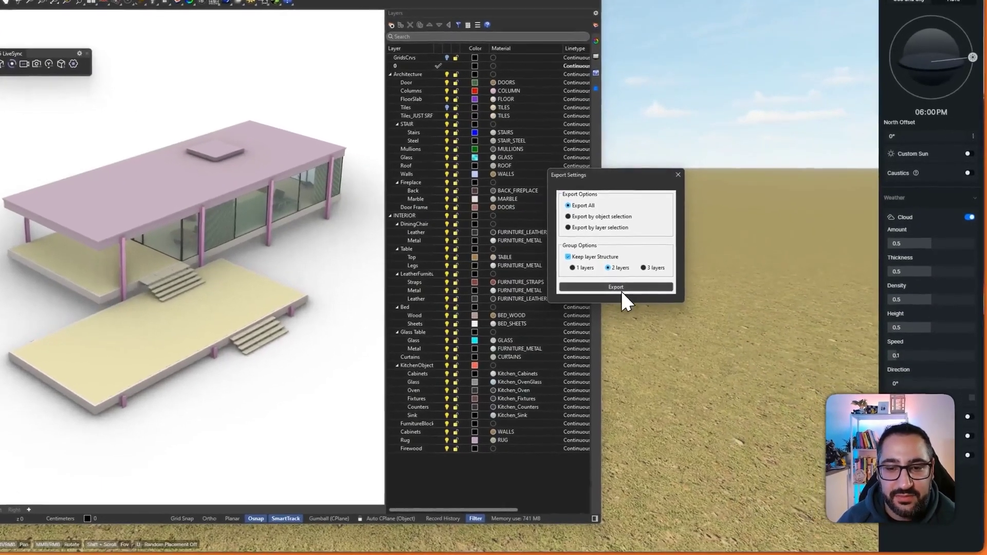
{"action": "left_click", "coordinate": [661, 321]}
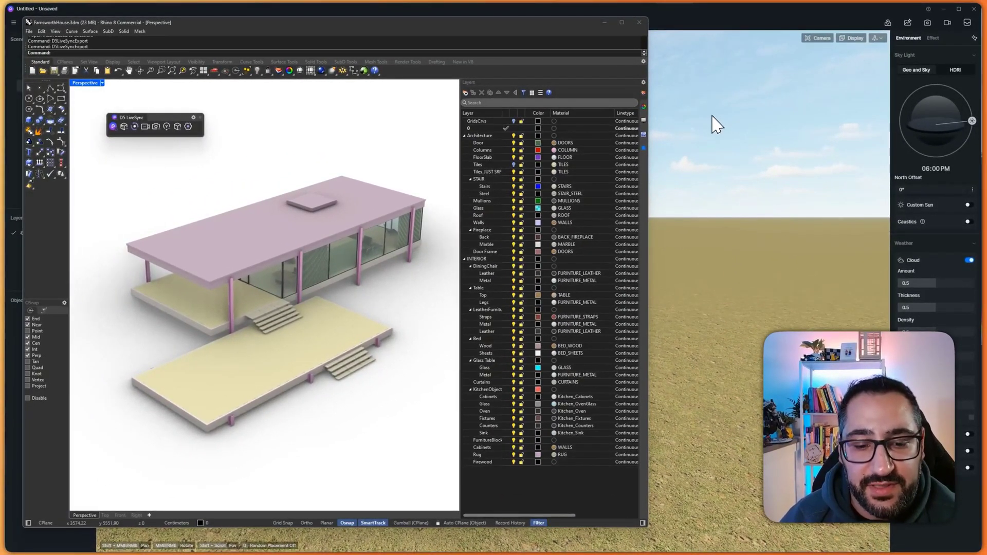
{"action": "left_click", "coordinate": [342, 292]}
Step: Switch to D5 Render and place the imported FarnsworthHouse.d5a model on the terrain
{"action": "left_click", "coordinate": [731, 132]}
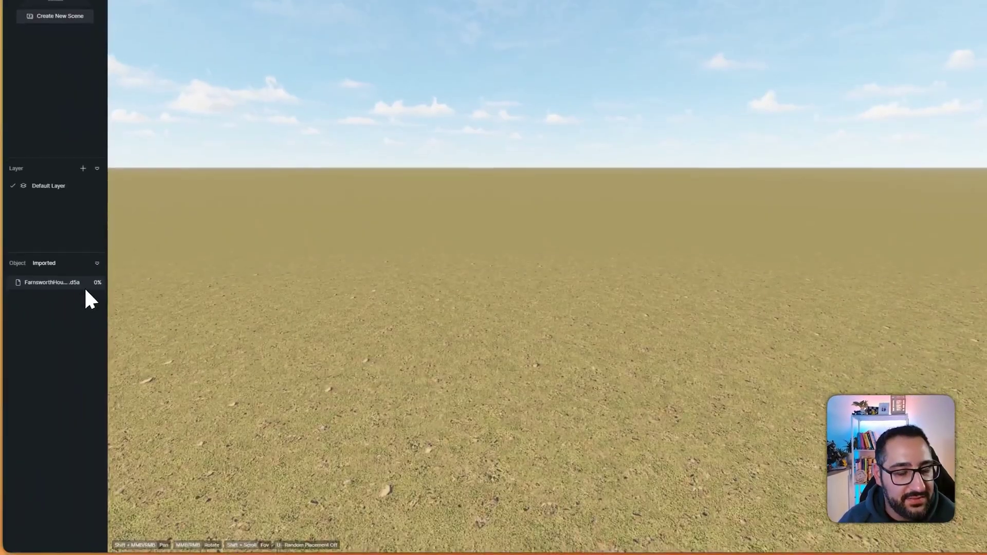
{"action": "left_click", "coordinate": [84, 287]}
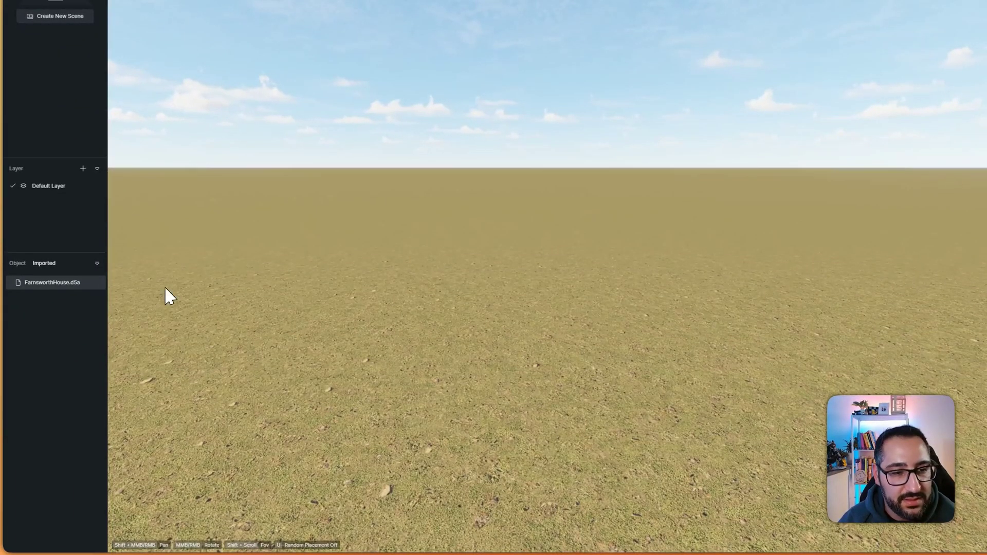
{"action": "left_click", "coordinate": [504, 279]}
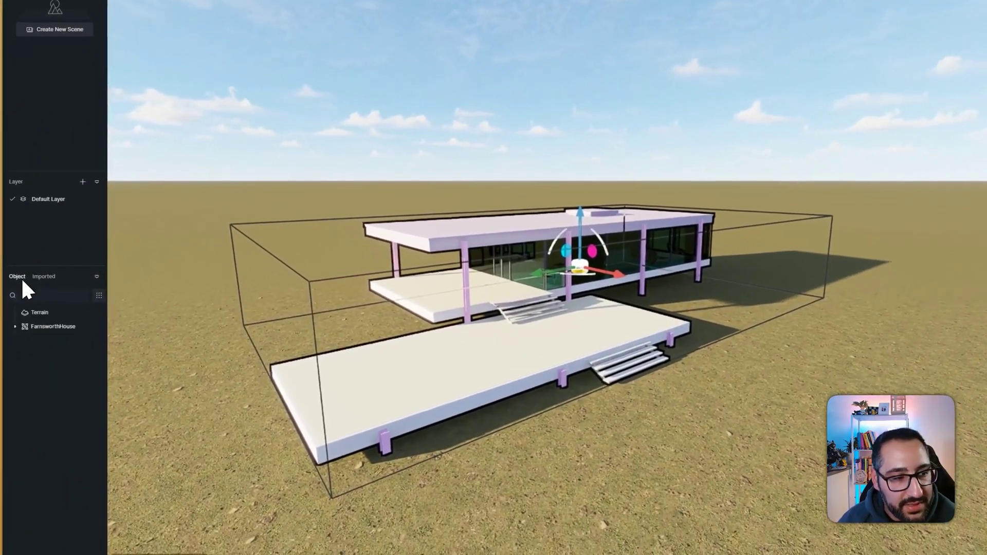
Step: Expand the FarnsworthHouse group and look through its INTERIOR subgroup's separate objects
{"action": "left_click", "coordinate": [15, 315]}
{"action": "left_click", "coordinate": [26, 328]}
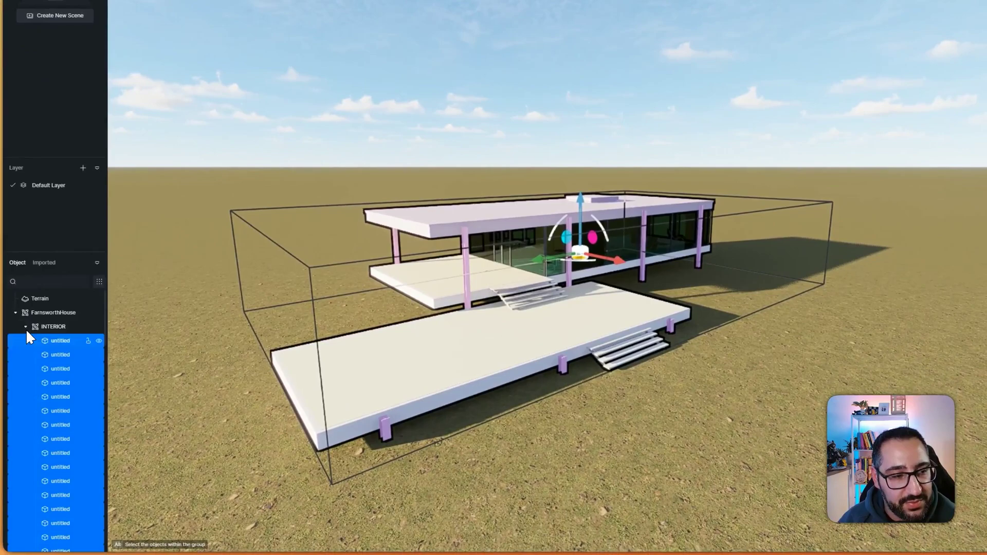
{"action": "scroll", "coordinate": [61, 370], "scroll_direction": "down", "scroll_amount": 3}
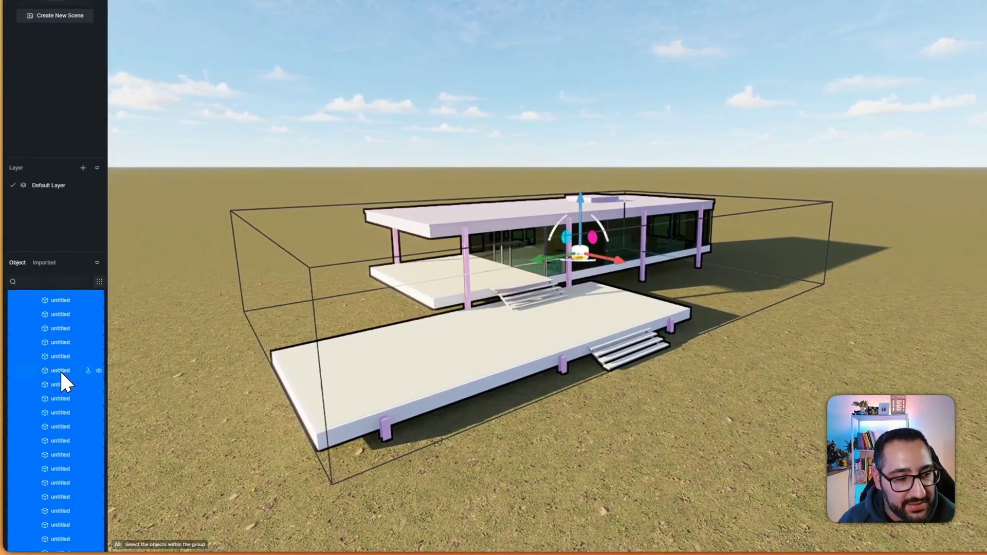
{"action": "left_click", "coordinate": [61, 369]}
Step: Select only the roof, lift it high above the house, and undo the move
{"action": "left_click", "coordinate": [514, 222]}
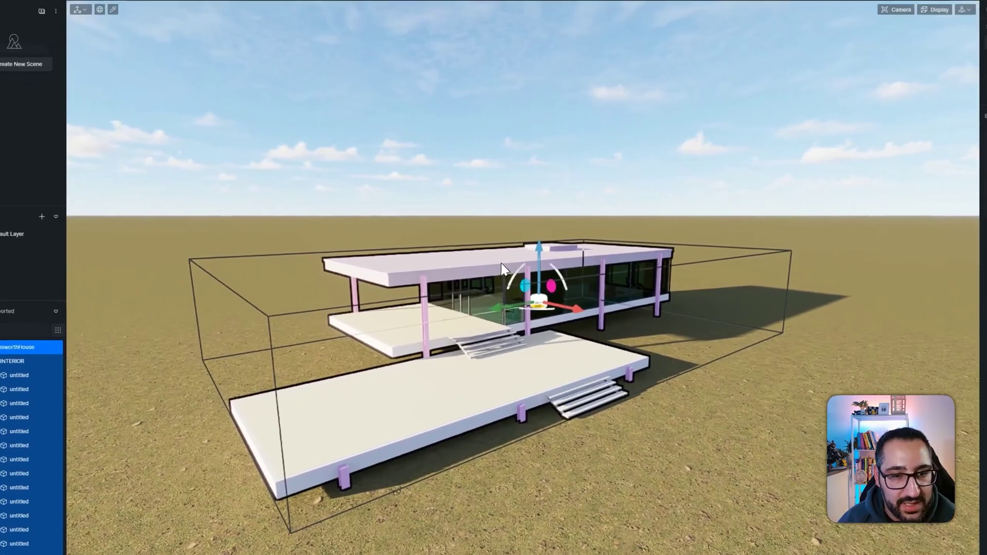
{"action": "double_click", "coordinate": [534, 257]}
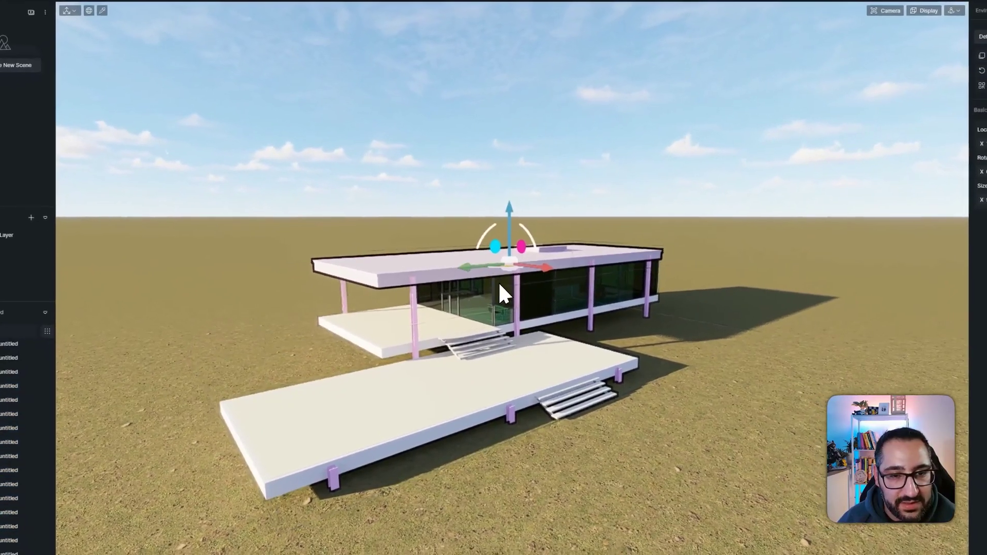
{"action": "left_click_drag", "start_coordinate": [496, 261], "coordinate": [498, 88]}
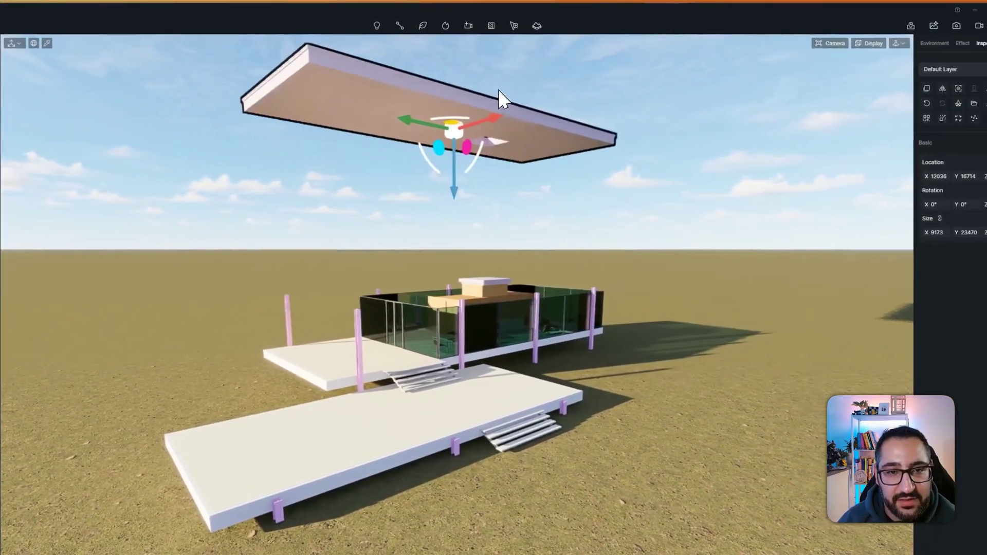
{"action": "key", "text": "ctrl+z"}
{"action": "left_click", "coordinate": [525, 190]}
Step: Select only the front terrace's floor surface, shift it horizontally, and undo the move
{"action": "double_click", "coordinate": [417, 410]}
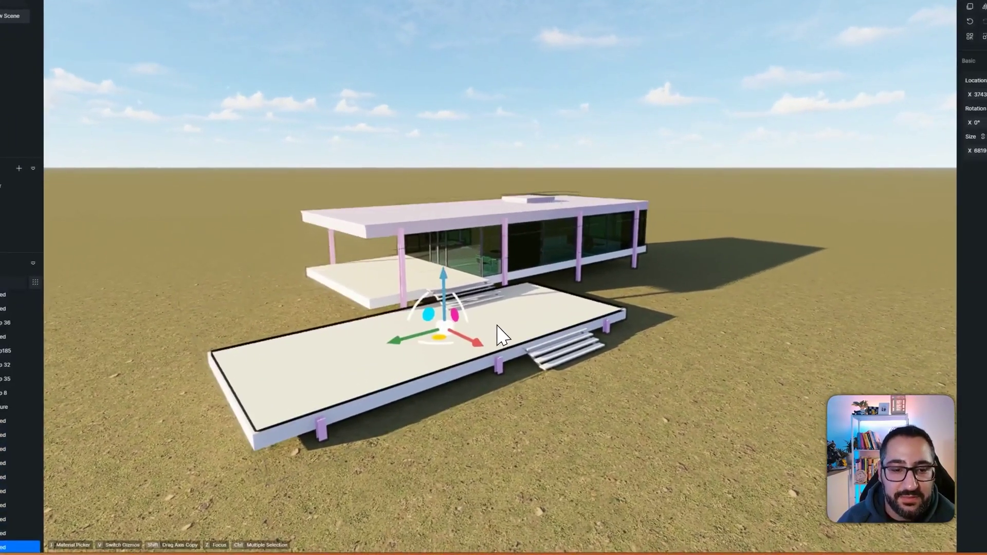
{"action": "left_click_drag", "start_coordinate": [451, 347], "coordinate": [286, 408]}
{"action": "key", "text": "ctrl+z"}
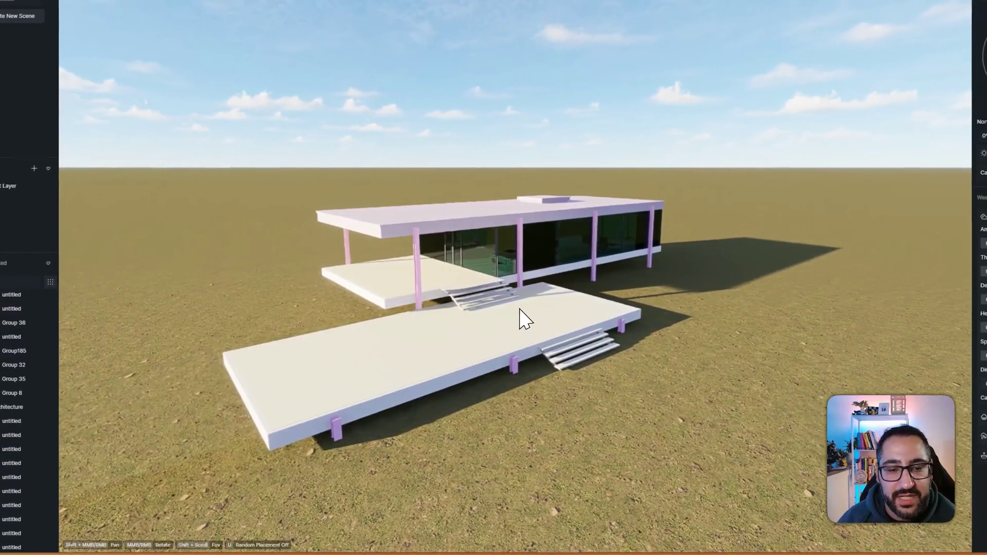
Step: Change the viewport navigation mode and reframe the whole house from a higher viewpoint
{"action": "middle_click_drag", "start_coordinate": [619, 250], "coordinate": [586, 297]}
{"action": "middle_click_drag", "start_coordinate": [480, 347], "coordinate": [641, 239]}
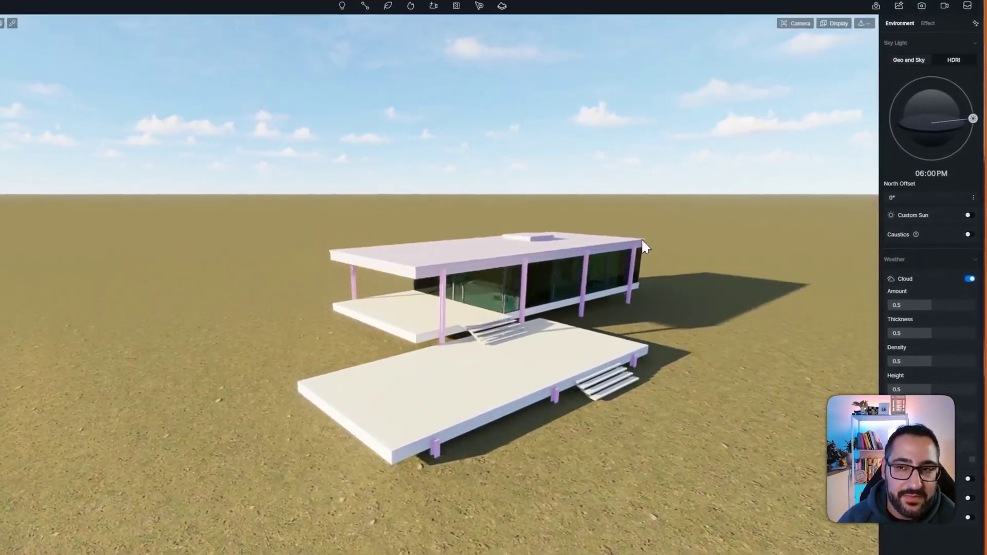
{"action": "left_click", "coordinate": [866, 43]}
{"action": "left_click", "coordinate": [839, 67]}
{"action": "right_click_drag", "start_coordinate": [664, 284], "coordinate": [632, 320]}
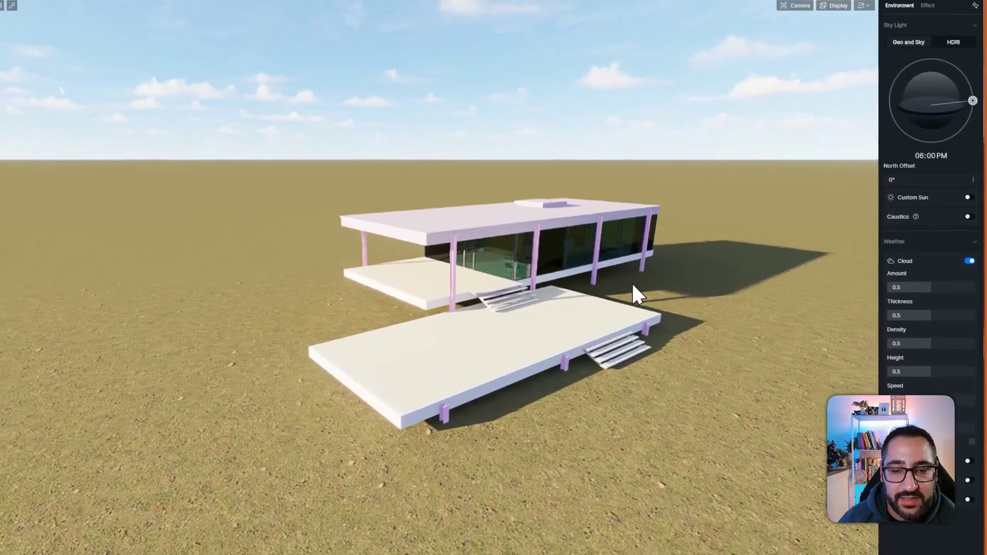
{"action": "key", "text": "d"}
{"action": "right_click_drag", "start_coordinate": [633, 284], "coordinate": [604, 331]}
{"action": "key", "text": "e"}
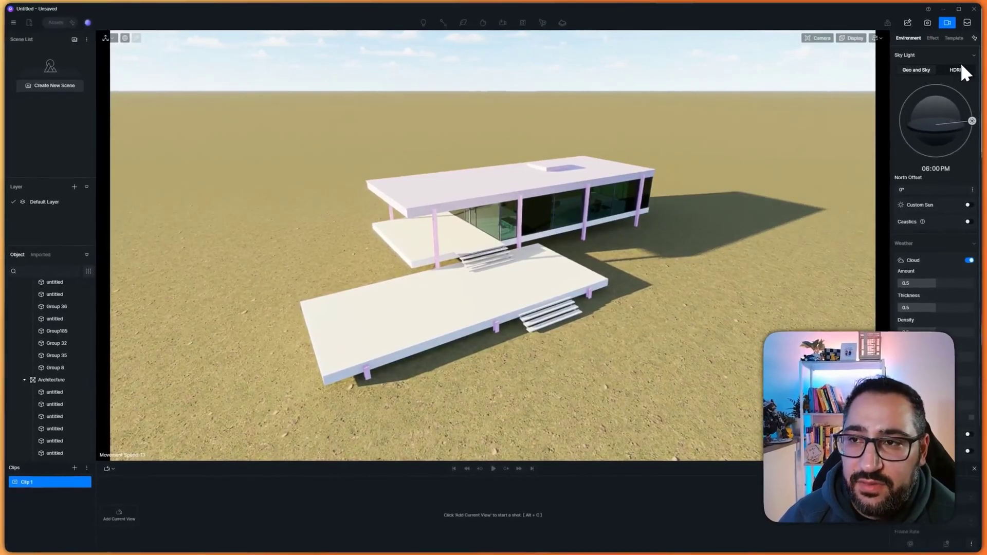
Step: Switch to video mode and add a Drop animation from the templates to the roof
{"action": "left_click", "coordinate": [944, 25]}
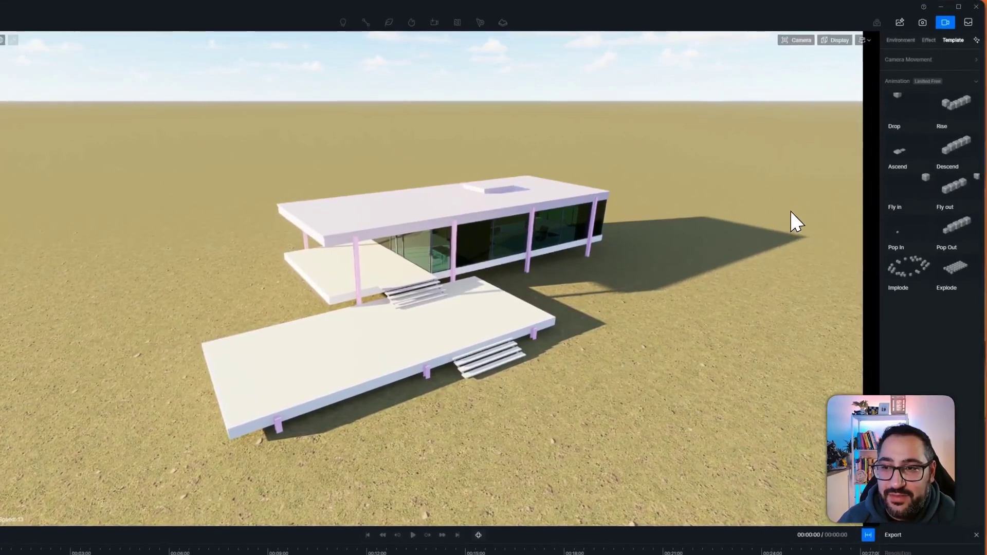
{"action": "left_click", "coordinate": [913, 92]}
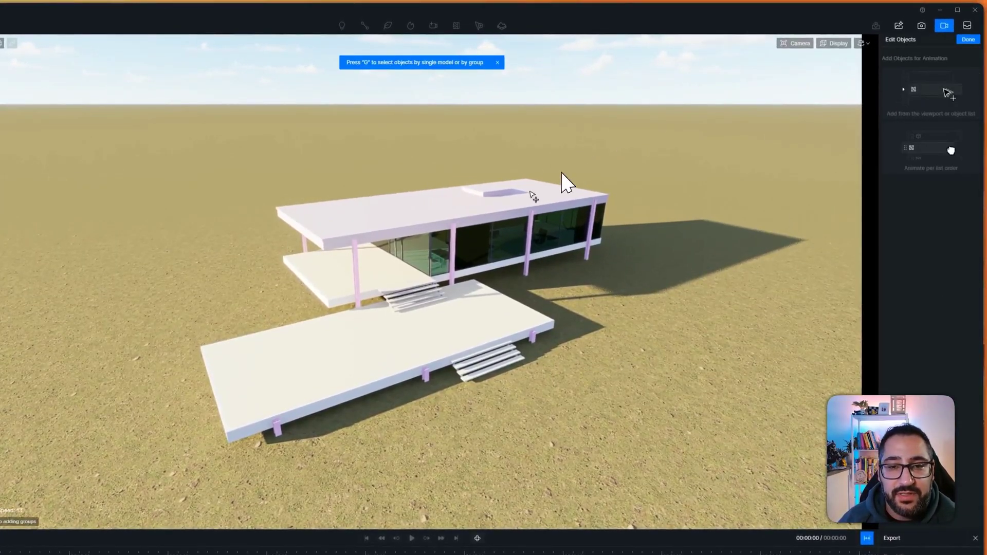
{"action": "key", "text": "w"}
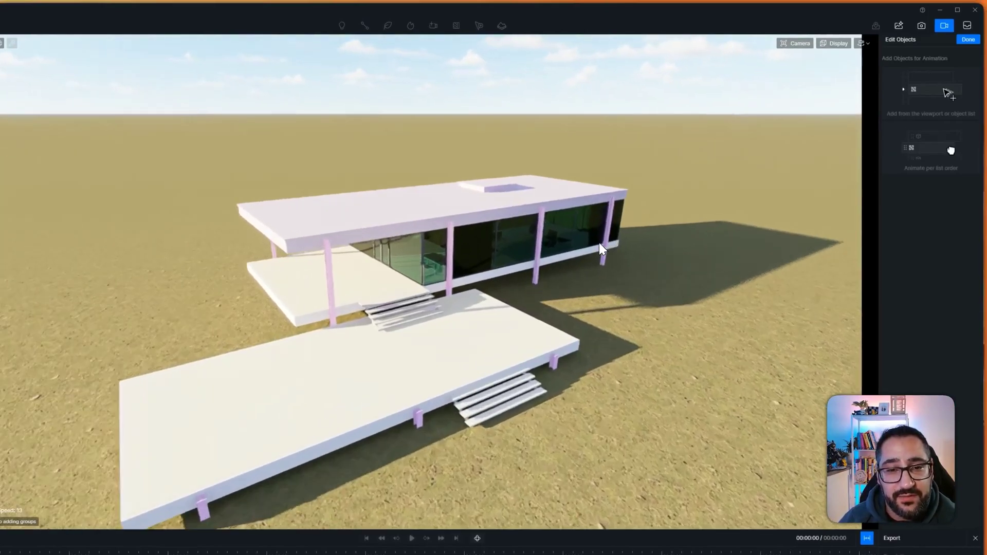
{"action": "right_click_drag", "start_coordinate": [599, 243], "coordinate": [586, 262]}
{"action": "key", "text": "s"}
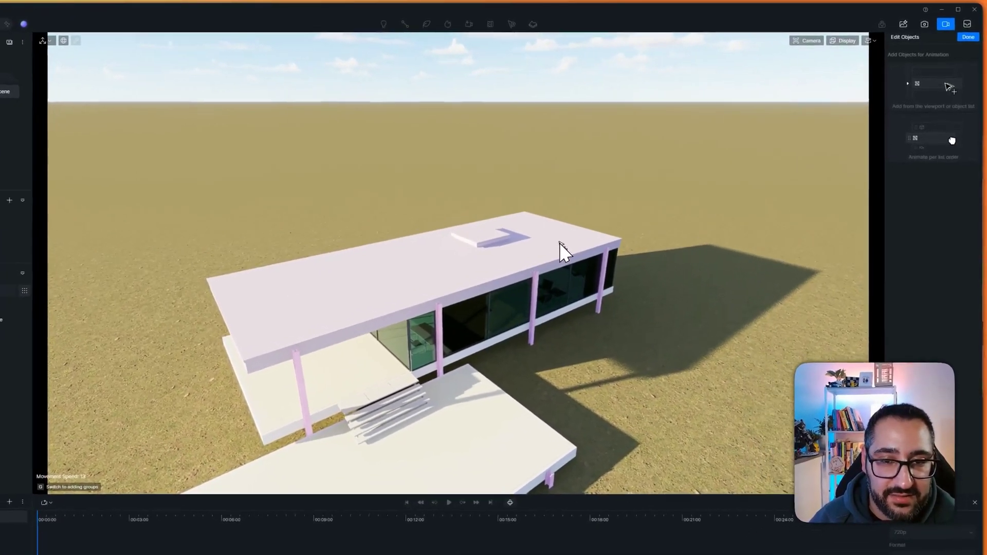
{"action": "left_click", "coordinate": [590, 231]}
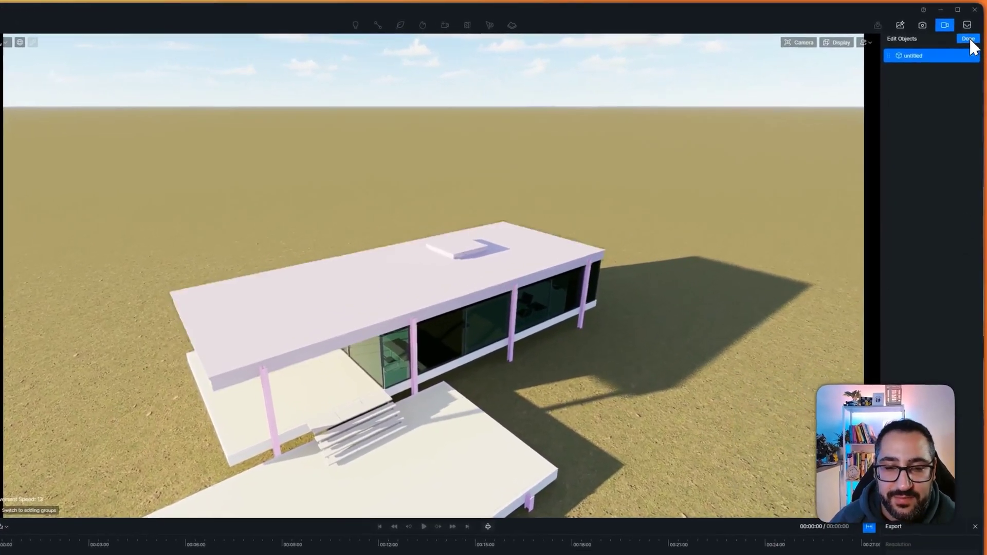
{"action": "left_click", "coordinate": [969, 35]}
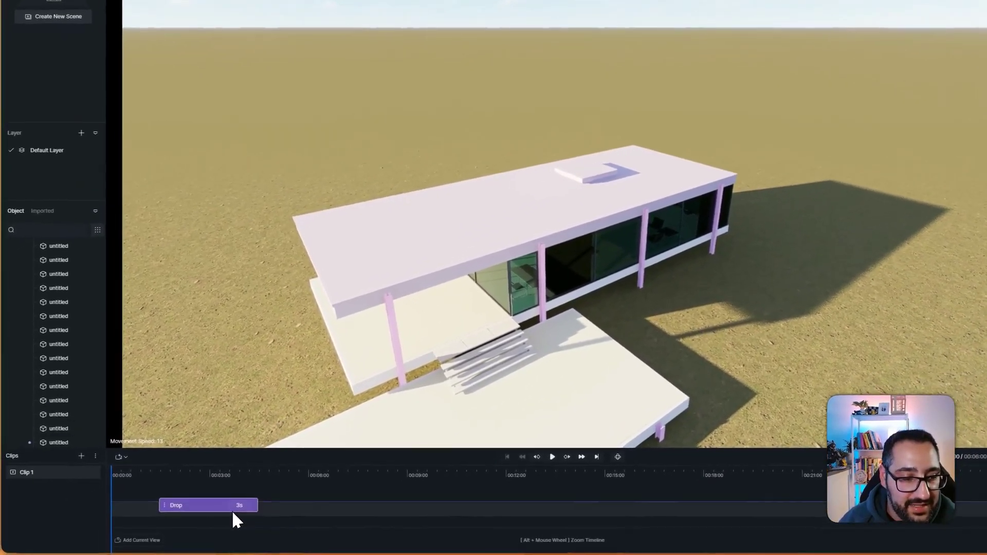
Step: Move the roof's Drop clip to start at about 0.7 s on the timeline, and preview the animation
{"action": "left_click_drag", "start_coordinate": [233, 510], "coordinate": [167, 510]}
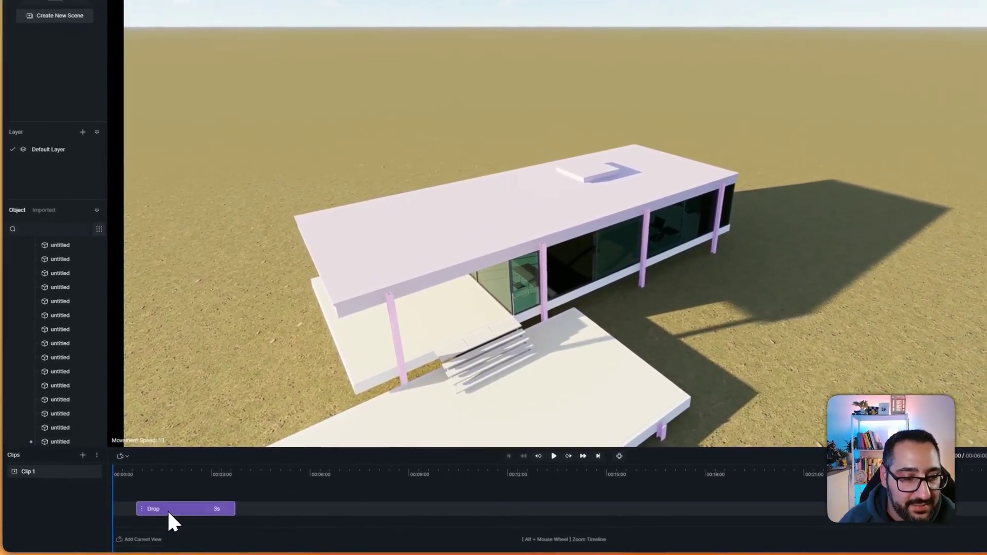
{"action": "left_click", "coordinate": [553, 457]}
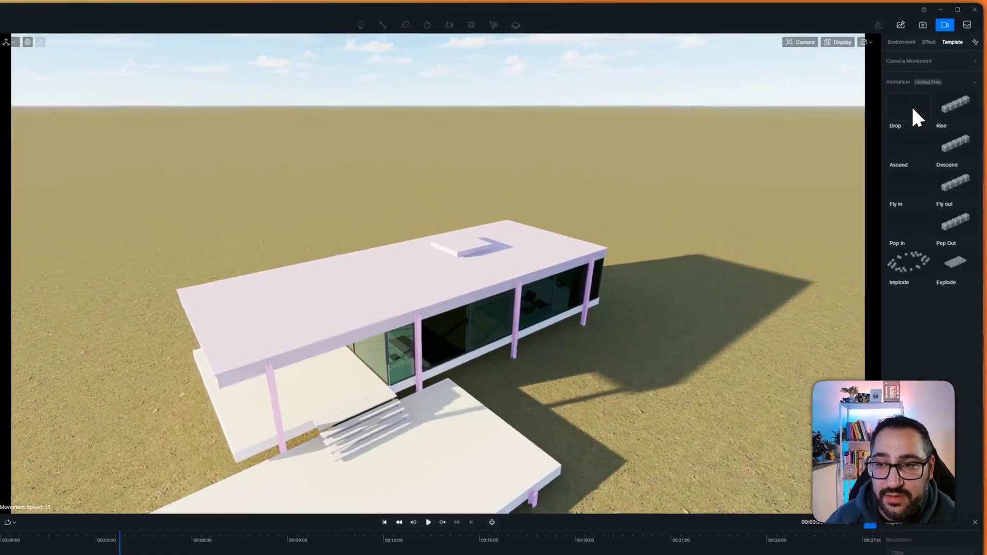
Step: Add a second Drop animation to the timeline with all objects of the INTERIOR group assigned to it
{"action": "left_click", "coordinate": [916, 97]}
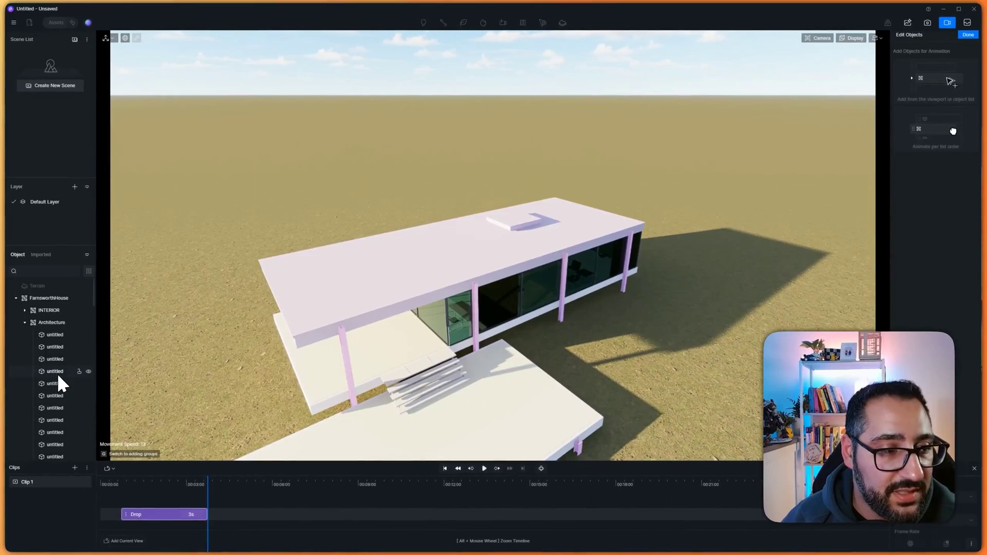
{"action": "left_click", "coordinate": [49, 298]}
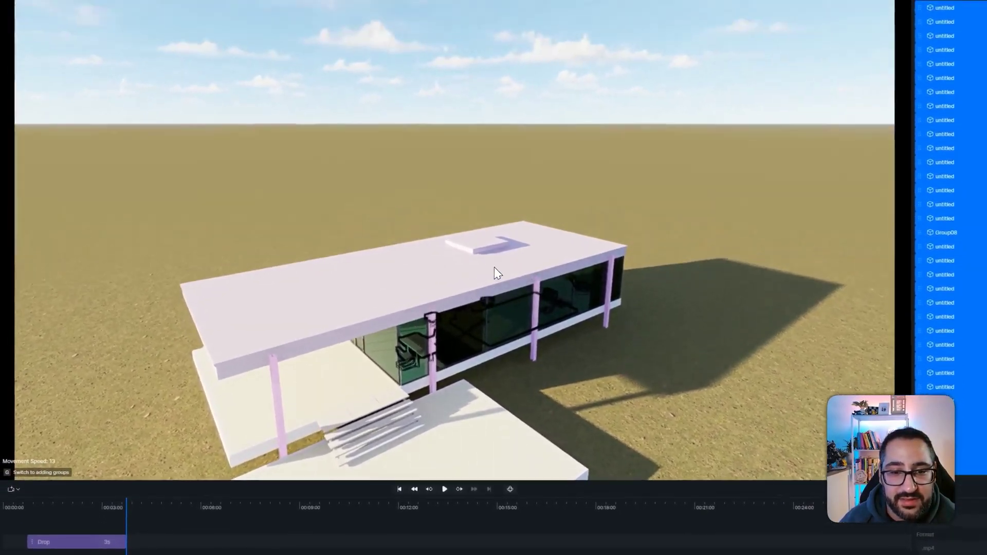
{"action": "right_click_drag", "start_coordinate": [495, 267], "coordinate": [476, 189]}
{"action": "scroll", "coordinate": [476, 186], "scroll_direction": "up", "scroll_amount": 5}
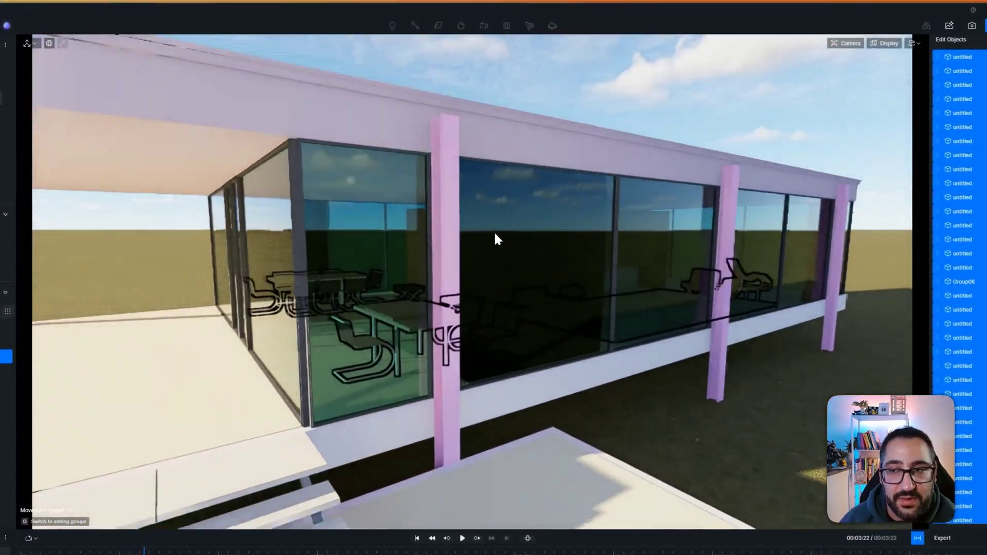
{"action": "scroll", "coordinate": [495, 234], "scroll_direction": "down", "scroll_amount": 4}
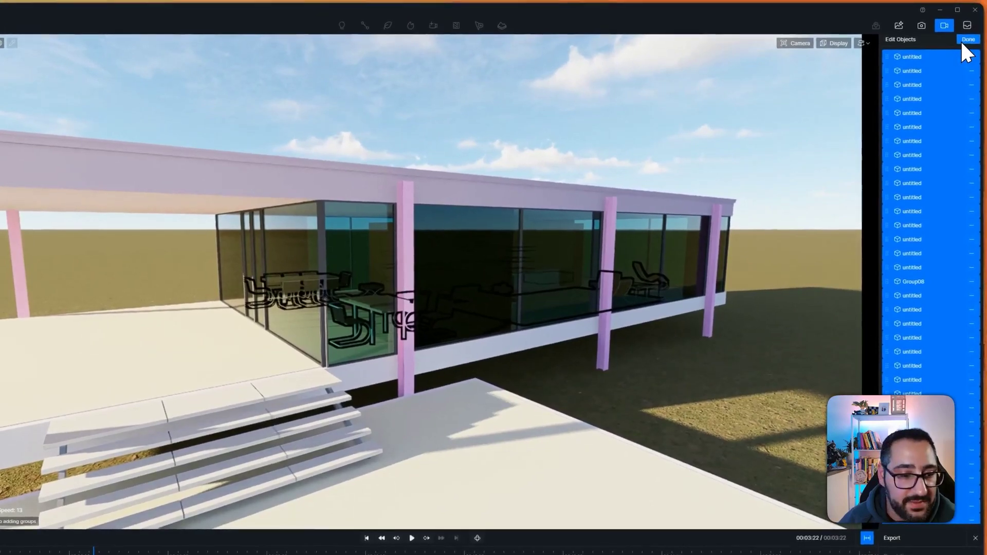
{"action": "left_click", "coordinate": [966, 42]}
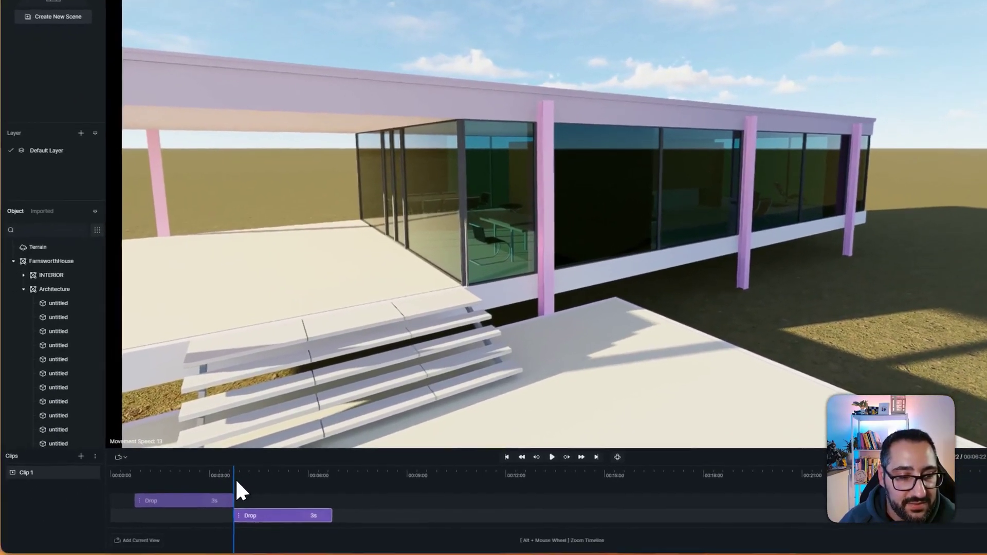
Step: Rewind to near the timeline start and preview the roof and interior Drop animations from higher and lower viewpoints
{"action": "left_click_drag", "start_coordinate": [235, 478], "coordinate": [127, 494]}
{"action": "key", "text": "e"}
{"action": "right_click_drag", "start_coordinate": [676, 274], "coordinate": [654, 389]}
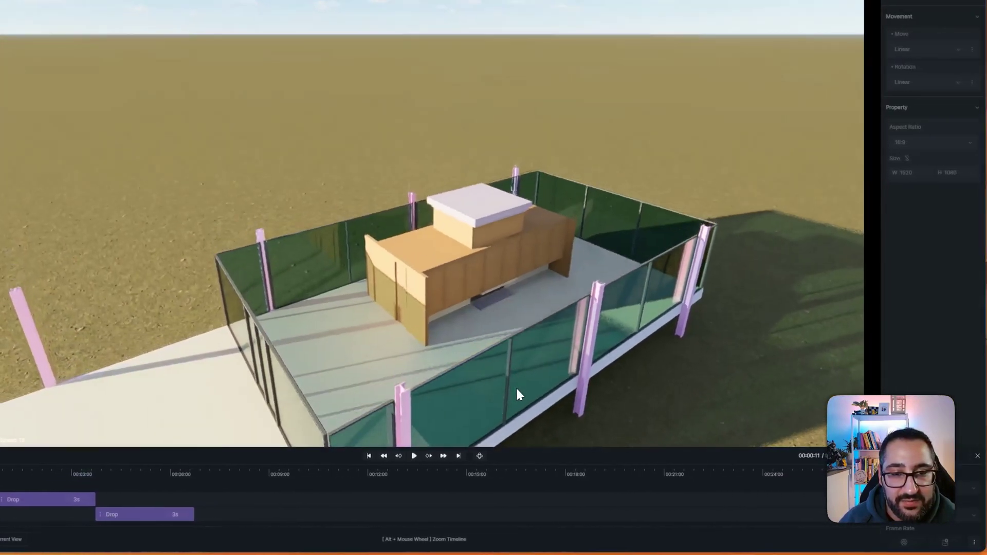
{"action": "key", "text": "s"}
{"action": "right_click_drag", "start_coordinate": [517, 389], "coordinate": [525, 413]}
{"action": "key", "text": "e"}
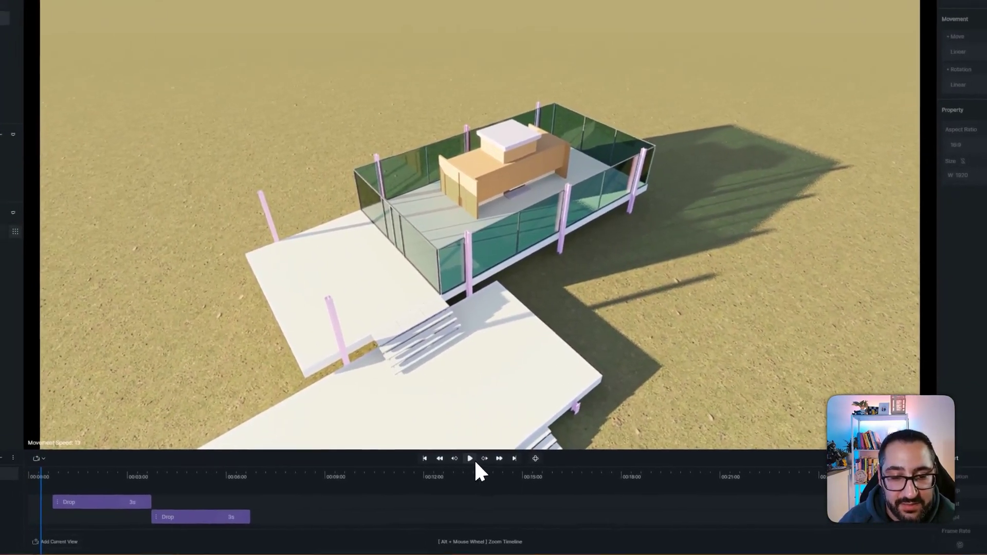
{"action": "left_click", "coordinate": [411, 456]}
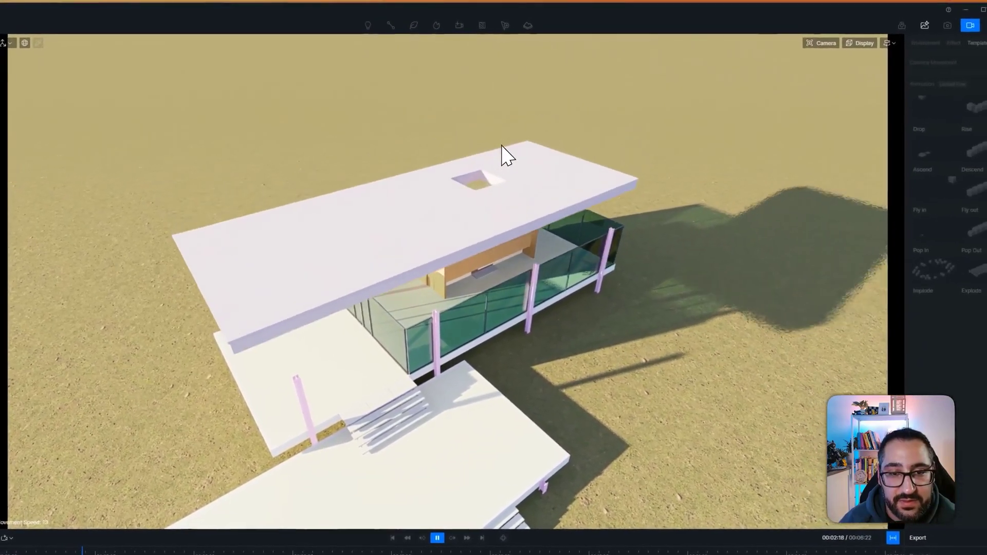
{"action": "key", "text": "space"}
{"action": "key", "text": "q"}
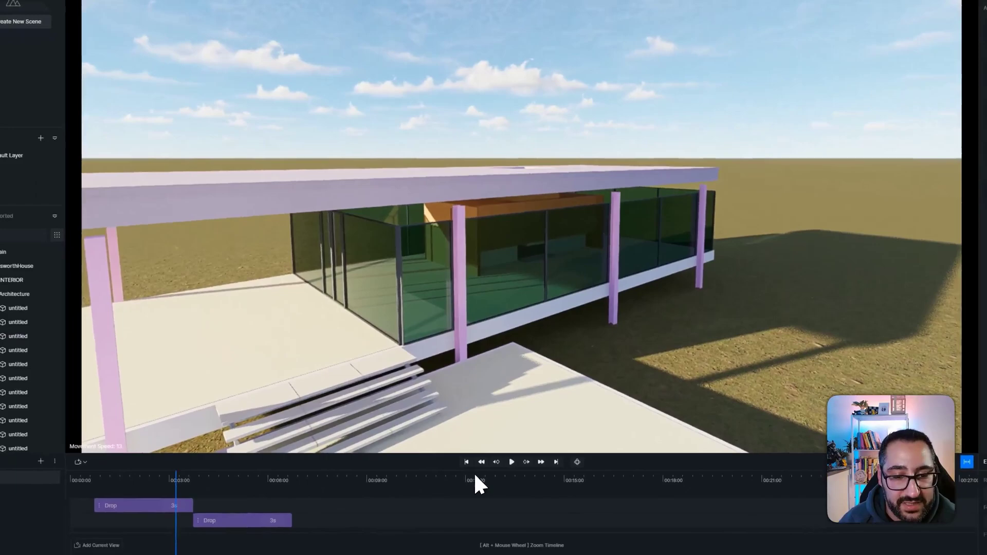
{"action": "left_click", "coordinate": [512, 462]}
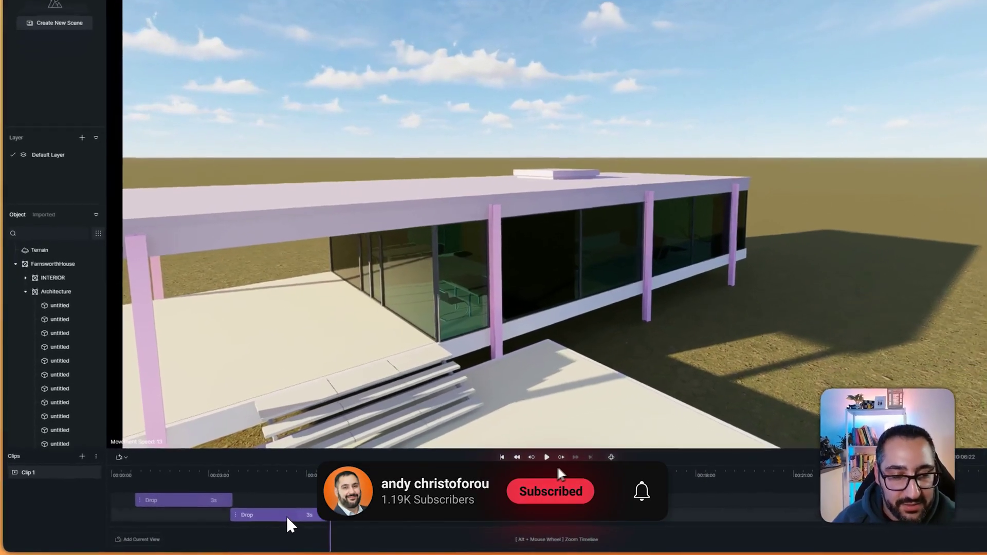
Step: Reorder the timeline so the interior's Drop clip starts at 0 s and the roof's at about 3 s, and preview it
{"action": "left_click_drag", "start_coordinate": [286, 514], "coordinate": [127, 483]}
{"action": "right_click_drag", "start_coordinate": [642, 333], "coordinate": [597, 286]}
{"action": "scroll", "coordinate": [596, 285], "scroll_direction": "down", "scroll_amount": 2}
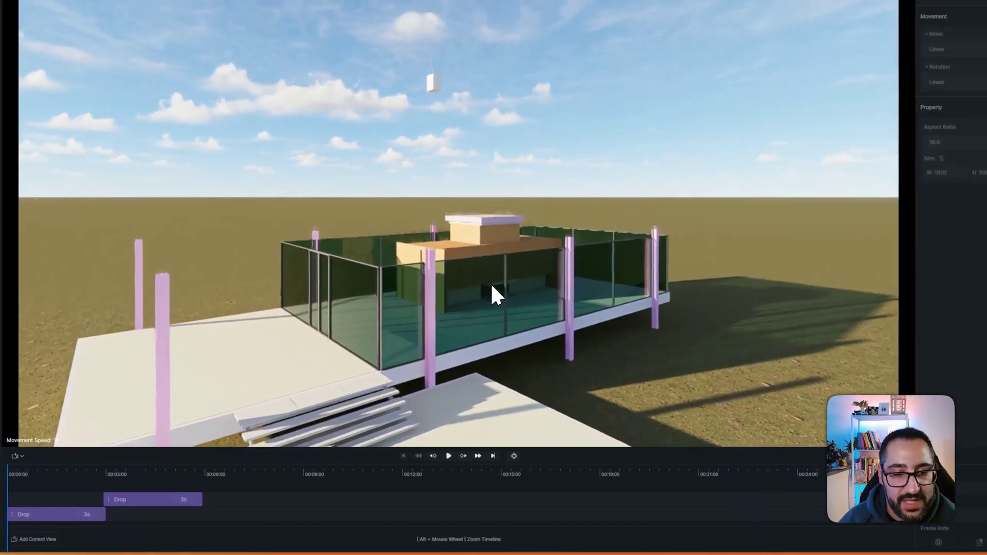
{"action": "left_click", "coordinate": [450, 457]}
{"action": "left_click", "coordinate": [449, 457]}
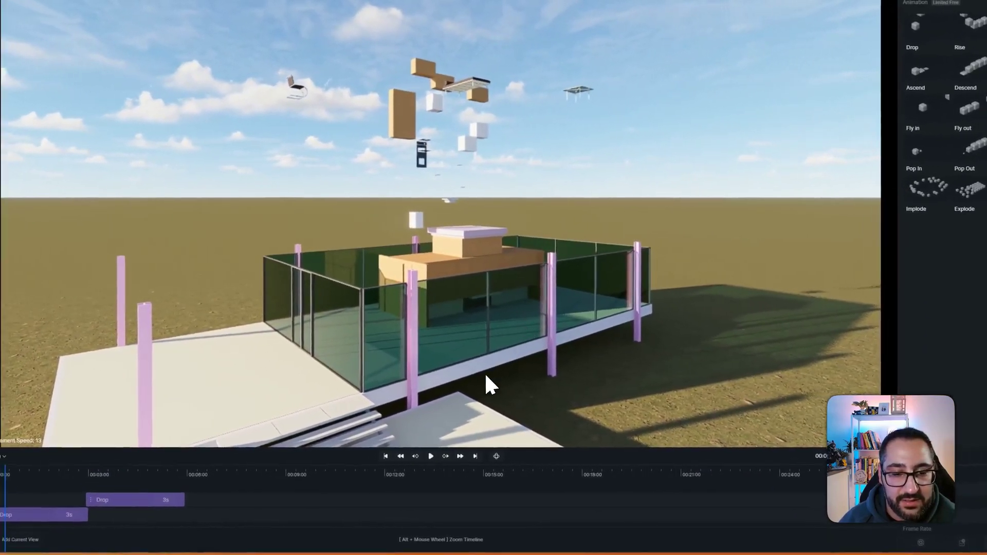
{"action": "left_click", "coordinate": [431, 456]}
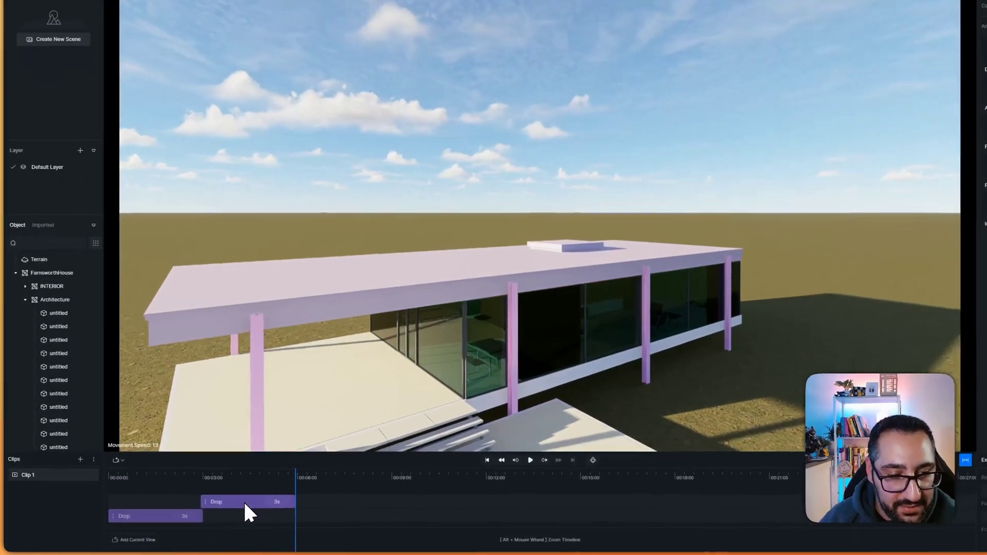
Step: Overlap the roof's Drop clip with the interior's, starting at about 1.7 s, preview it, and set the interior clip's duration to 5 s
{"action": "left_click_drag", "start_coordinate": [220, 505], "coordinate": [153, 482]}
{"action": "left_click", "coordinate": [554, 456]}
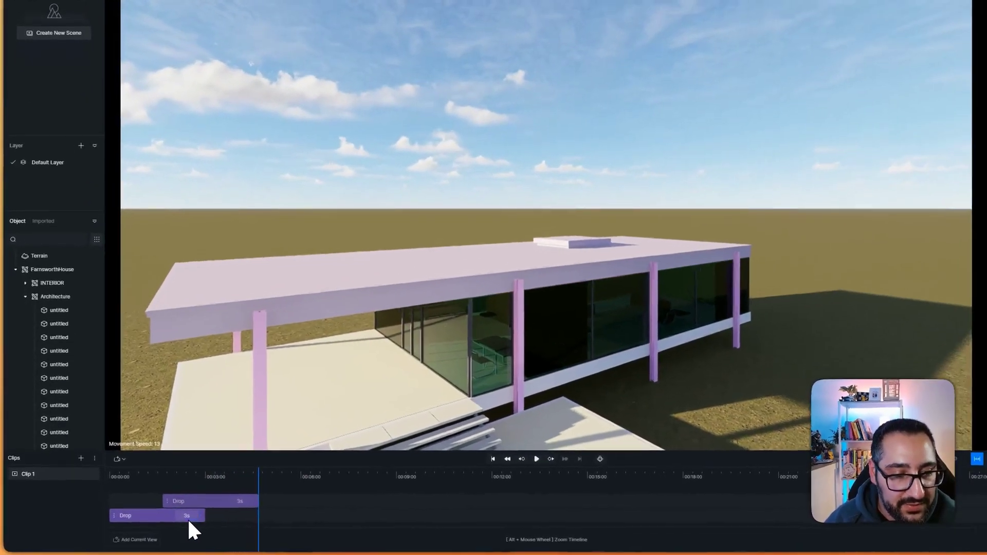
{"action": "double_click", "coordinate": [171, 520]}
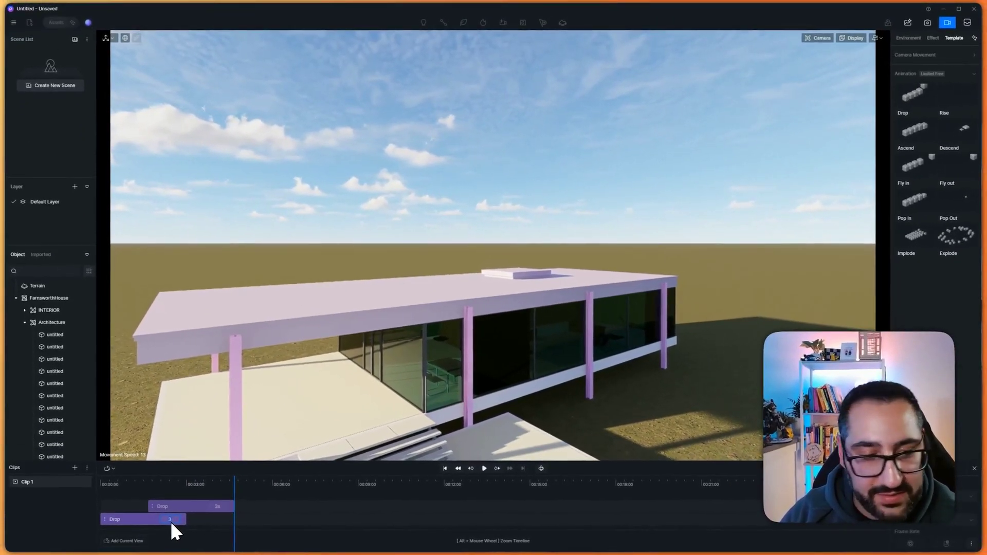
{"action": "type", "text": "5"}
{"action": "key", "text": "Return"}
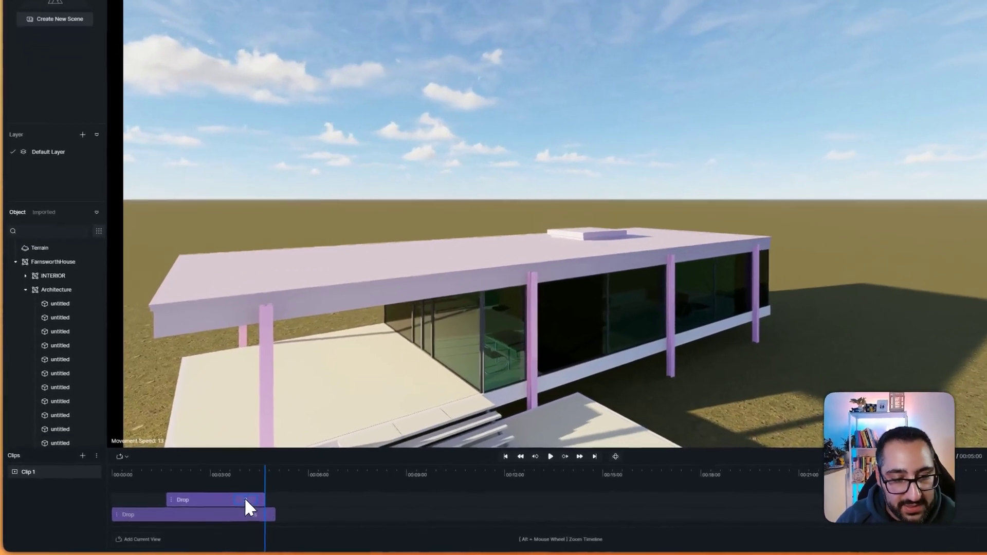
Step: Set the roof's Drop clip to a 5 s duration starting at about 3.6 s, and preview the animation from the beginning
{"action": "double_click", "coordinate": [218, 504]}
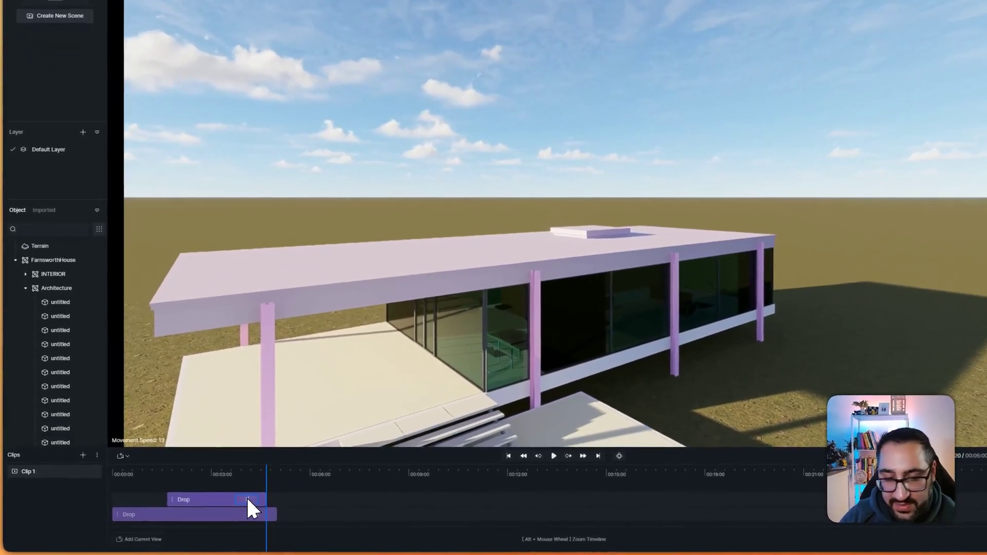
{"action": "type", "text": "5"}
{"action": "key", "text": "Return"}
{"action": "left_click_drag", "start_coordinate": [249, 502], "coordinate": [111, 477]}
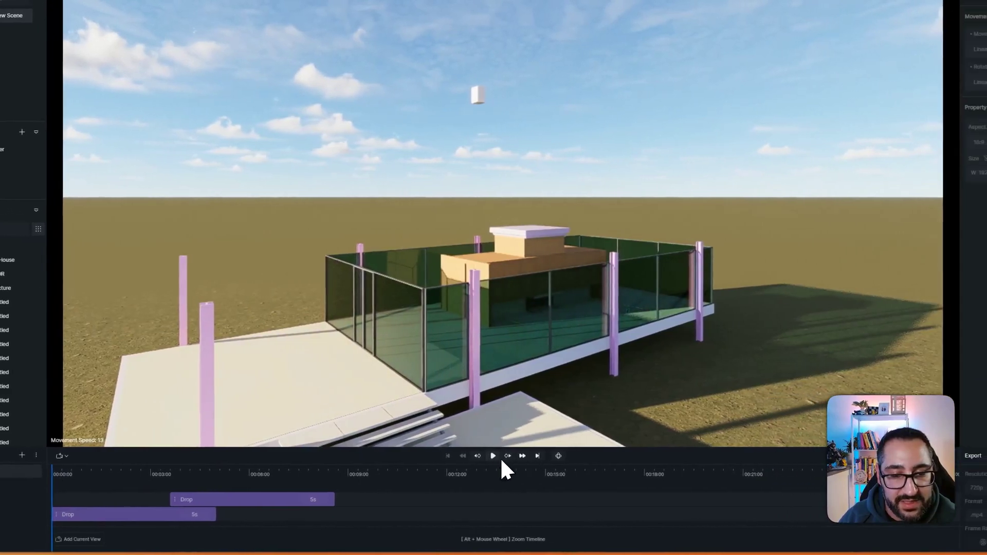
{"action": "left_click", "coordinate": [492, 456]}
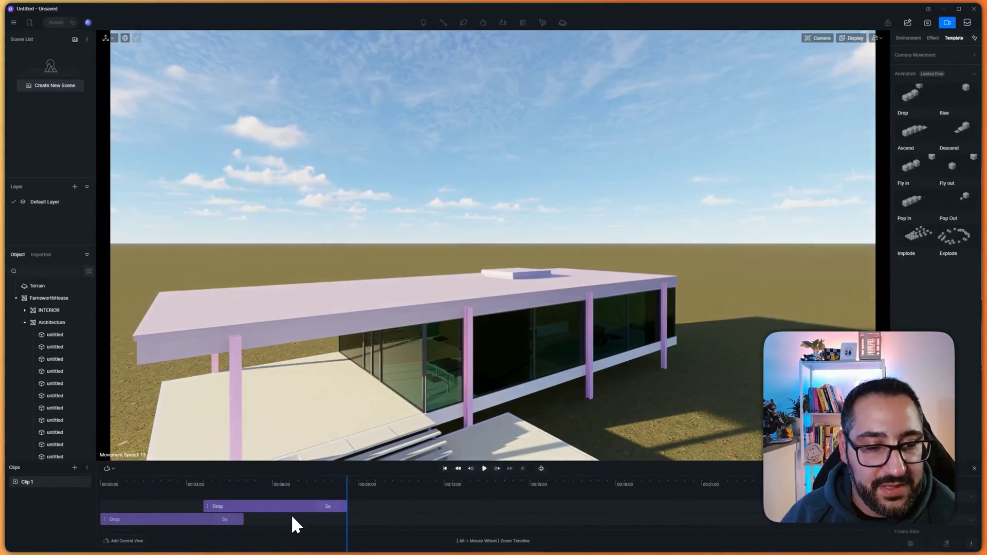
Step: Change the roof Drop's animation easing to Linear and preview it from just before the roof clip
{"action": "left_click", "coordinate": [289, 508]}
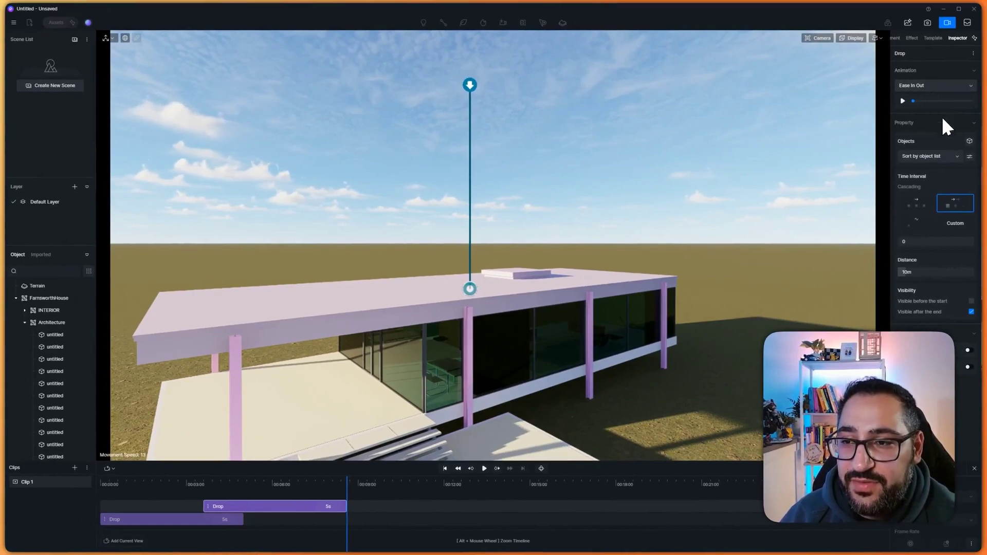
{"action": "left_click", "coordinate": [949, 86]}
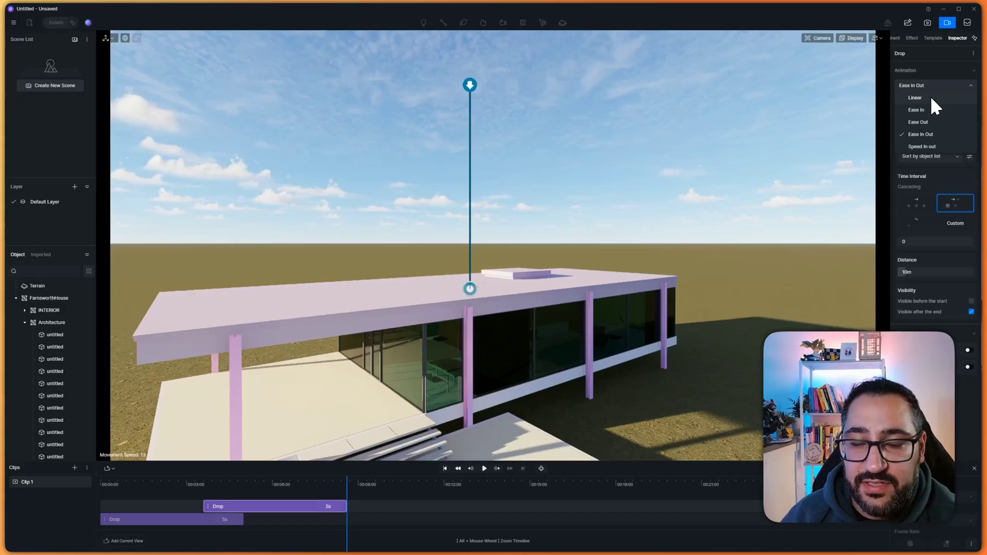
{"action": "left_click", "coordinate": [917, 102]}
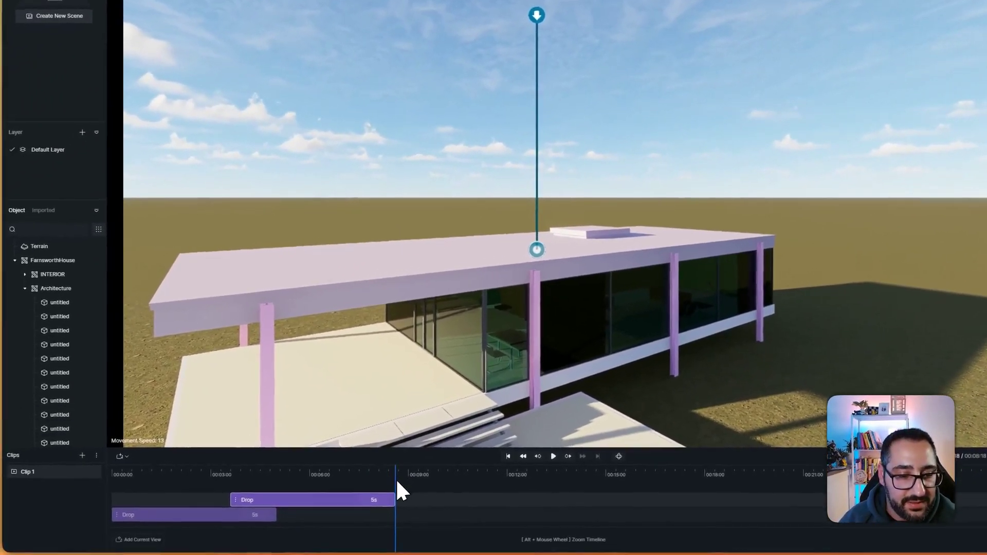
{"action": "left_click_drag", "start_coordinate": [396, 478], "coordinate": [225, 486]}
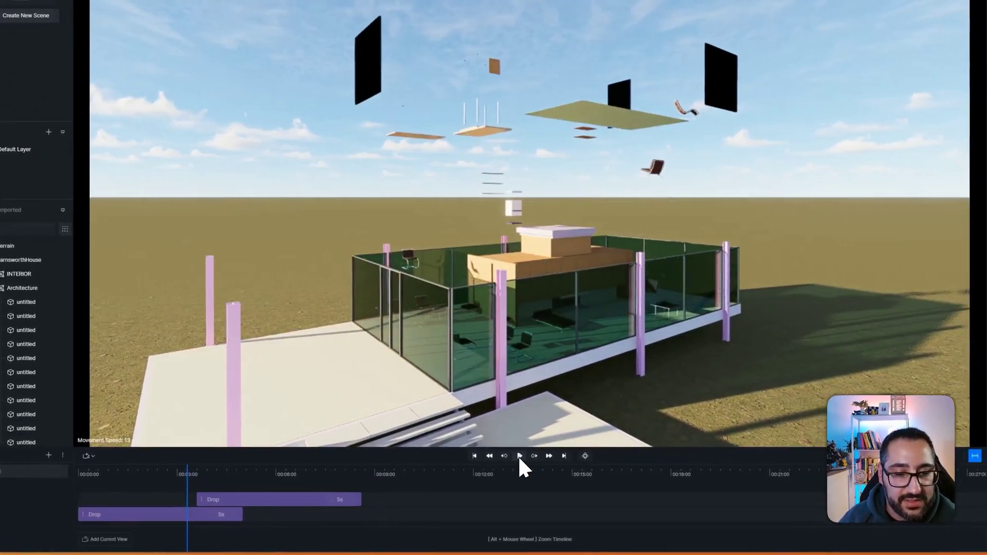
{"action": "left_click", "coordinate": [520, 456]}
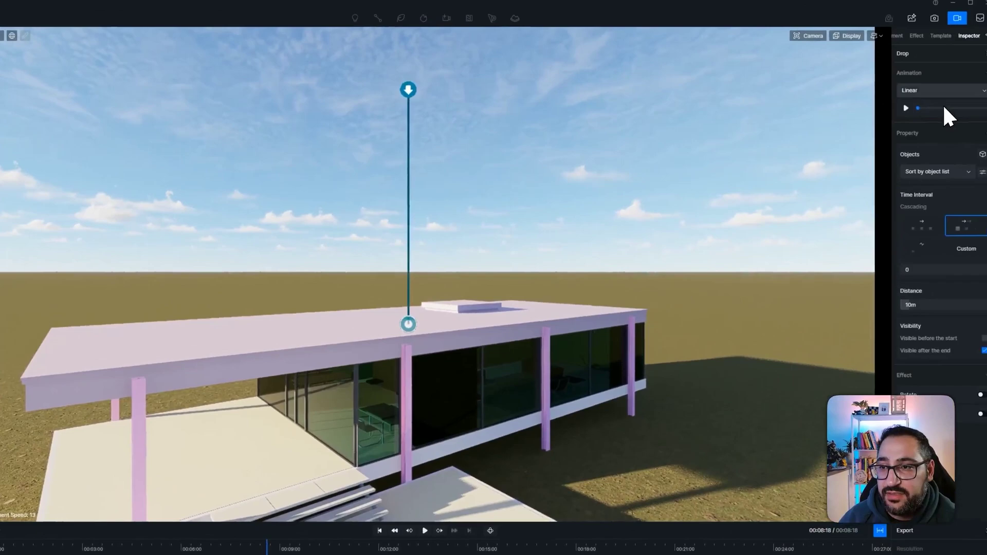
Step: Set the roof Drop's easing back to Ease In Out and replay the roof's fall
{"action": "left_click", "coordinate": [926, 97]}
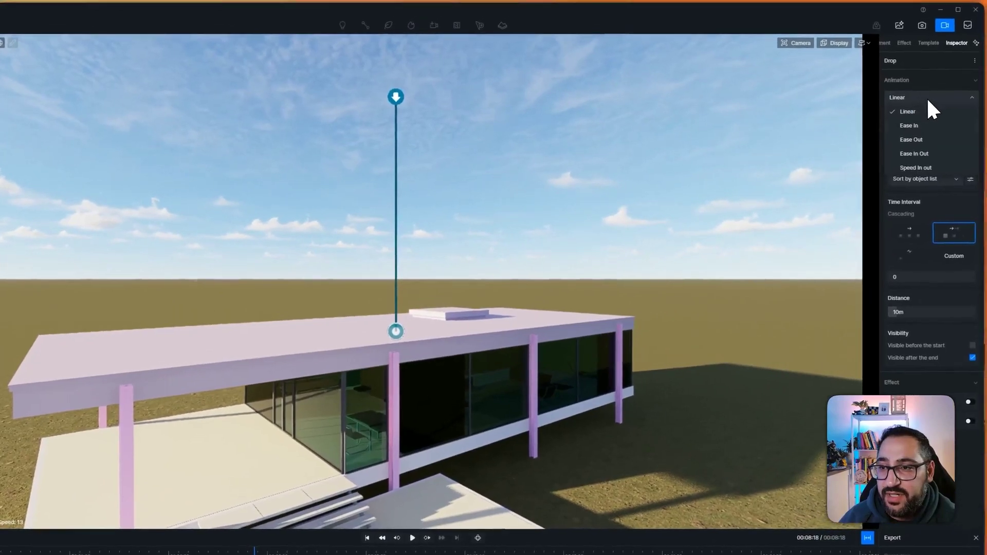
{"action": "left_click", "coordinate": [931, 156]}
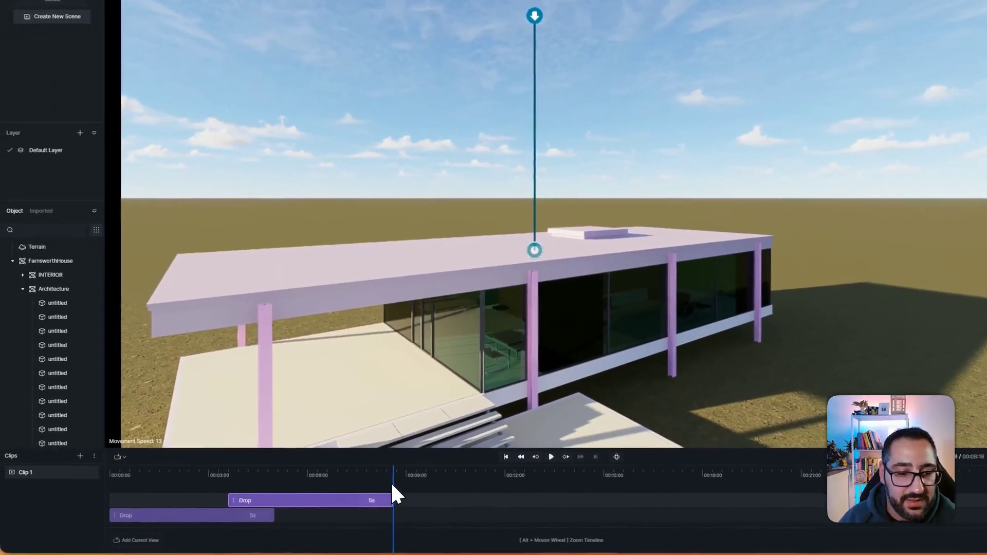
{"action": "left_click_drag", "start_coordinate": [391, 484], "coordinate": [219, 492]}
{"action": "left_click", "coordinate": [554, 456]}
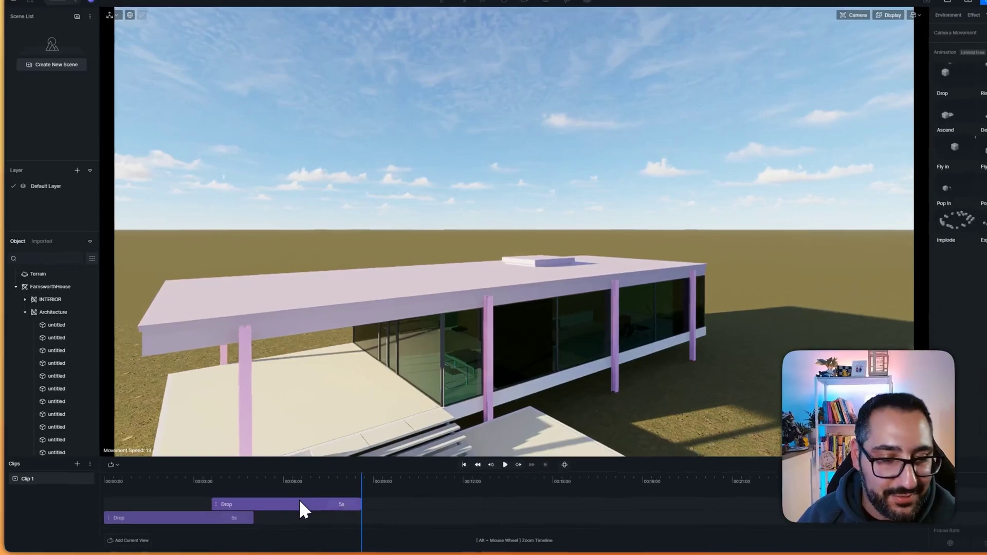
Step: Set the interior Drop's time interval to Simultaneous and preview the furniture falling from the start of the timeline
{"action": "left_click", "coordinate": [290, 508]}
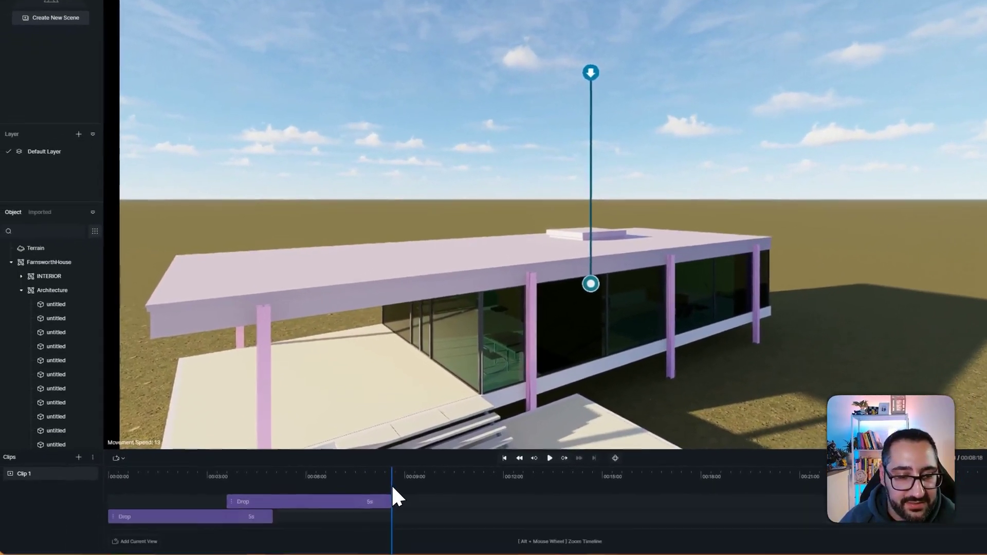
{"action": "left_click_drag", "start_coordinate": [397, 496], "coordinate": [142, 496]}
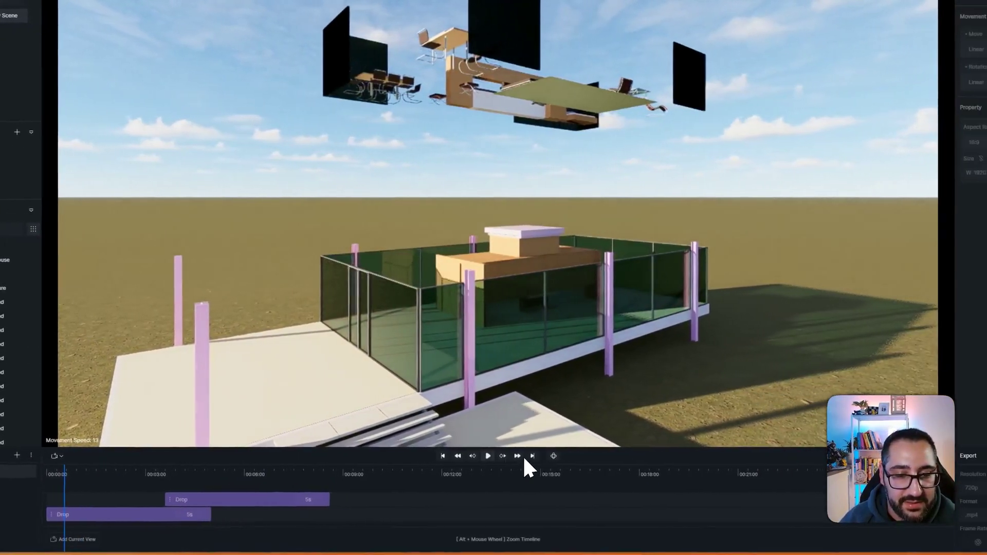
{"action": "left_click", "coordinate": [554, 456]}
{"action": "left_click", "coordinate": [496, 457]}
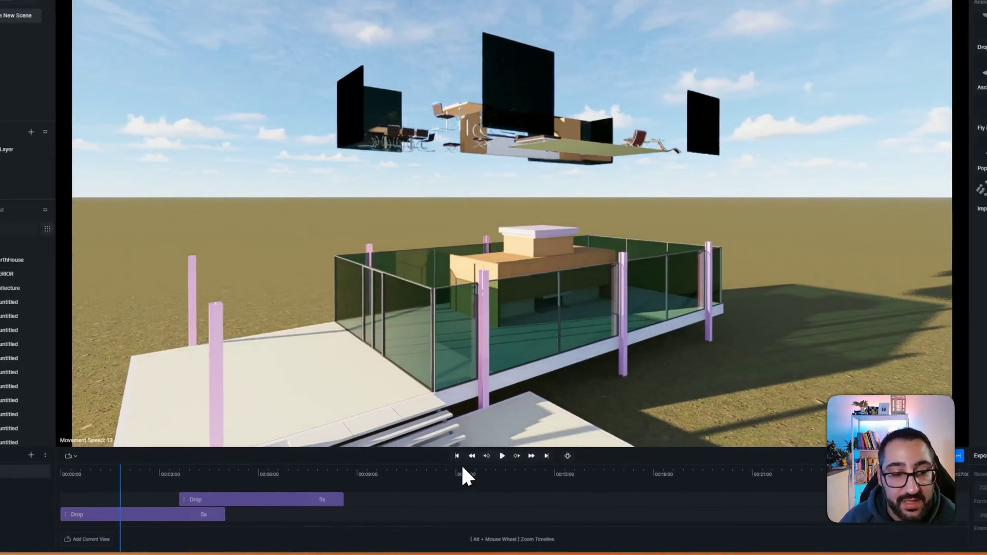
Step: Switch the interior Drop's time interval back to Cascading, replay from the start, and pause at about 6 s
{"action": "left_click", "coordinate": [165, 514]}
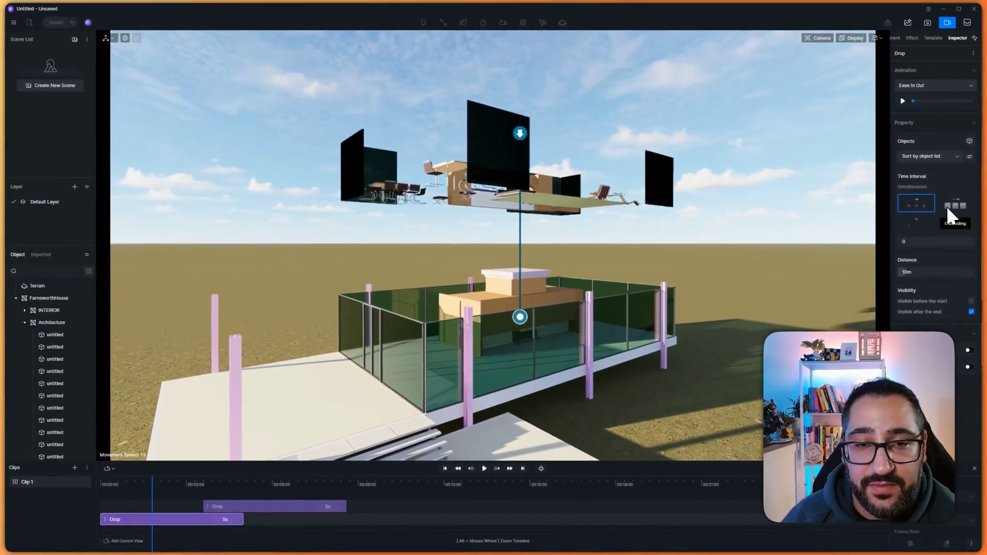
{"action": "left_click", "coordinate": [950, 207]}
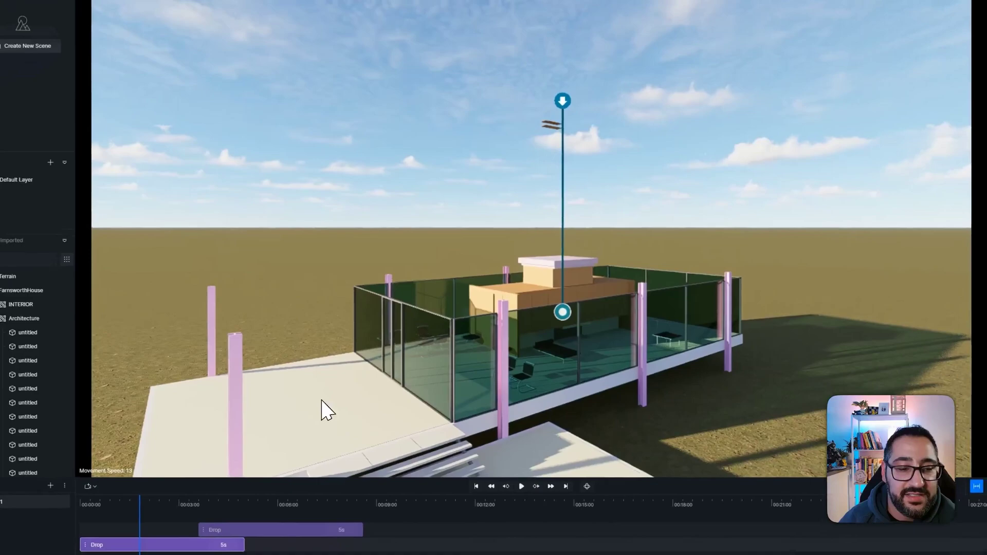
{"action": "left_click_drag", "start_coordinate": [140, 506], "coordinate": [81, 509]}
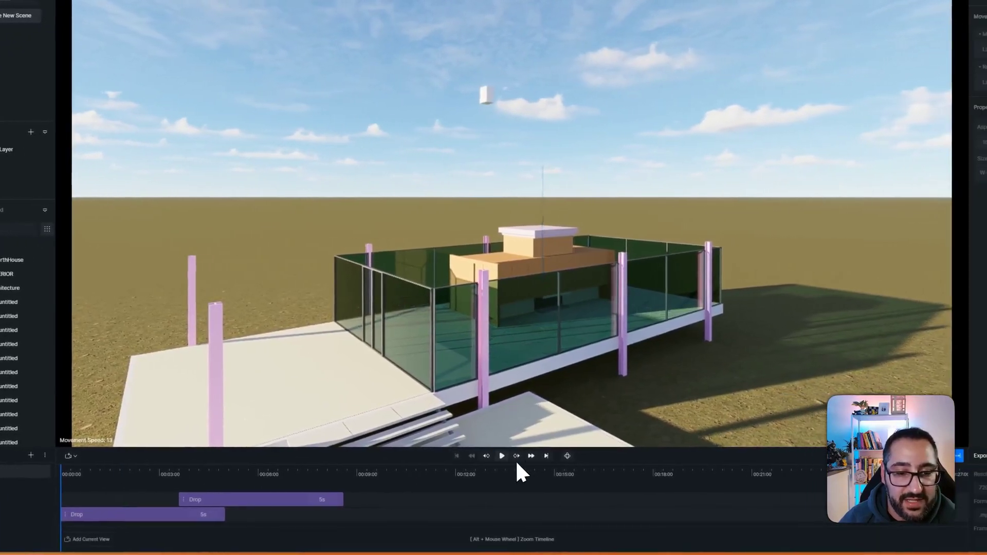
{"action": "left_click", "coordinate": [500, 457]}
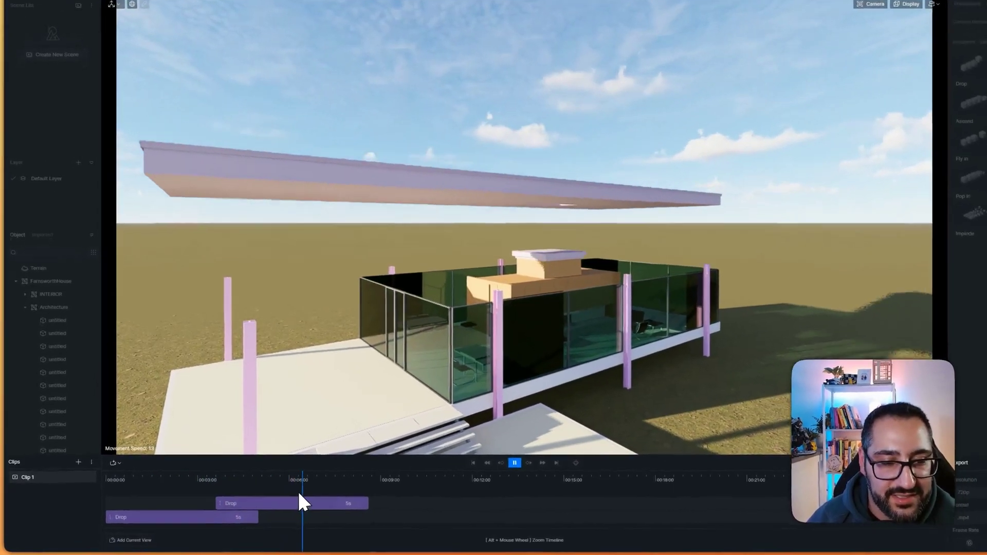
{"action": "key", "text": "space"}
Step: Set the interior Drop's time interval to Custom at 0.624 and replay the animation from the start
{"action": "left_click", "coordinate": [193, 521]}
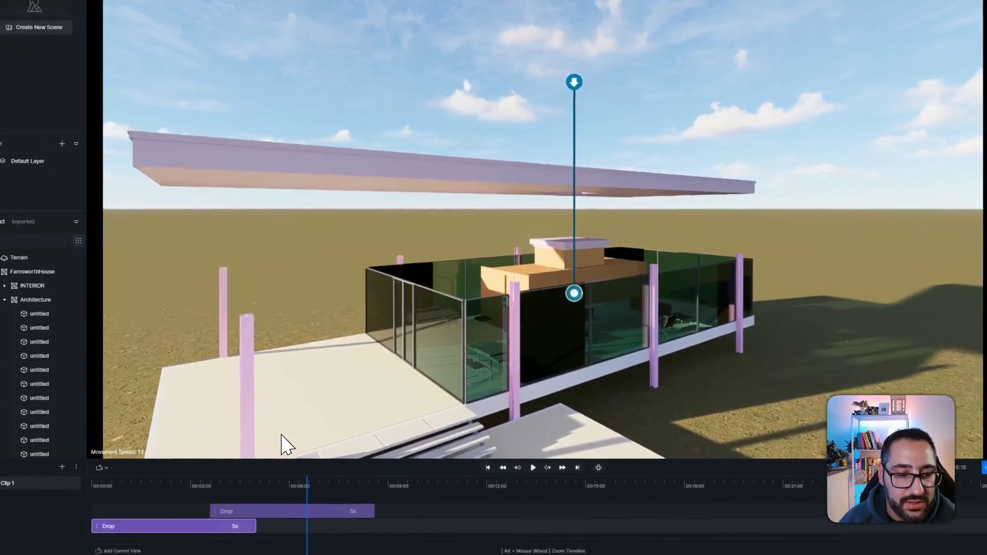
{"action": "left_click_drag", "start_coordinate": [307, 492], "coordinate": [114, 510]}
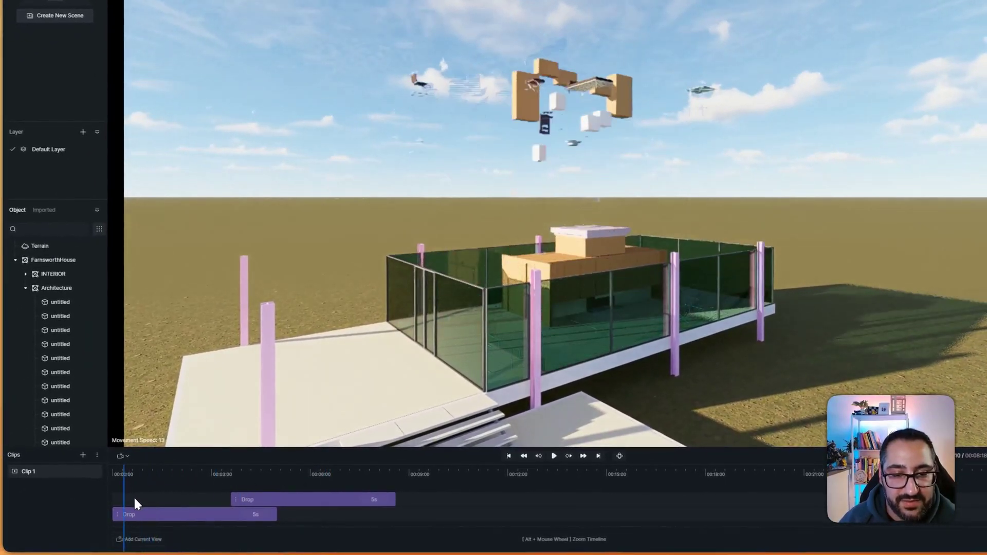
{"action": "left_click", "coordinate": [553, 456]}
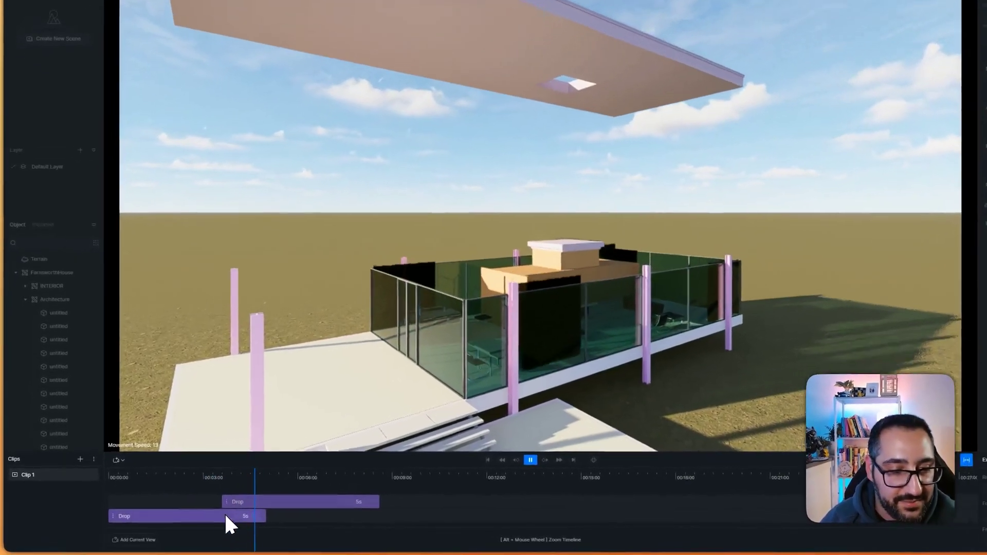
Step: Increase the interior Drop's distance to 47.5 m and play the animation from the start with the whole fall in view
{"action": "left_click", "coordinate": [207, 518]}
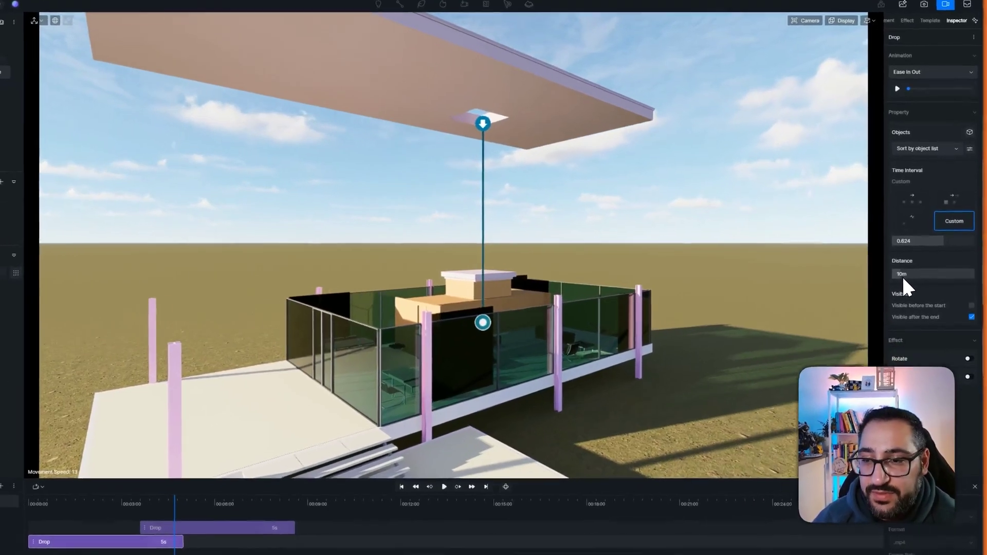
{"action": "left_click_drag", "start_coordinate": [908, 275], "coordinate": [930, 277]}
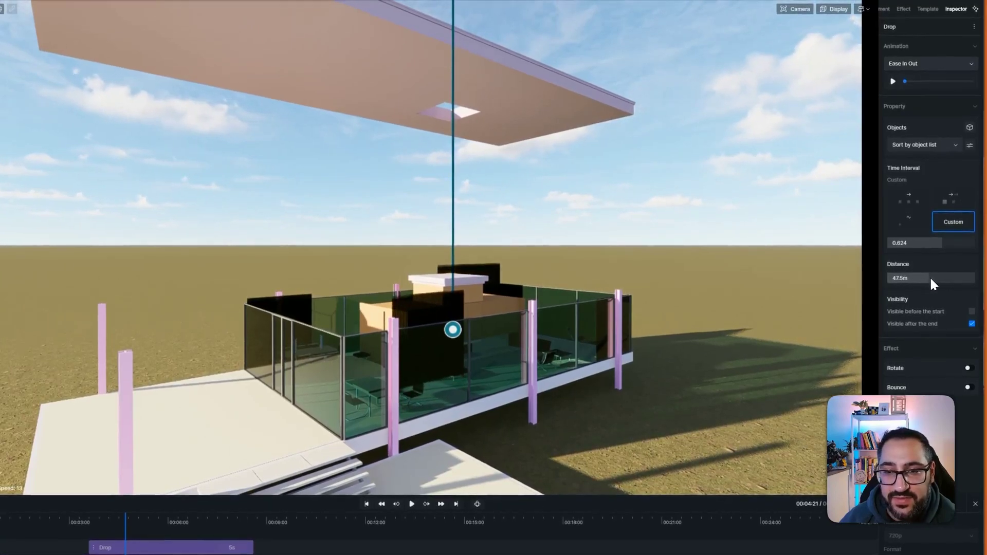
{"action": "right_click_drag", "start_coordinate": [613, 265], "coordinate": [615, 288]}
{"action": "key", "text": "s"}
{"action": "scroll", "coordinate": [615, 287], "scroll_direction": "down", "scroll_amount": 6}
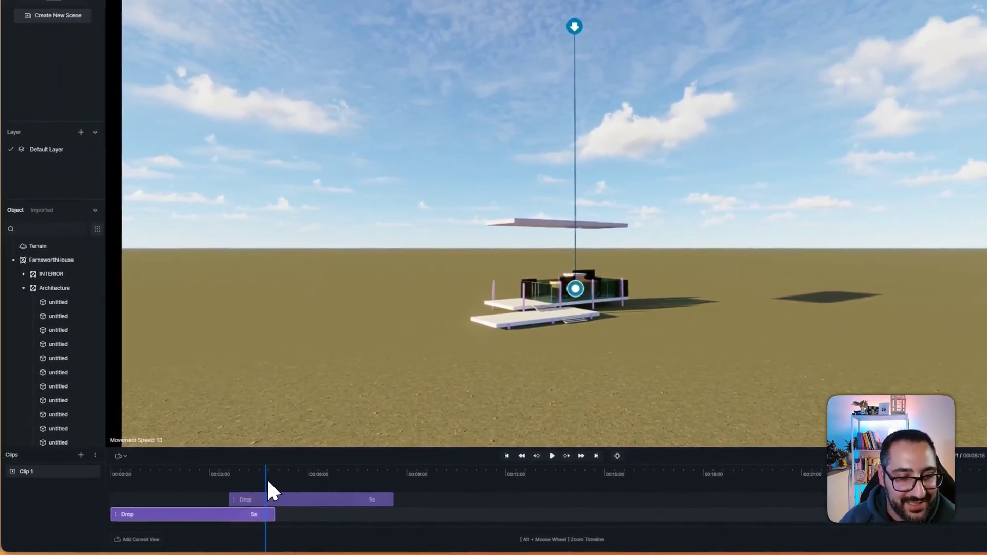
{"action": "left_click_drag", "start_coordinate": [138, 507], "coordinate": [48, 513]}
{"action": "left_click", "coordinate": [554, 456]}
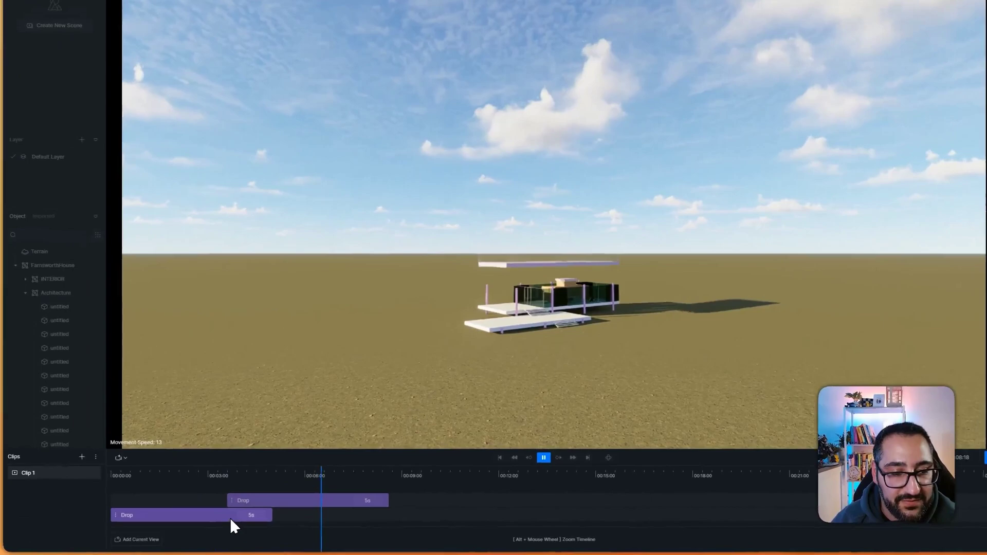
Step: Enable the Bounce effect on the interior Drop, set its distance to 27.5 m, and replay the animation from the start
{"action": "left_click", "coordinate": [206, 519]}
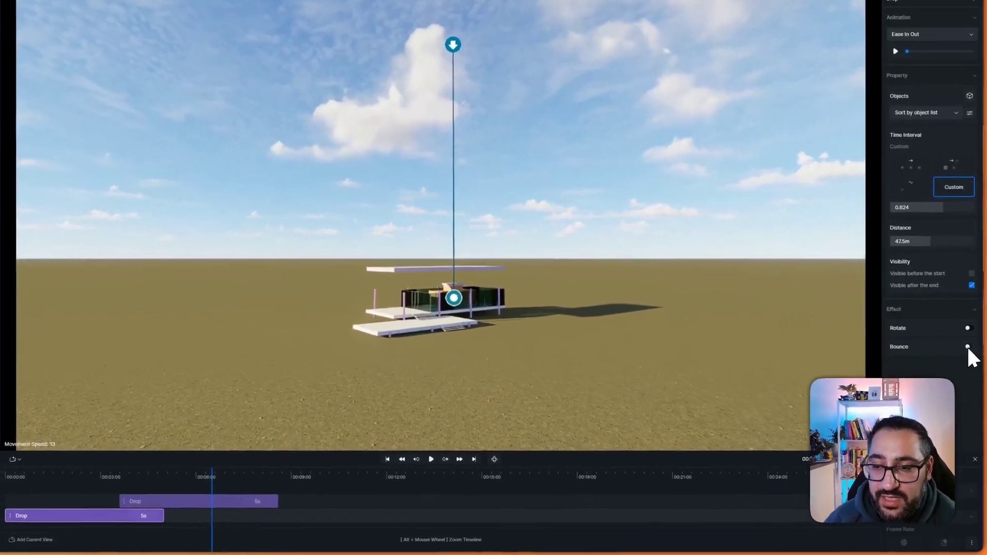
{"action": "left_click", "coordinate": [969, 347]}
{"action": "scroll", "coordinate": [590, 360], "scroll_direction": "up", "scroll_amount": 5}
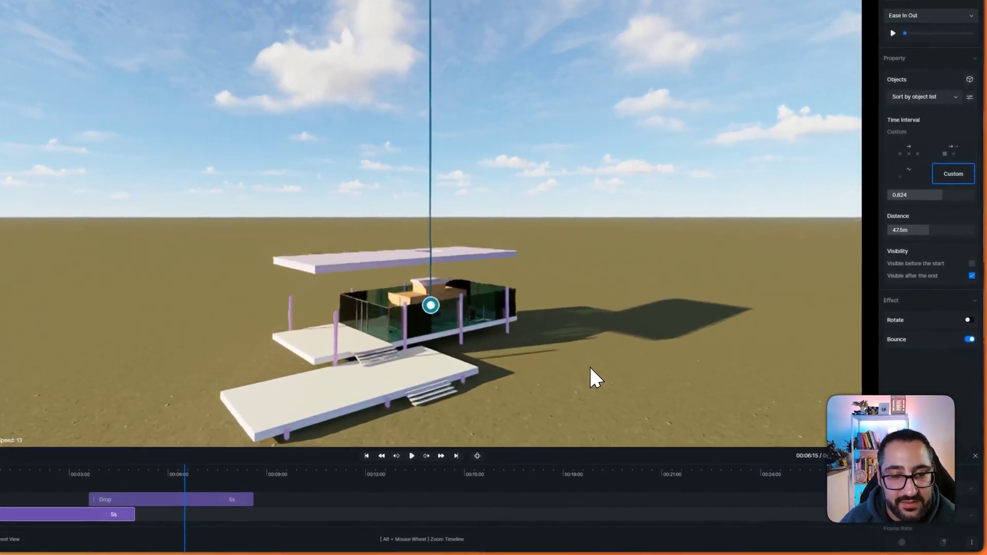
{"action": "scroll", "coordinate": [589, 365], "scroll_direction": "up", "scroll_amount": 10}
{"action": "right_click_drag", "start_coordinate": [589, 365], "coordinate": [582, 391]}
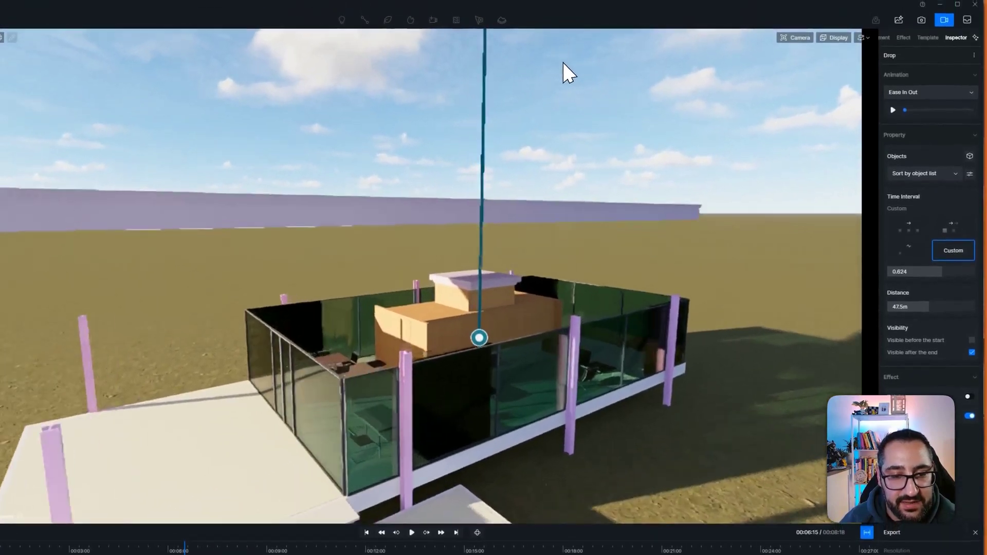
{"action": "right_click_drag", "start_coordinate": [562, 62], "coordinate": [565, 107]}
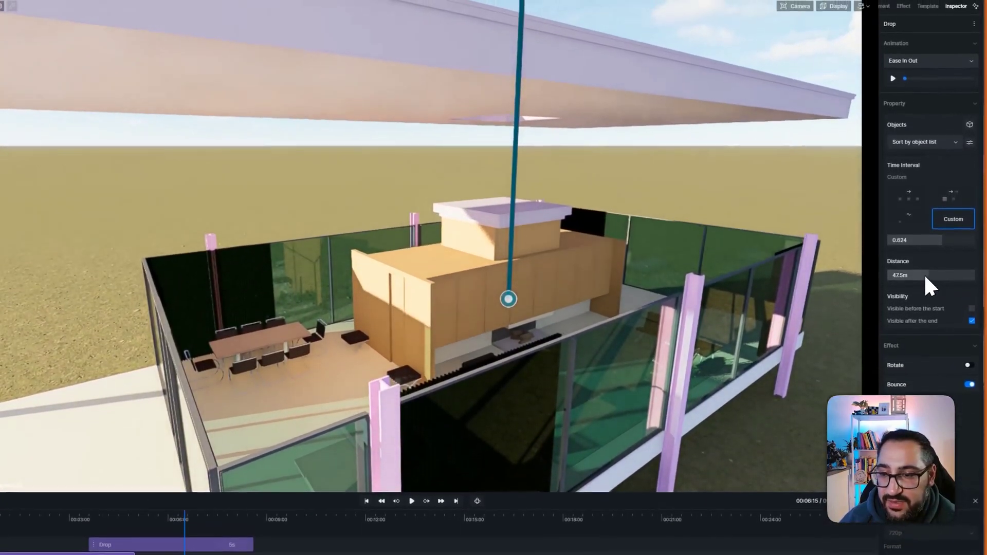
{"action": "left_click_drag", "start_coordinate": [925, 312], "coordinate": [911, 315]}
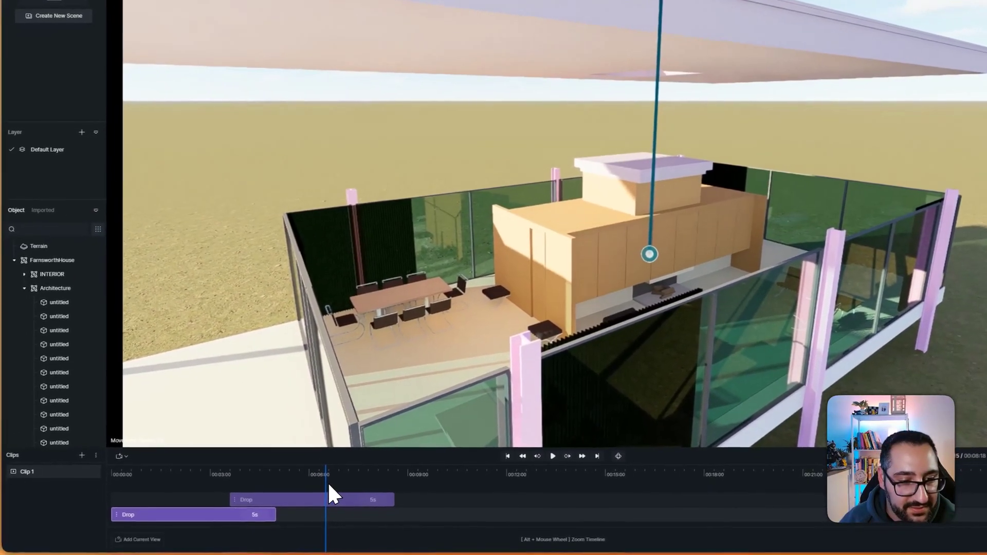
{"action": "left_click_drag", "start_coordinate": [222, 507], "coordinate": [84, 505]}
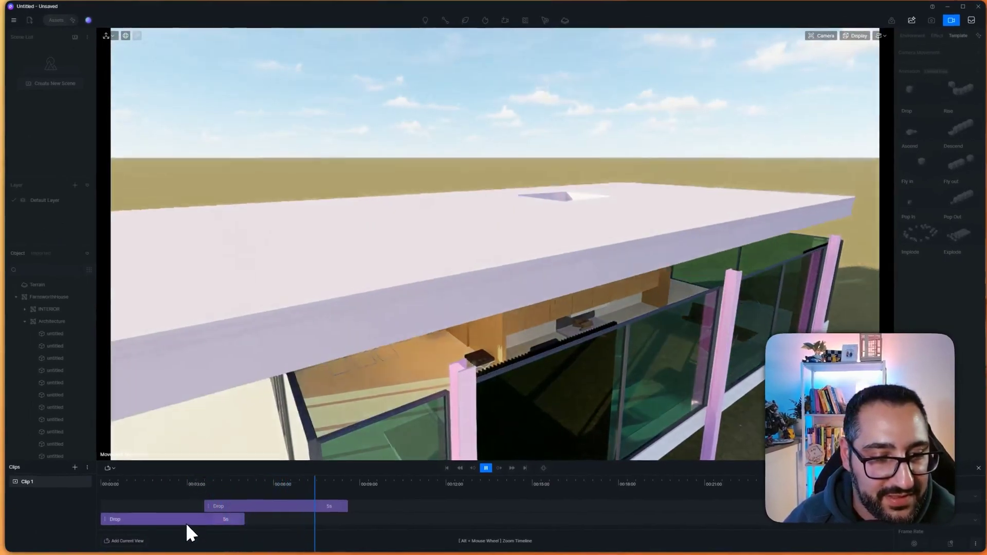
{"action": "left_click", "coordinate": [186, 521]}
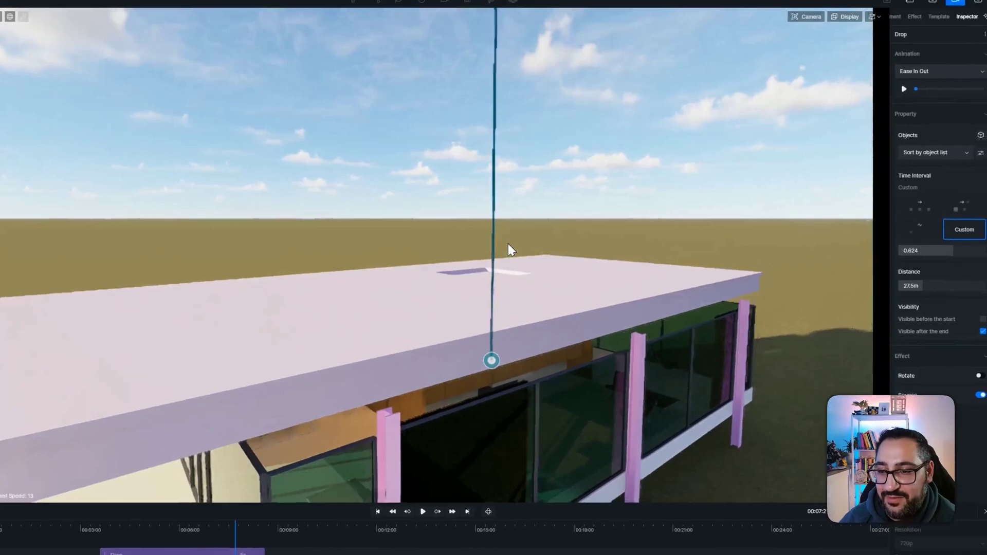
Step: Expand the INTERIOR group in the object list and look through how its individual objects are organised
{"action": "scroll", "coordinate": [508, 244], "scroll_direction": "down", "scroll_amount": 6}
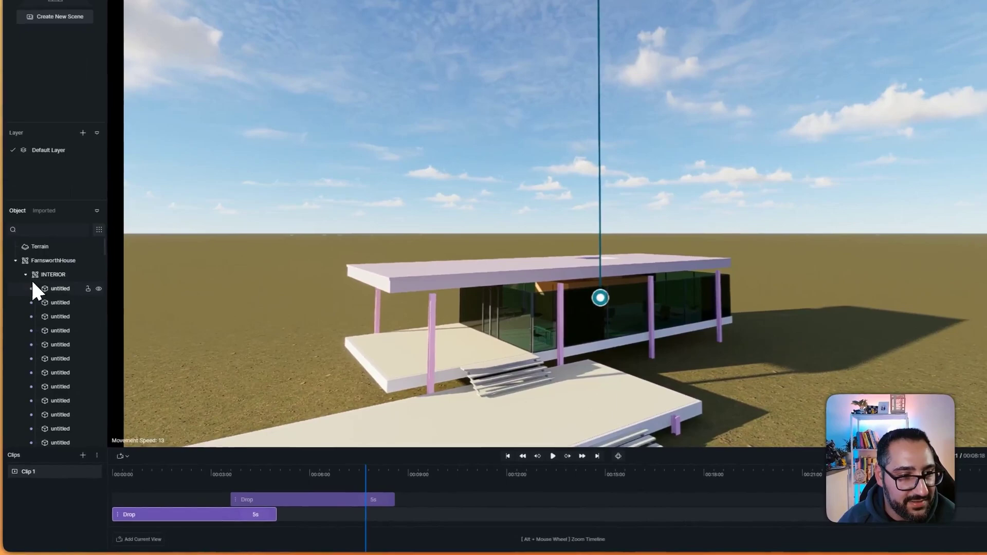
{"action": "scroll", "coordinate": [69, 359], "scroll_direction": "down", "scroll_amount": 3}
{"action": "scroll", "coordinate": [72, 320], "scroll_direction": "down", "scroll_amount": 5}
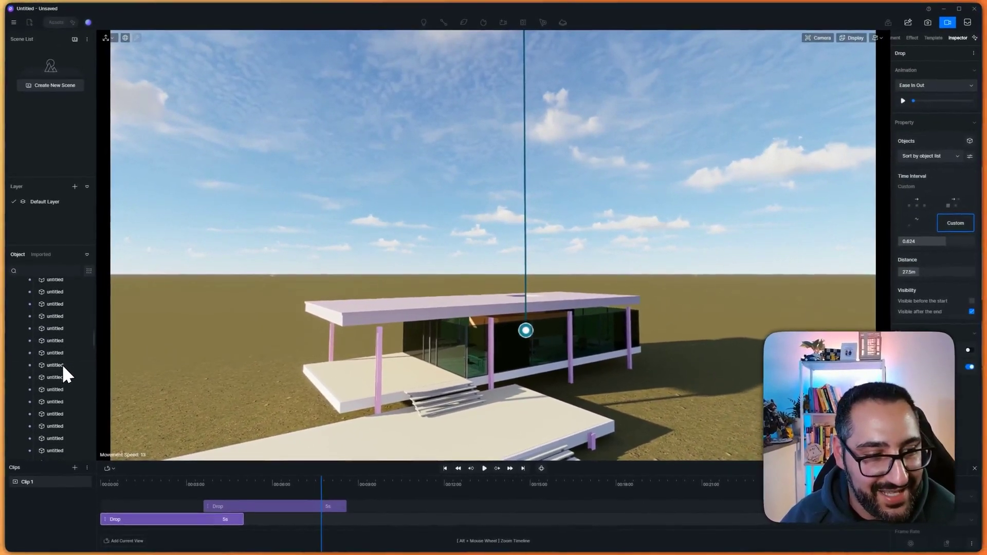
{"action": "scroll", "coordinate": [63, 365], "scroll_direction": "up", "scroll_amount": 3}
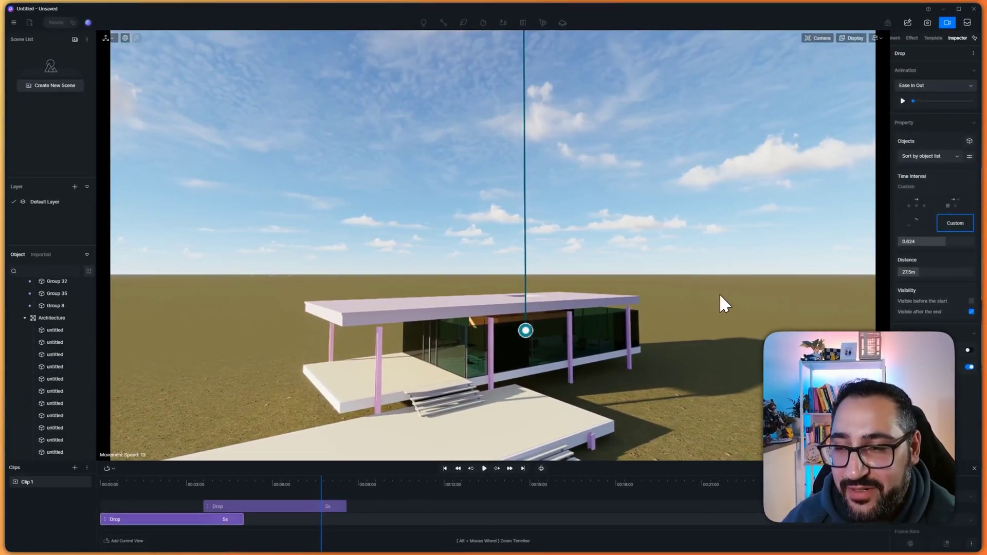
{"action": "scroll", "coordinate": [36, 325], "scroll_direction": "down", "scroll_amount": 3}
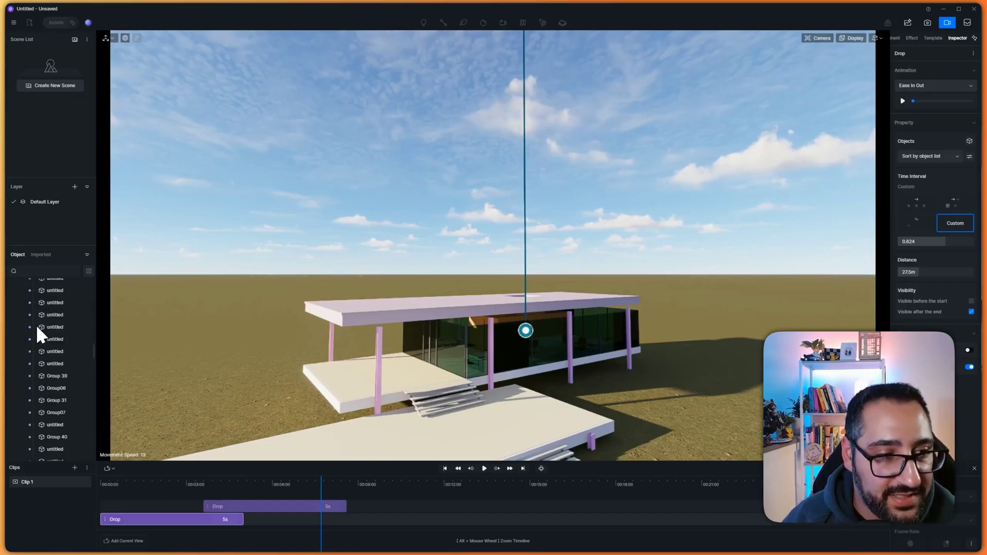
{"action": "scroll", "coordinate": [55, 336], "scroll_direction": "up", "scroll_amount": 3}
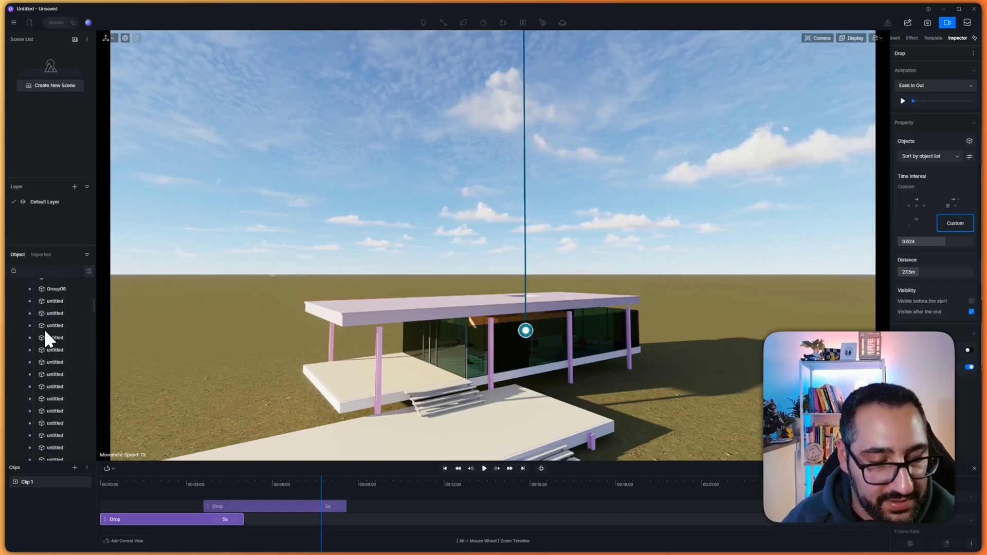
{"action": "scroll", "coordinate": [47, 333], "scroll_direction": "up", "scroll_amount": 3}
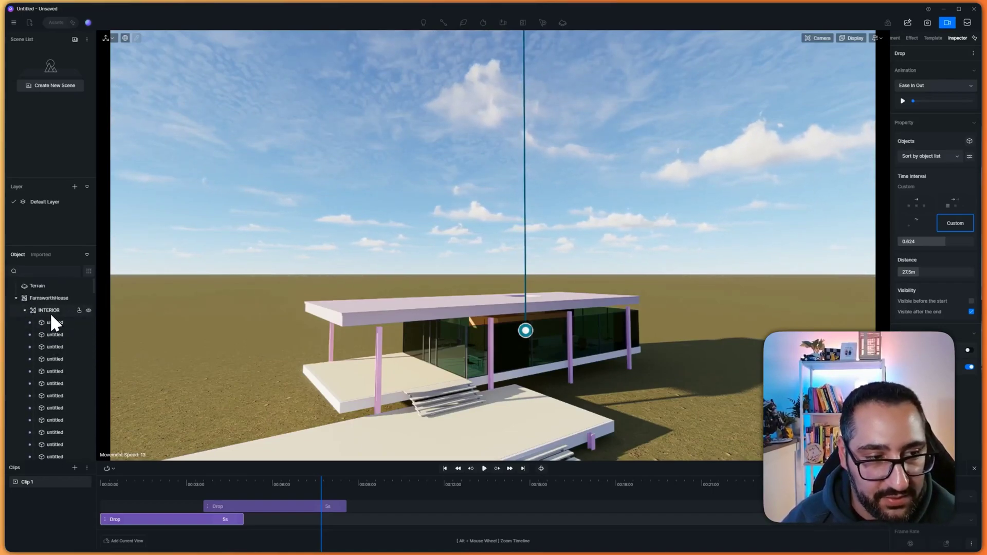
{"action": "scroll", "coordinate": [48, 313], "scroll_direction": "down", "scroll_amount": 3}
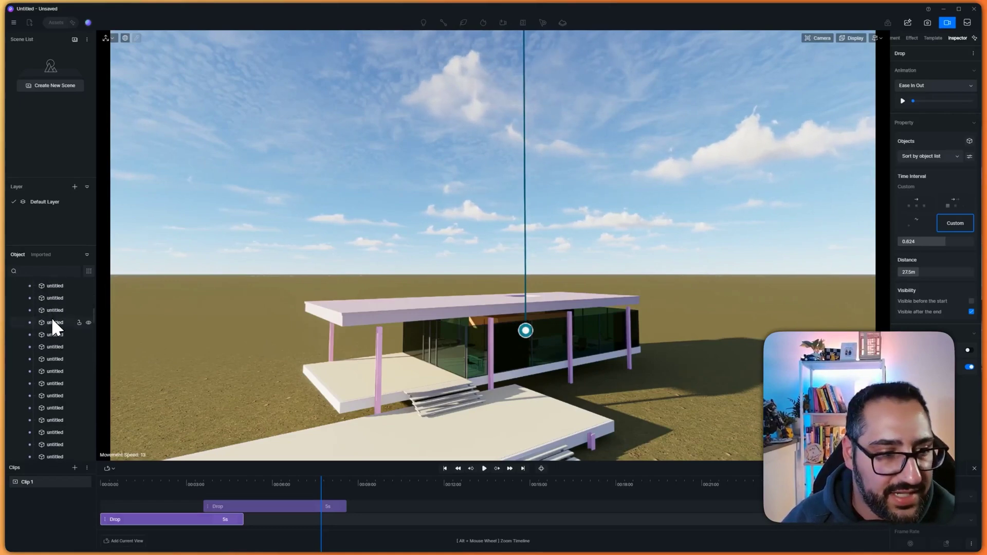
{"action": "scroll", "coordinate": [55, 325], "scroll_direction": "up", "scroll_amount": 3}
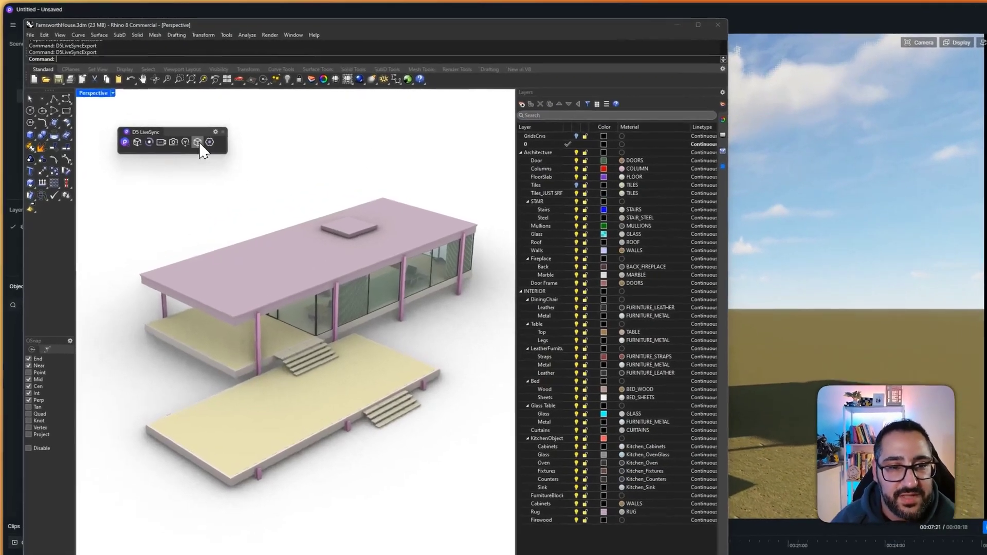
Step: Switch to Rhino and export the whole model as FarnsworthHouse3L, keeping the layer structure at 3 layers
{"action": "left_click", "coordinate": [178, 126]}
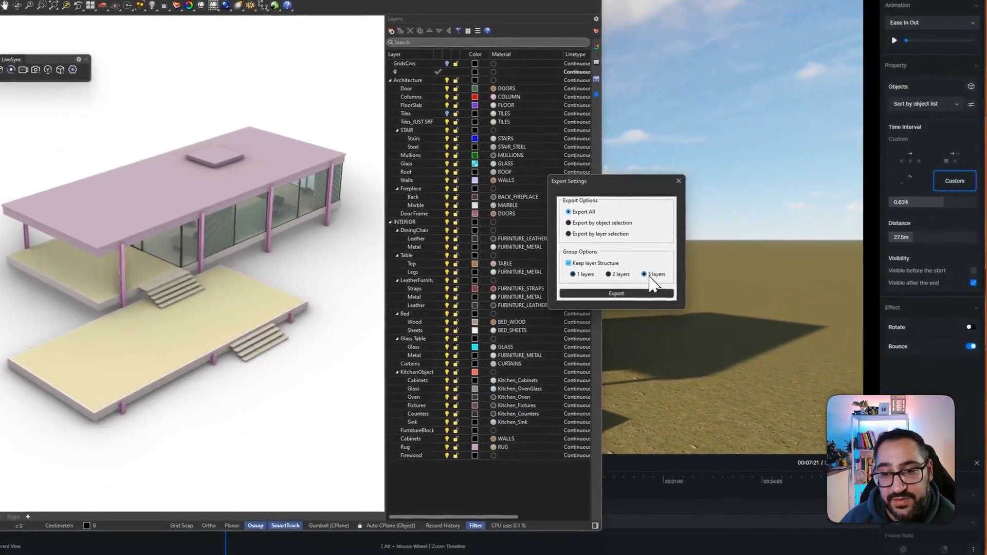
{"action": "left_click", "coordinate": [646, 317]}
{"action": "left_click", "coordinate": [616, 288]}
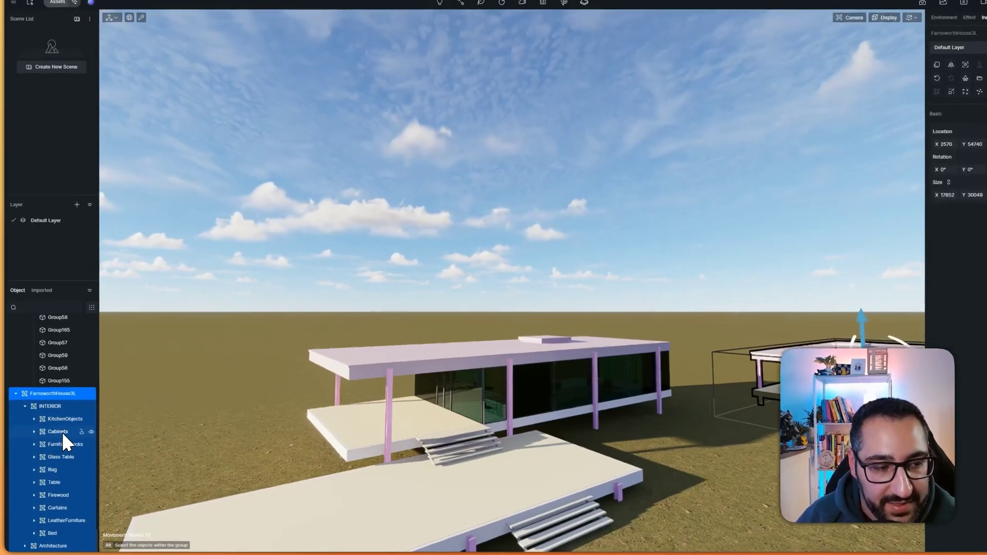
Step: Inspect the Cabinets and INTERIOR groups of FarnsworthHouse3L by selecting them one after the other
{"action": "left_click", "coordinate": [61, 432]}
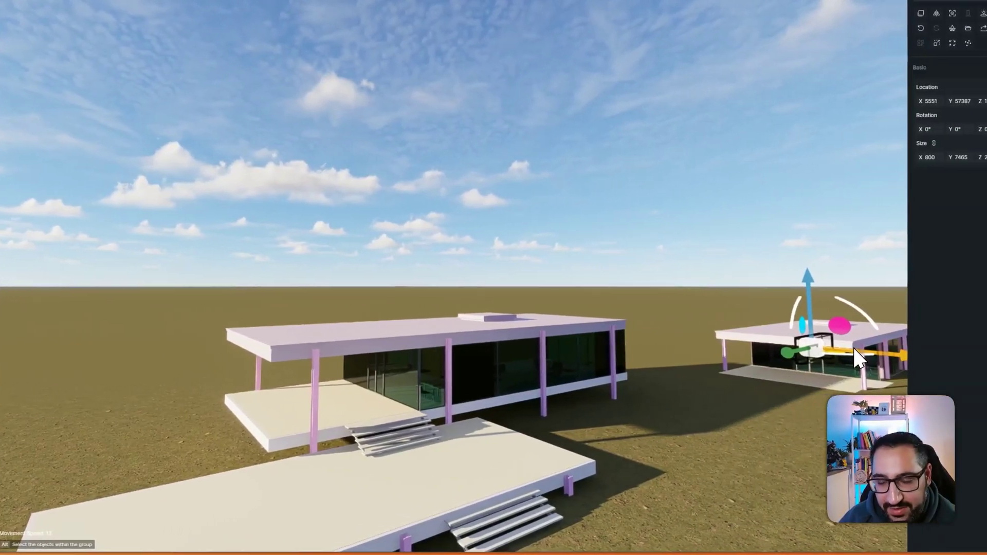
{"action": "right_click_drag", "start_coordinate": [631, 336], "coordinate": [684, 338]}
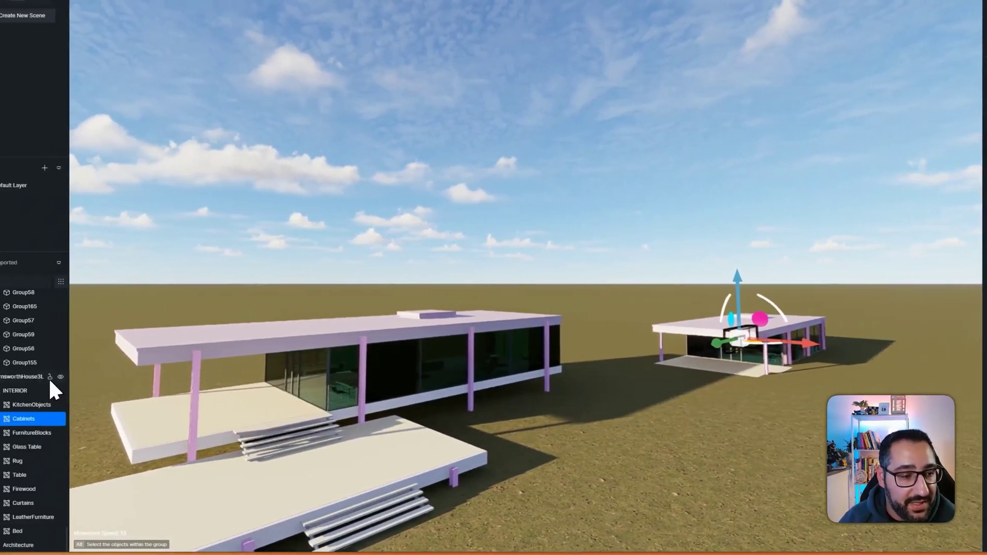
{"action": "left_click", "coordinate": [54, 390]}
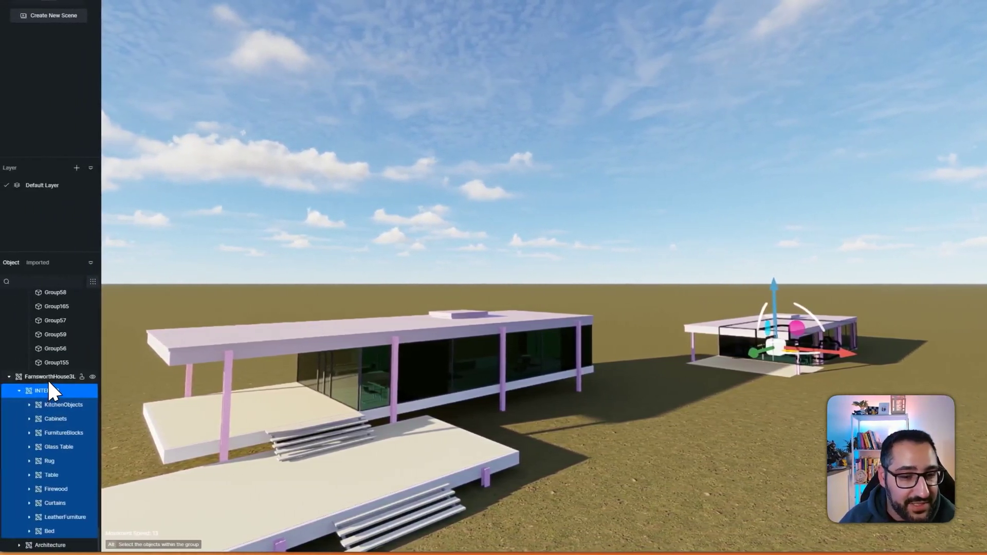
Step: Raise the entire FarnsworthHouse3L model above the terrain to a Z location of about 1643
{"action": "left_click", "coordinate": [48, 380]}
{"action": "key", "text": "w"}
{"action": "right_click_drag", "start_coordinate": [689, 359], "coordinate": [718, 392]}
{"action": "key", "text": "d"}
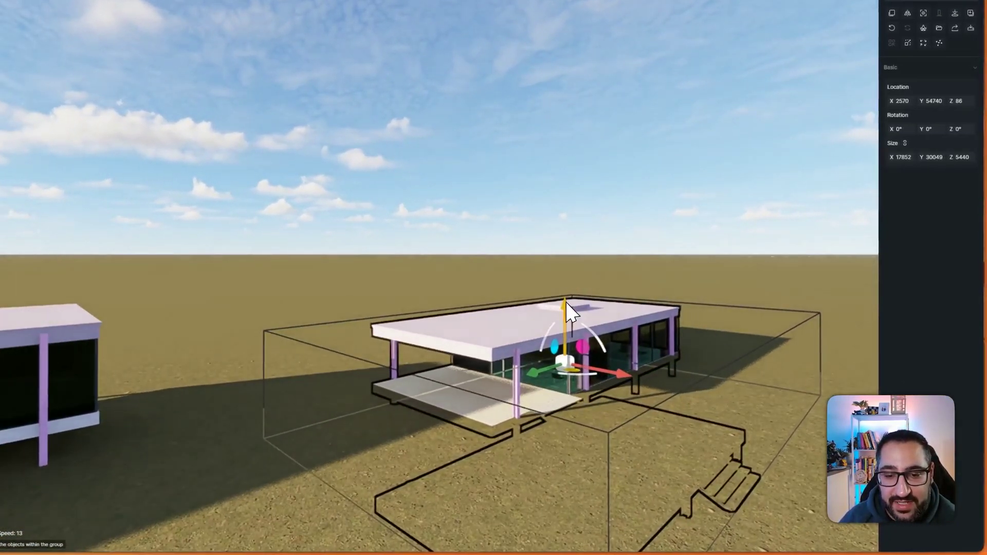
{"action": "left_click_drag", "start_coordinate": [568, 308], "coordinate": [548, 288]}
{"action": "key", "text": "d"}
{"action": "right_click_drag", "start_coordinate": [548, 289], "coordinate": [621, 412]}
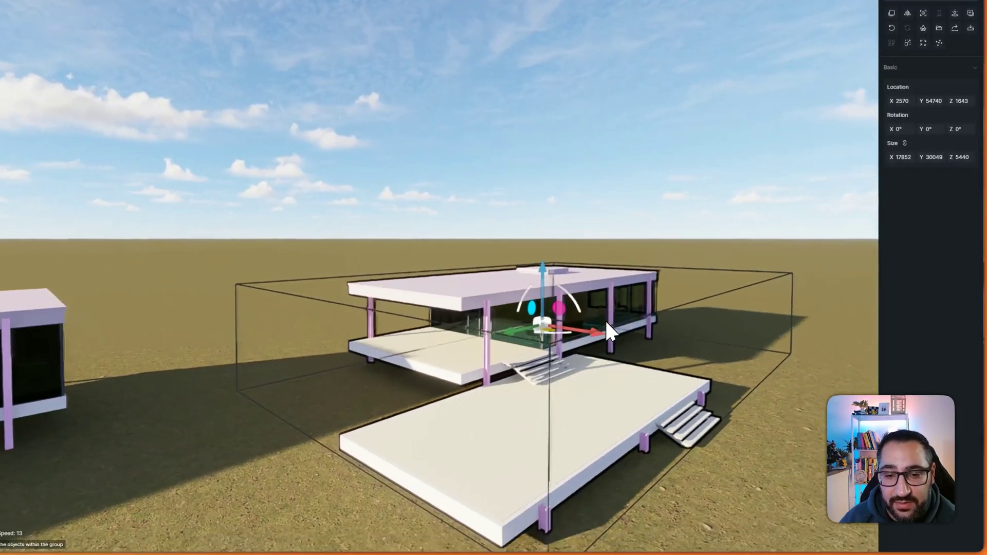
{"action": "key", "text": "w"}
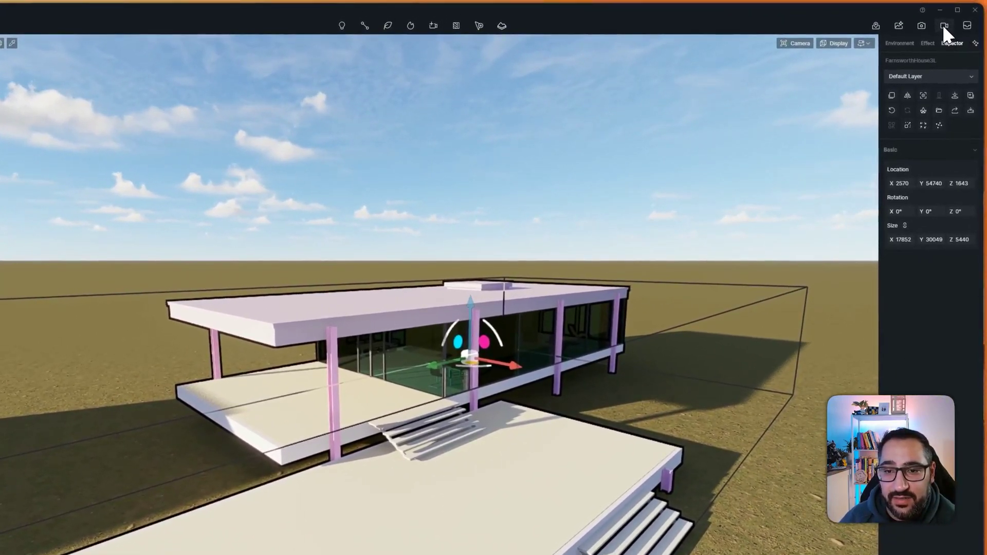
Step: Open Clip 2 in the video editor and start adding a Pop In animation to it
{"action": "left_click", "coordinate": [944, 25]}
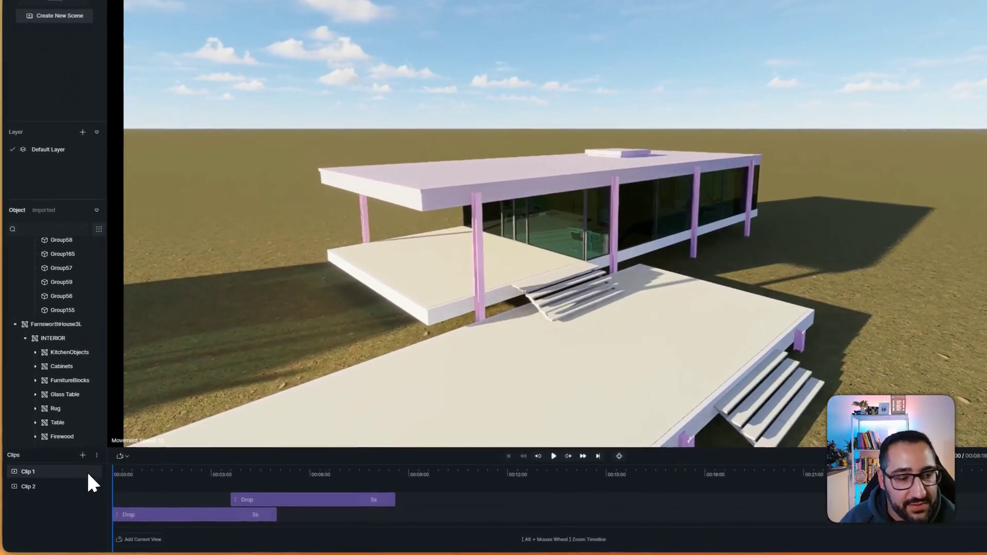
{"action": "left_click", "coordinate": [50, 487]}
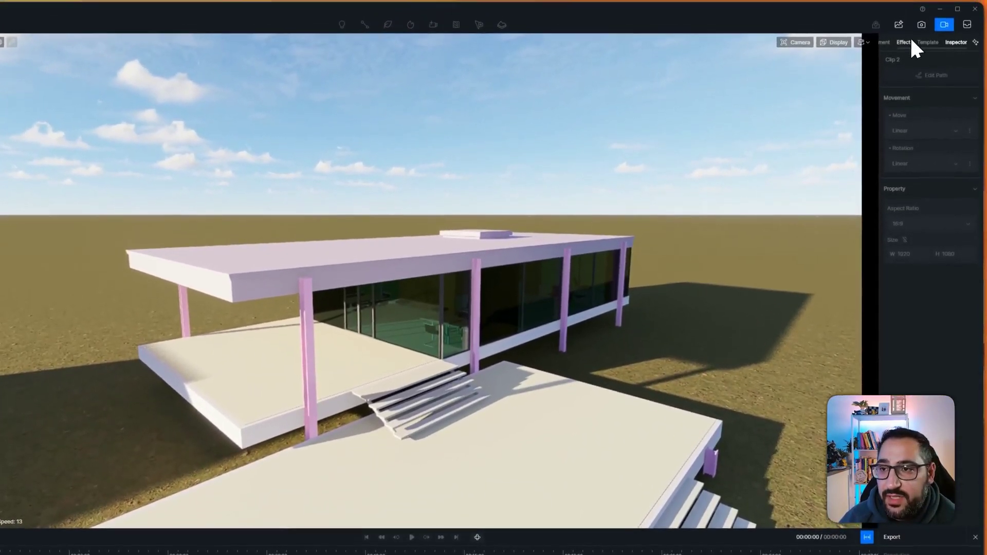
{"action": "left_click", "coordinate": [911, 40]}
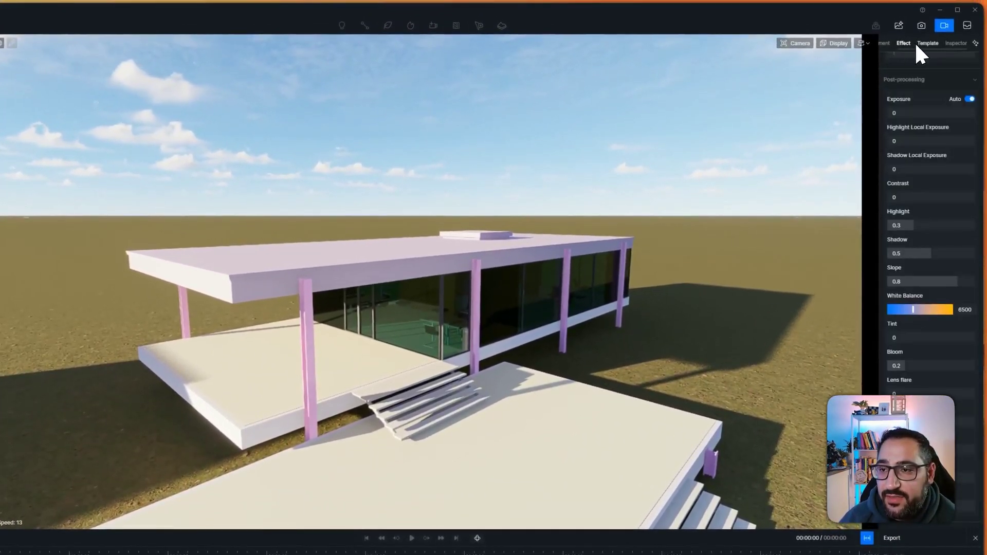
{"action": "left_click", "coordinate": [918, 42]}
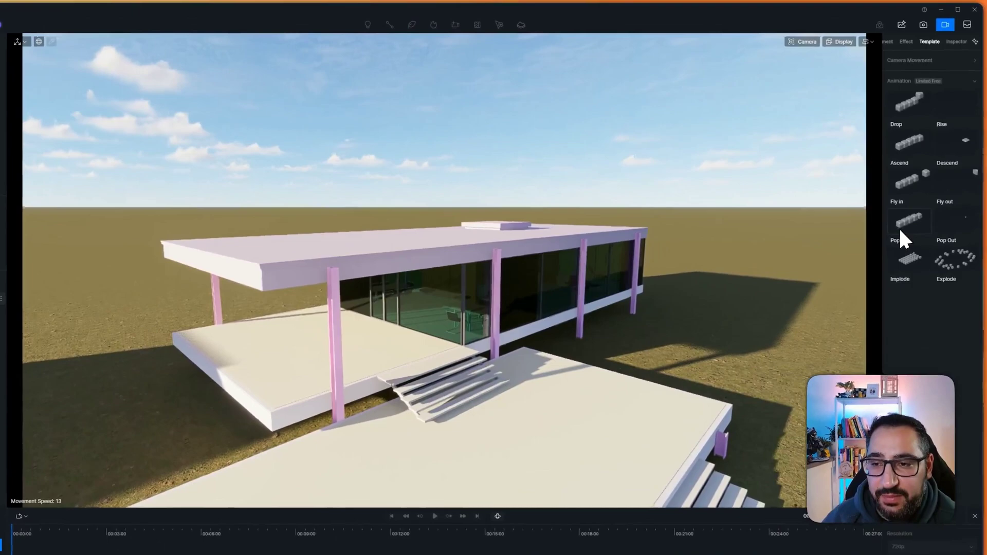
{"action": "left_click", "coordinate": [900, 230]}
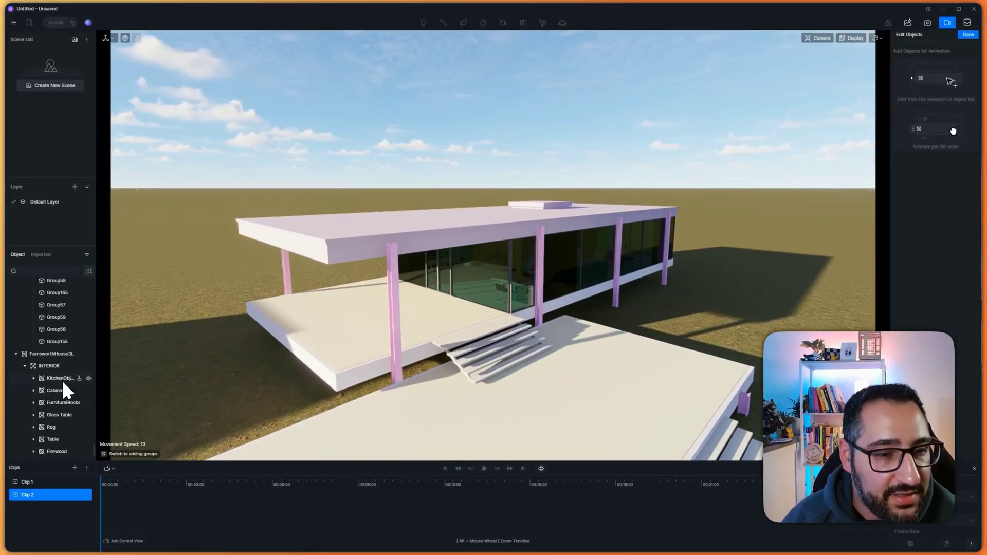
Step: Assign the Cabinets and FurnitureBlocks groups to the Pop In animation and play it back from inside the house
{"action": "left_click", "coordinate": [64, 389]}
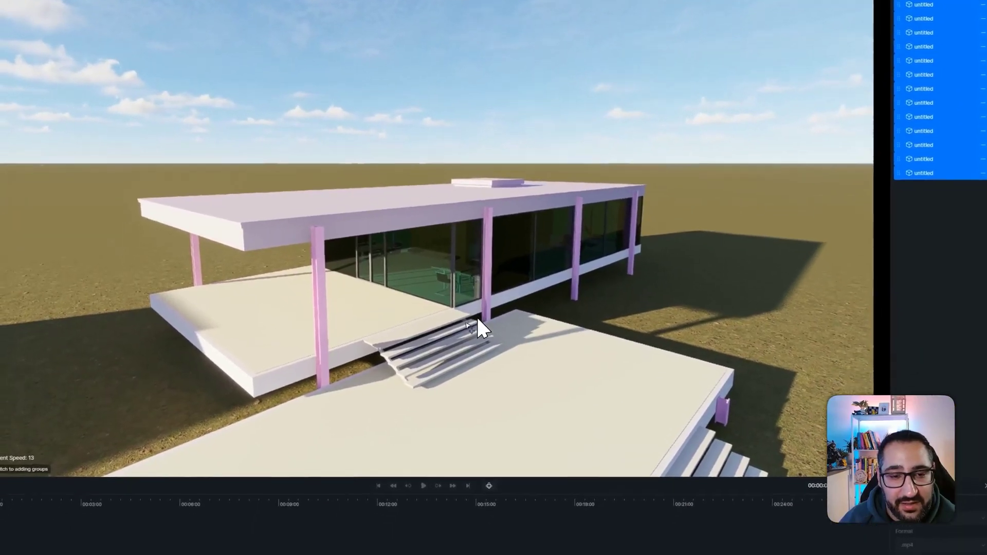
{"action": "key", "text": "w"}
{"action": "right_click_drag", "start_coordinate": [477, 319], "coordinate": [441, 295]}
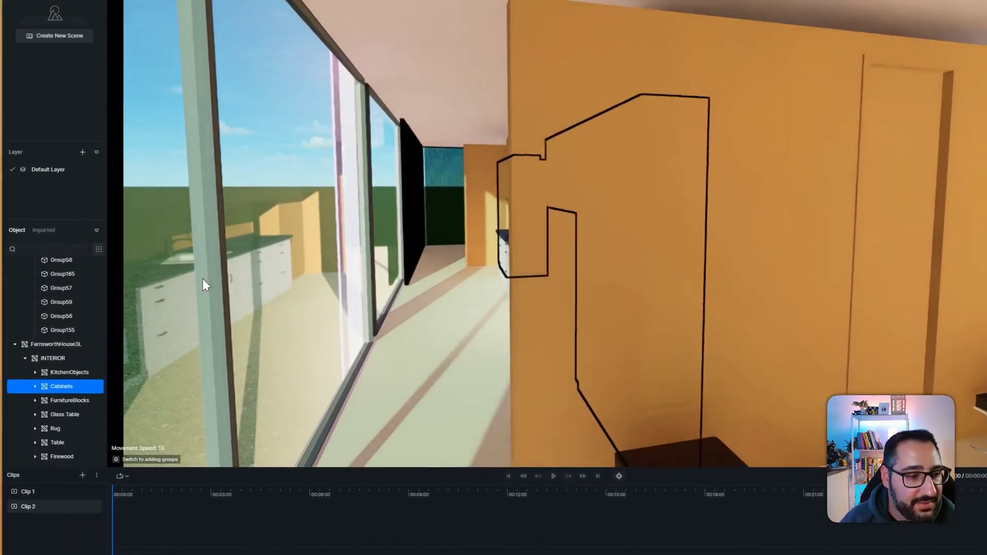
{"action": "key", "text": "s"}
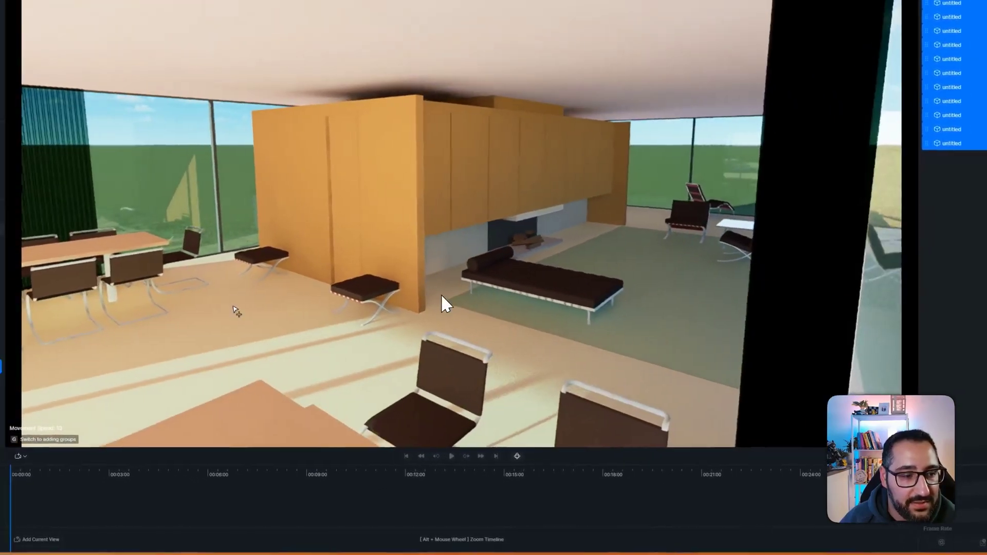
{"action": "left_click", "coordinate": [68, 379]}
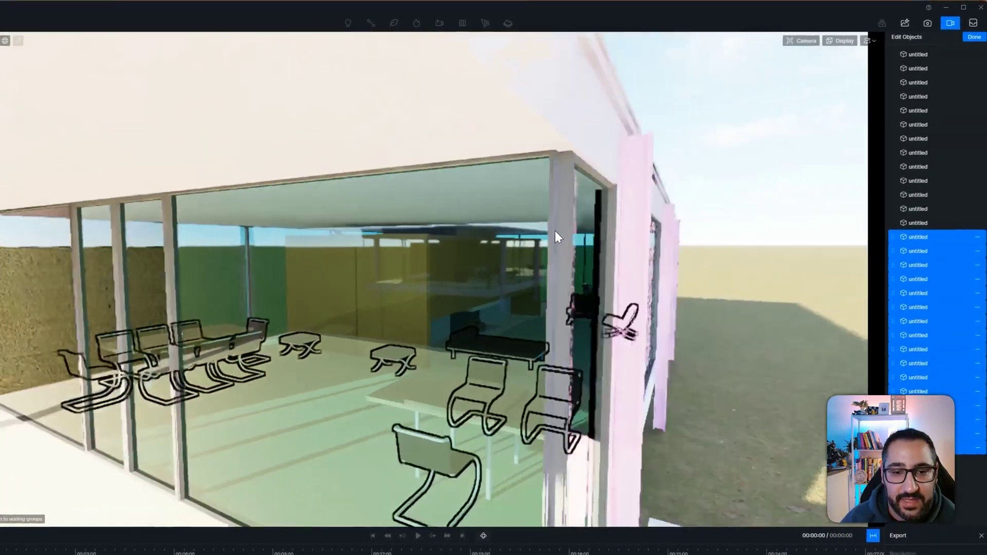
{"action": "mouse_move", "coordinate": [554, 230]}
{"action": "right_mouse_down"}
{"action": "mouse_move", "coordinate": [525, 202]}
{"action": "mouse_move", "coordinate": [604, 203]}
{"action": "mouse_move", "coordinate": [564, 228]}
{"action": "right_mouse_up"}
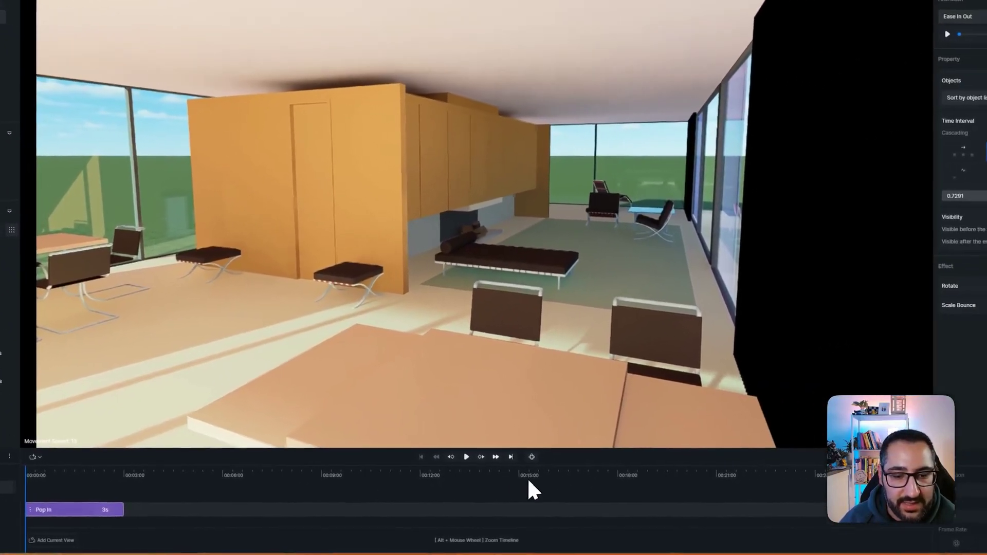
{"action": "left_click", "coordinate": [539, 464]}
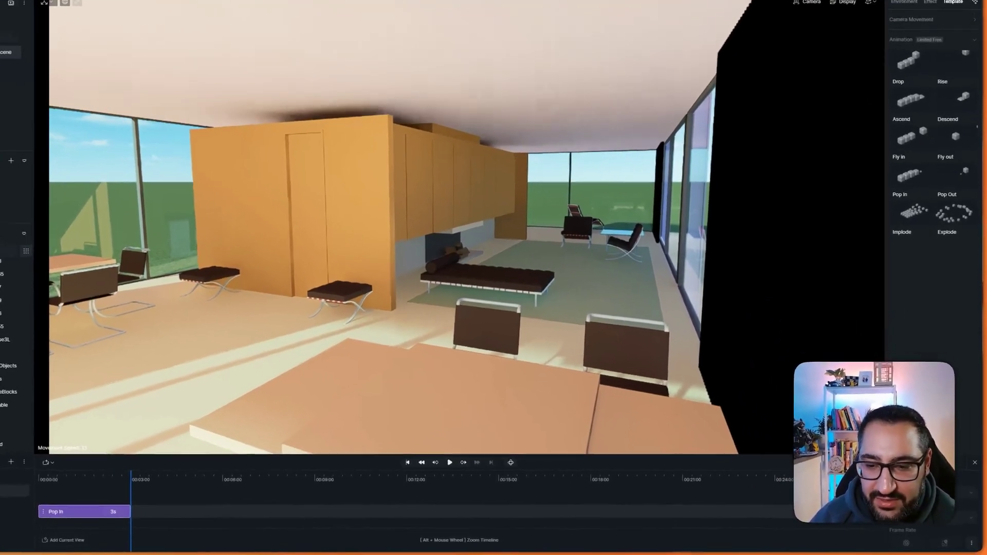
Step: Add a two-view interior camera shot moving toward the wooden core to Clip 2 and preview it with the animation
{"action": "left_click", "coordinate": [28, 482]}
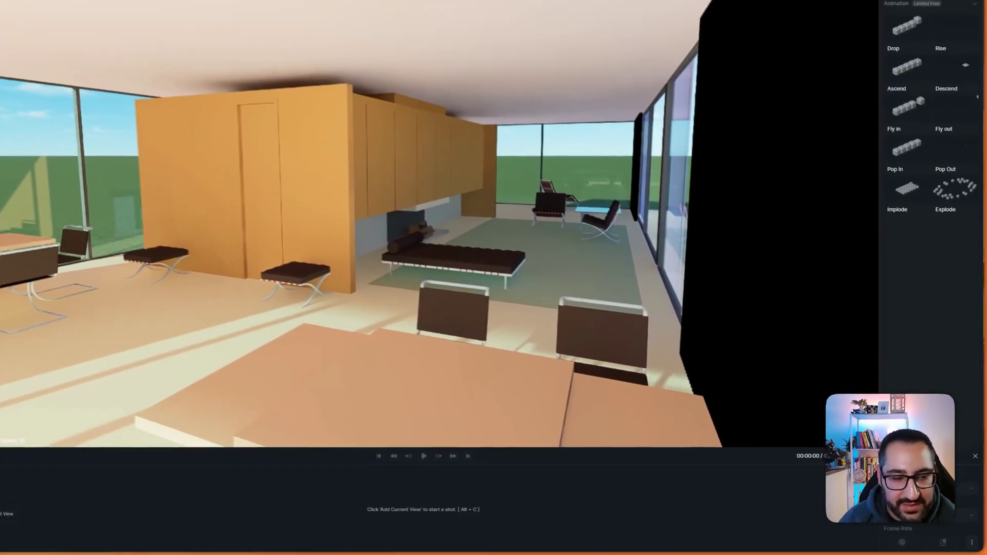
{"action": "left_click", "coordinate": [28, 495]}
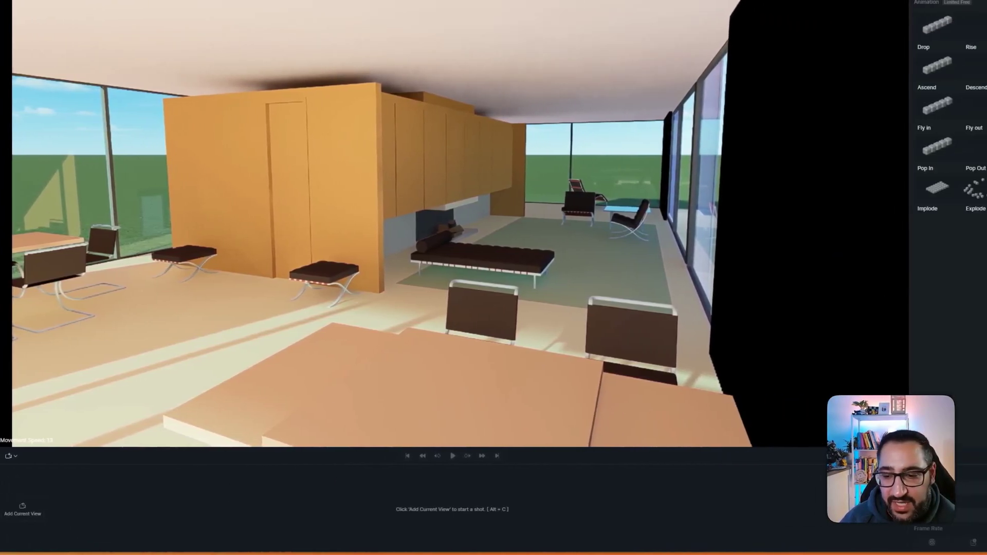
{"action": "left_click", "coordinate": [137, 516]}
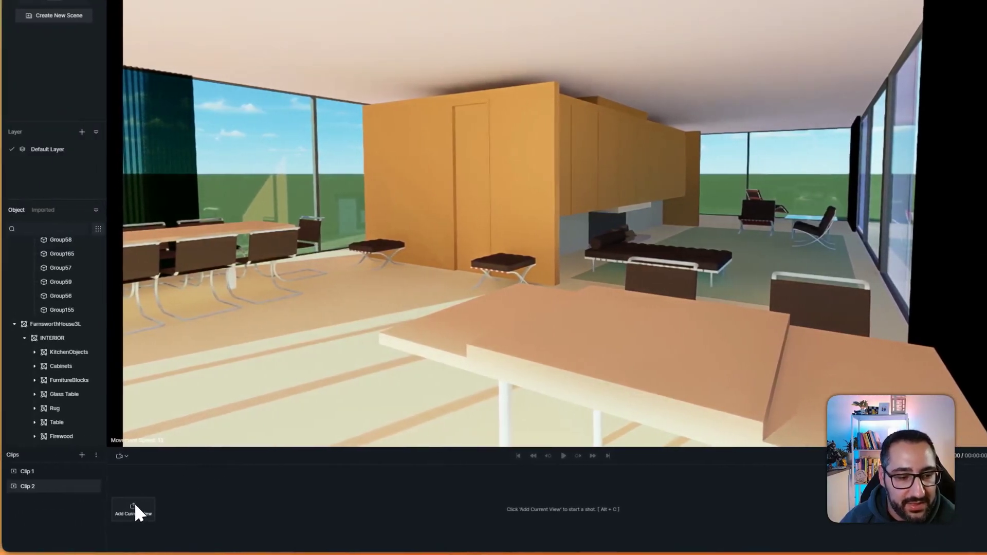
{"action": "left_click", "coordinate": [20, 510]}
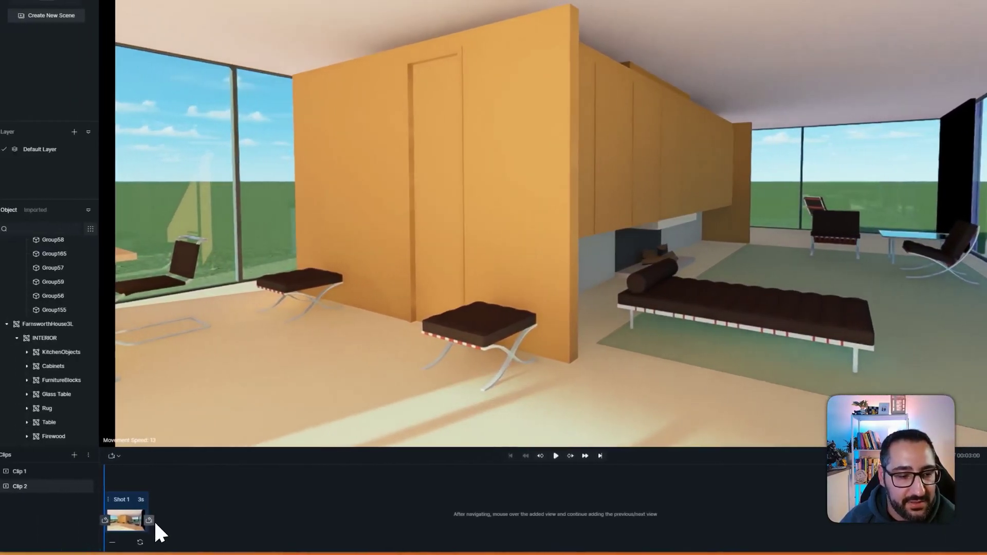
{"action": "left_click", "coordinate": [150, 520]}
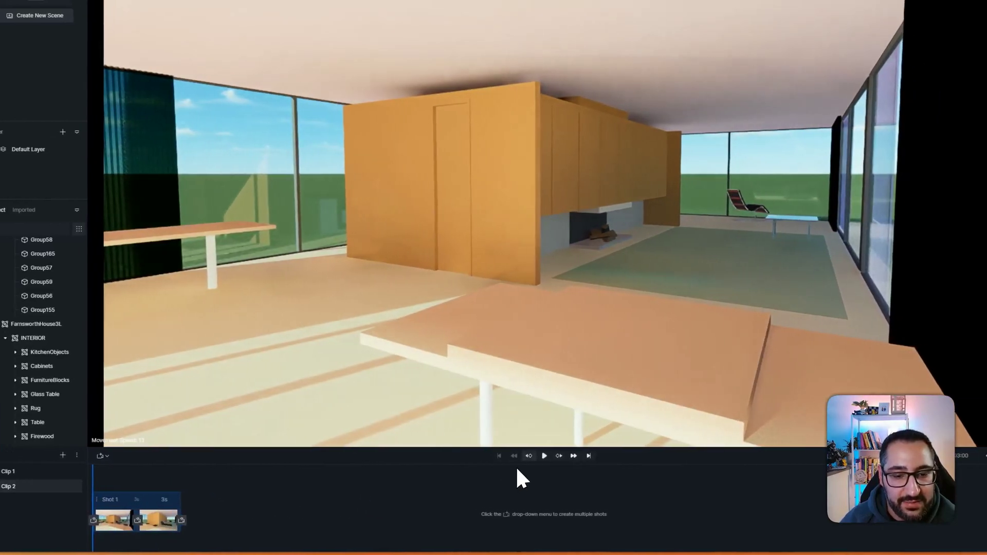
{"action": "left_click", "coordinate": [564, 456]}
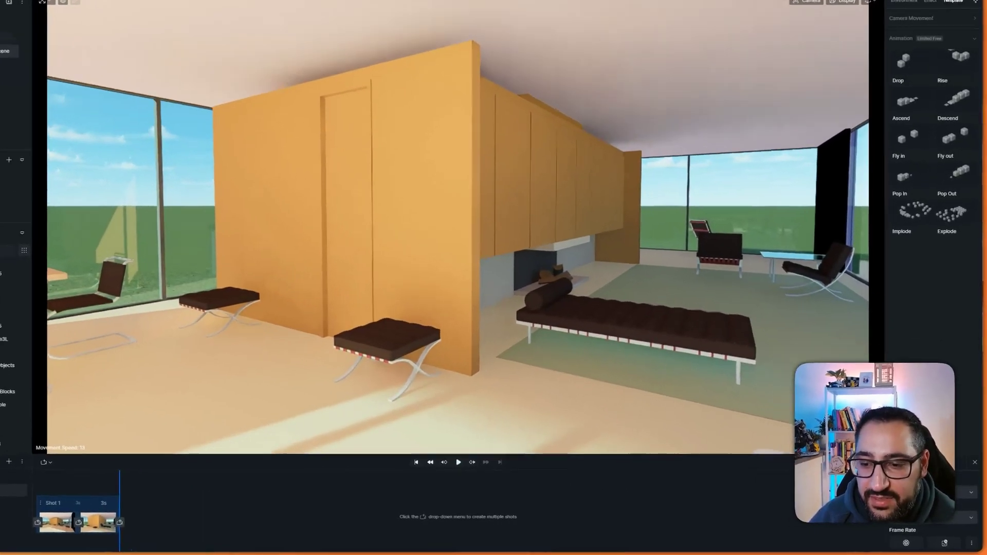
{"action": "left_click", "coordinate": [882, 469]}
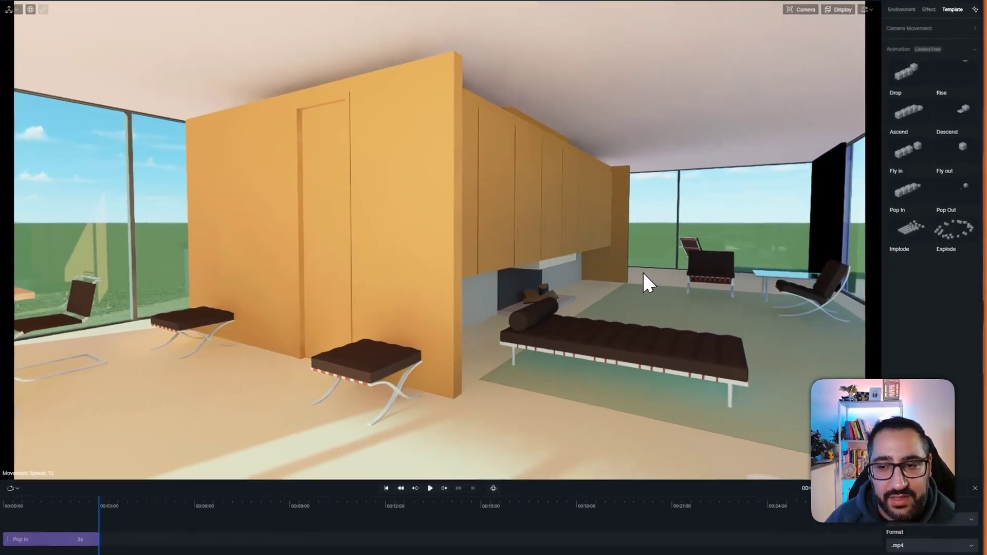
Step: Add an Explode animation for the Architecture group of FarnsworthHouse3L after the Pop In
{"action": "scroll", "coordinate": [676, 273], "scroll_direction": "down", "scroll_amount": 10}
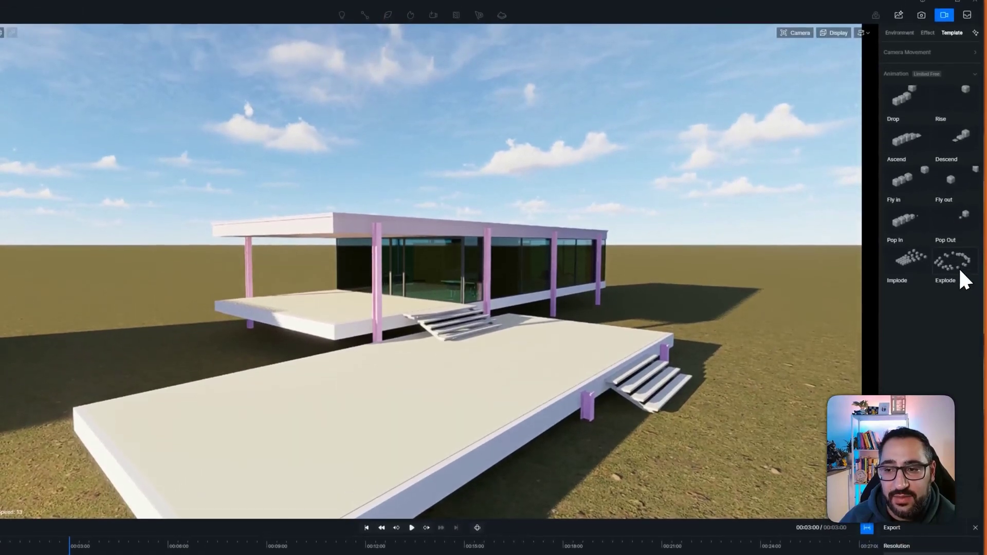
{"action": "left_click", "coordinate": [953, 232]}
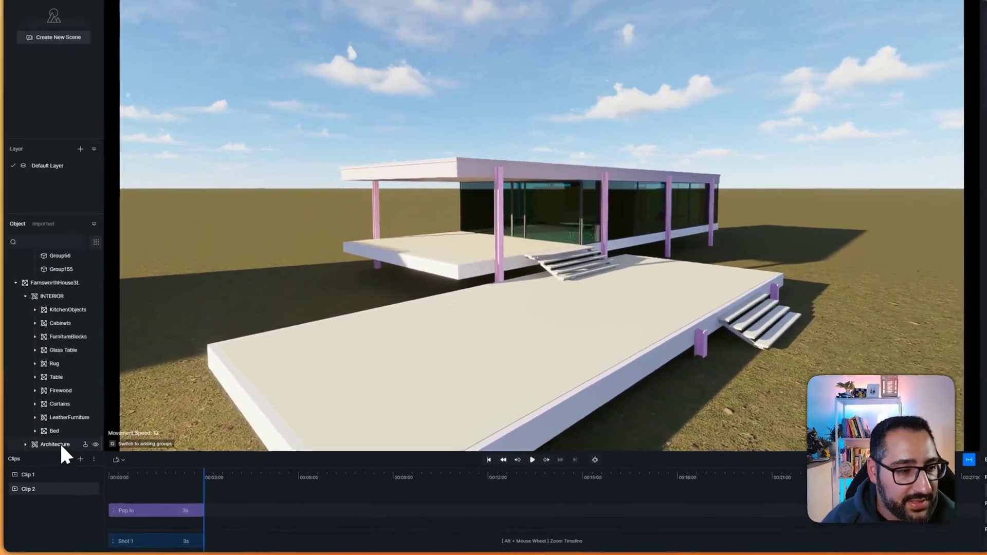
{"action": "left_click", "coordinate": [57, 455]}
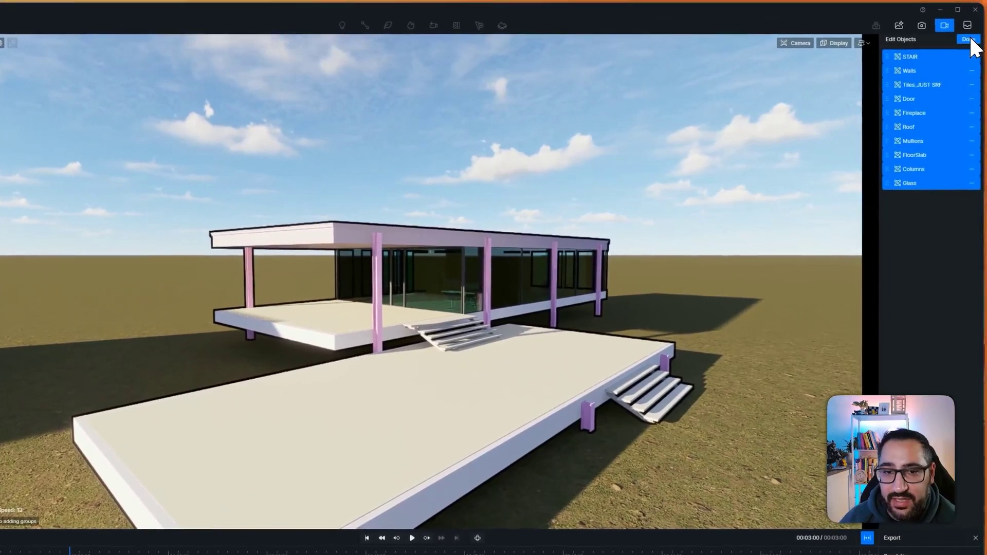
{"action": "left_click", "coordinate": [971, 38]}
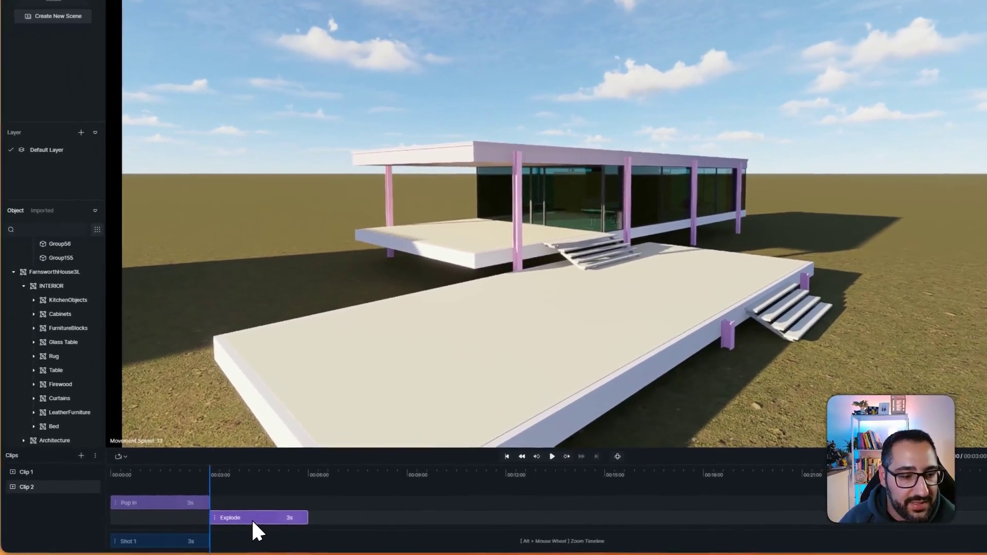
Step: Play Clip 2 from the start and delete its Shot 1 camera shot
{"action": "left_click_drag", "start_coordinate": [192, 484], "coordinate": [93, 485]}
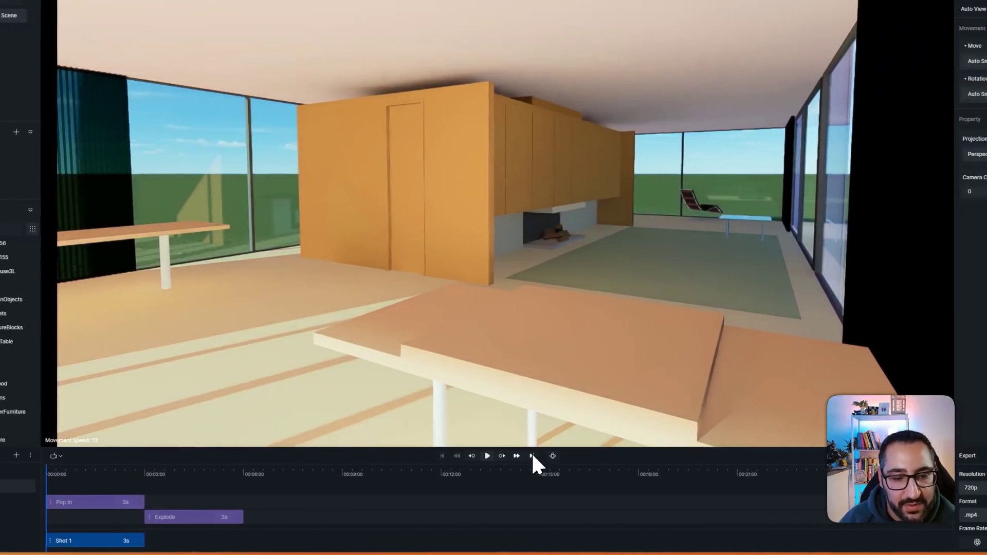
{"action": "left_click", "coordinate": [554, 455]}
{"action": "left_click", "coordinate": [494, 458]}
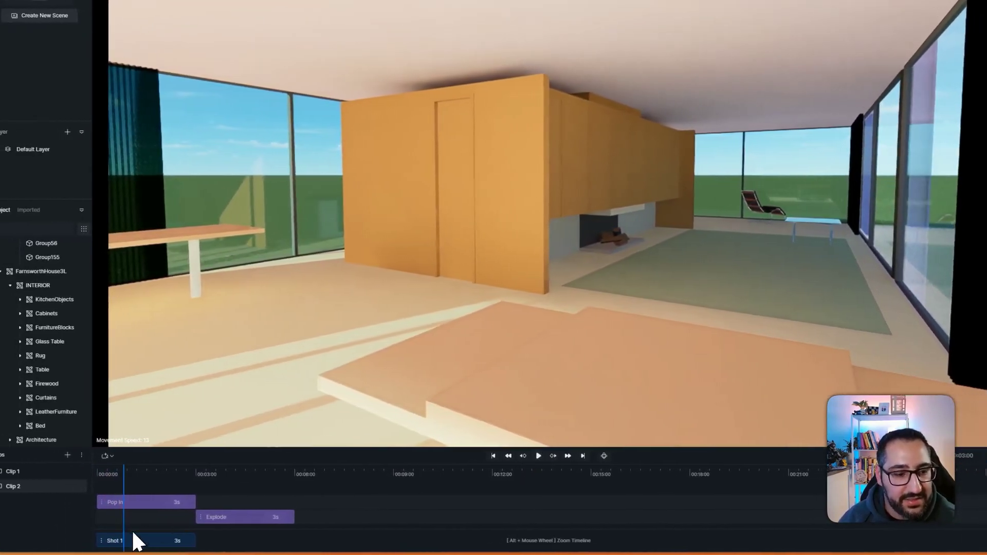
{"action": "left_click", "coordinate": [108, 542]}
{"action": "key", "text": "Delete"}
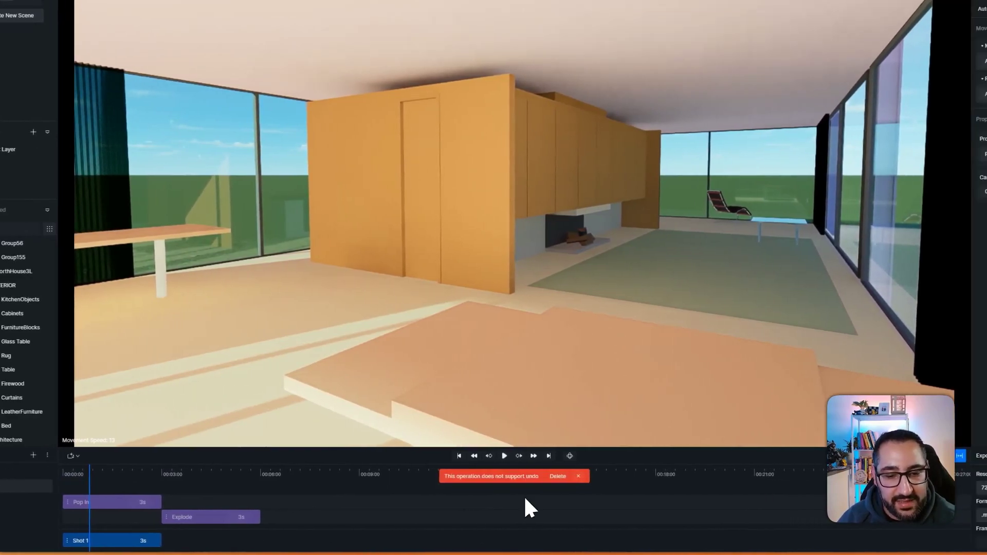
{"action": "left_click", "coordinate": [557, 476]}
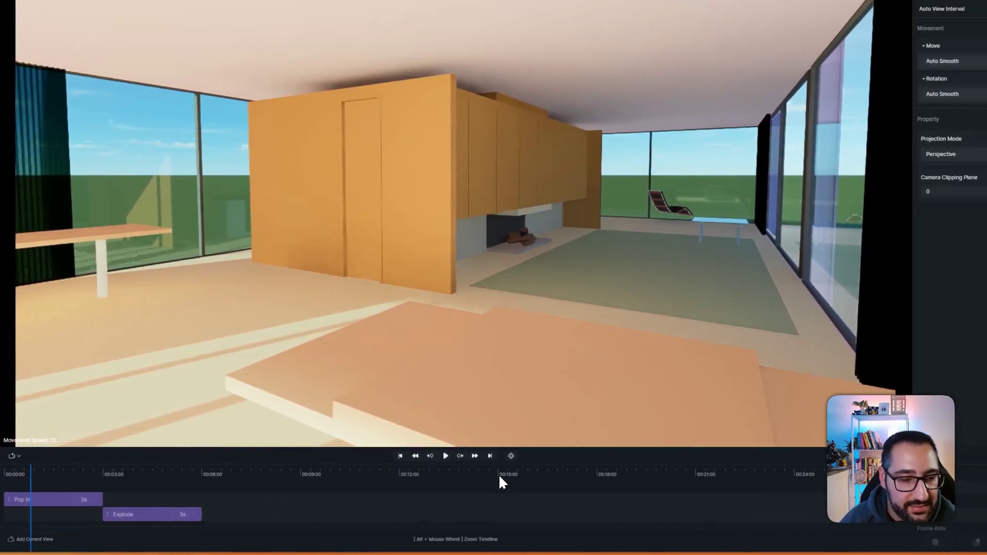
Step: Preview the Pop In and Explode animations of Clip 2 from outside the house
{"action": "left_click", "coordinate": [493, 458]}
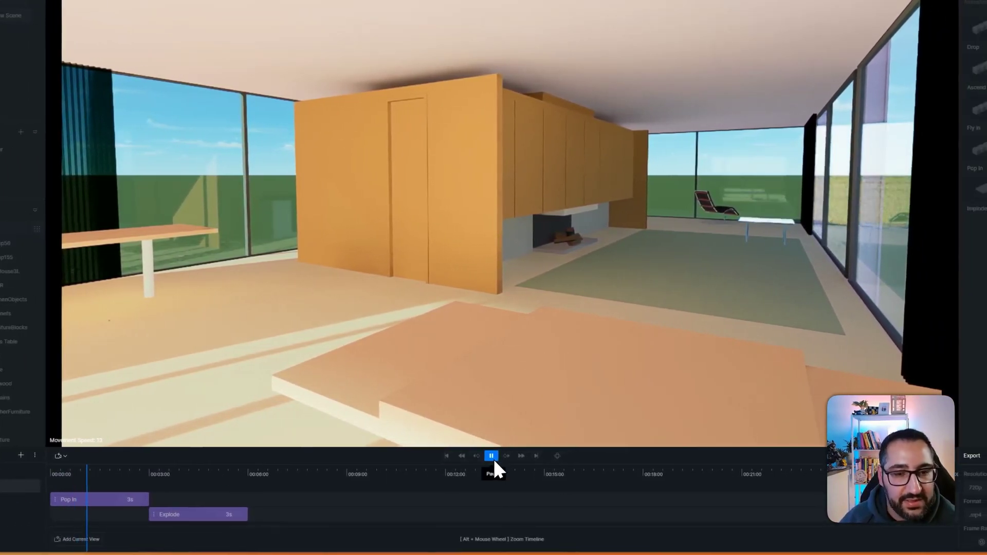
{"action": "left_click", "coordinate": [493, 459]}
{"action": "scroll", "coordinate": [520, 311], "scroll_direction": "down", "scroll_amount": 5}
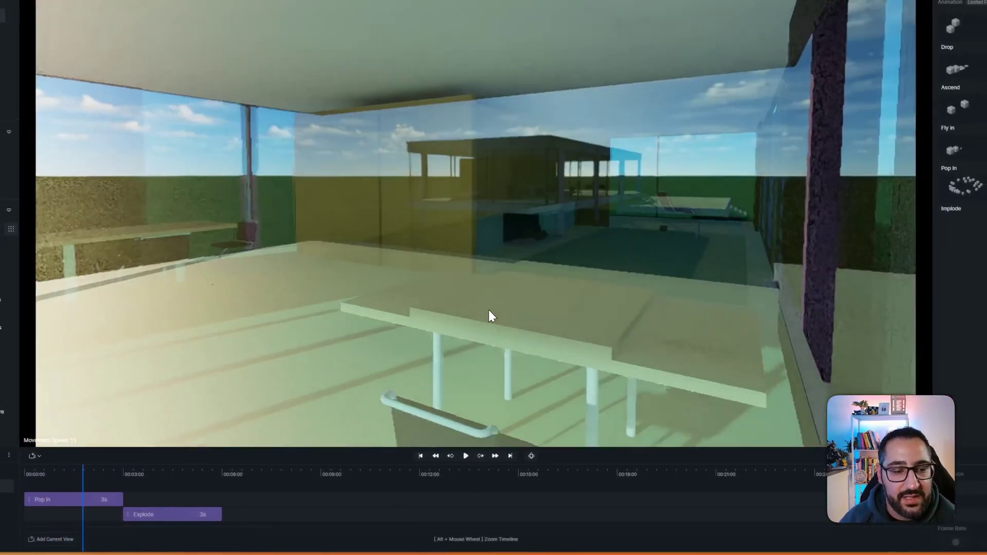
{"action": "scroll", "coordinate": [489, 310], "scroll_direction": "down", "scroll_amount": 5}
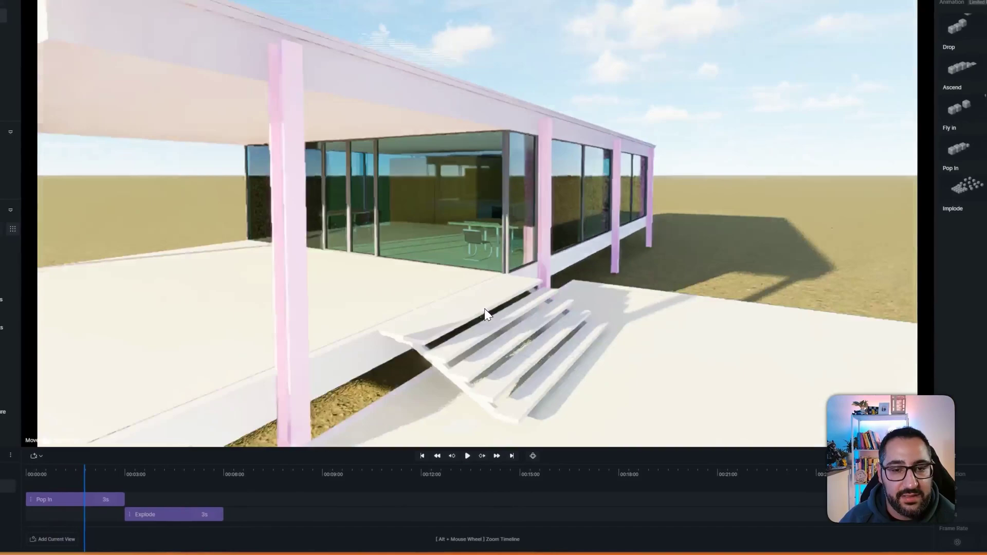
{"action": "left_click", "coordinate": [466, 457]}
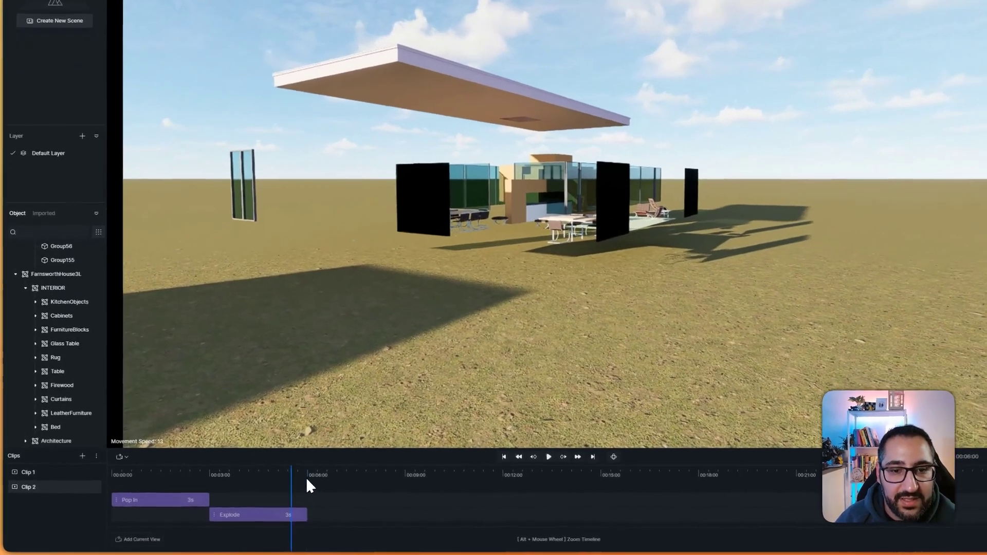
{"action": "left_click_drag", "start_coordinate": [271, 495], "coordinate": [116, 495]}
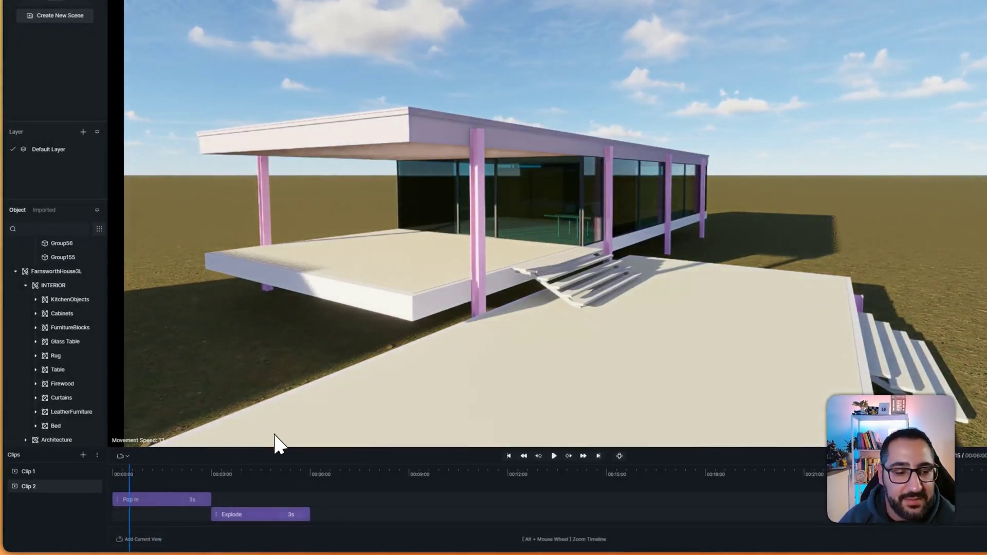
Step: Remove the Explode animation from Clip 2, keeping only the Pop In
{"action": "left_click", "coordinate": [180, 500]}
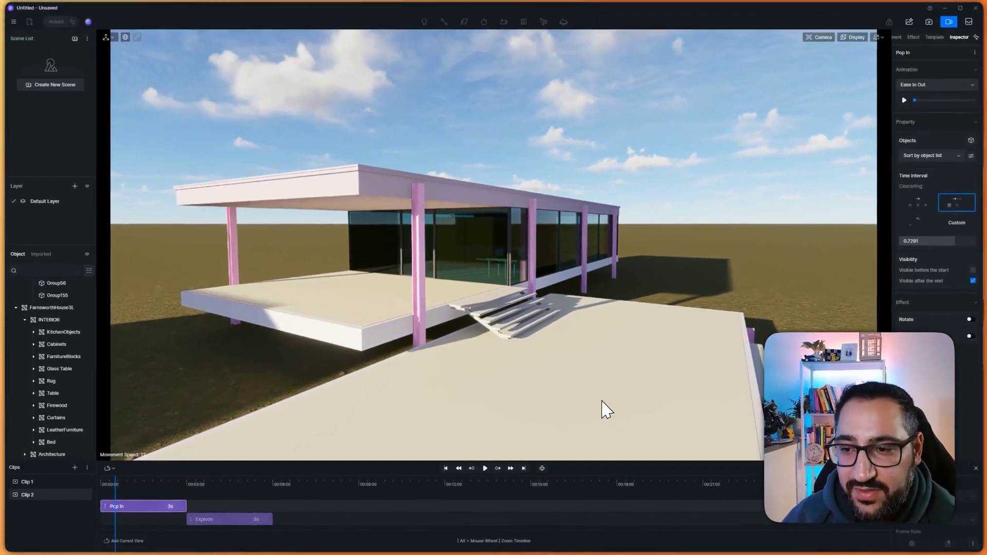
{"action": "left_click", "coordinate": [252, 518]}
{"action": "key", "text": "Delete"}
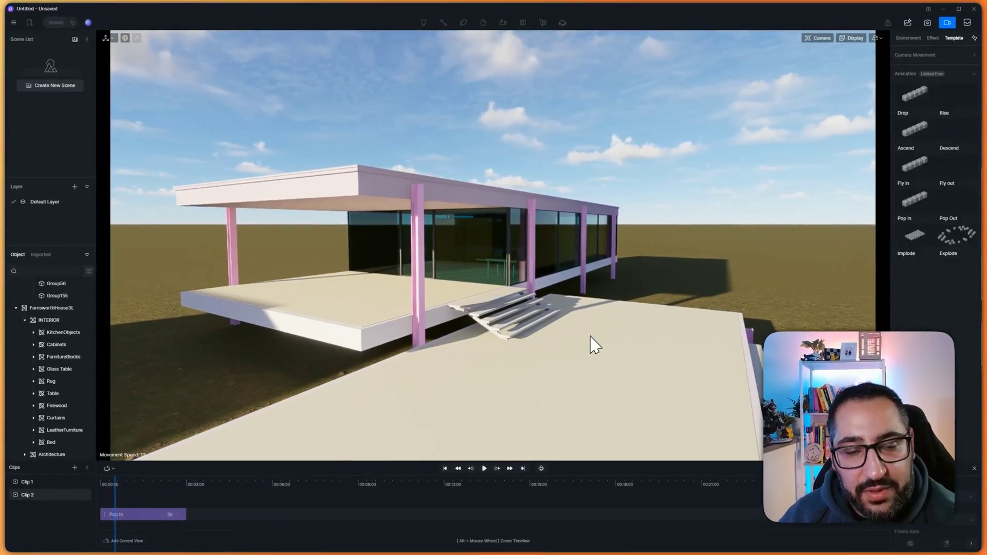
Step: Add a camera shot to Clip 2 from an elevated view looking down on the whole house
{"action": "right_click_drag", "start_coordinate": [569, 262], "coordinate": [435, 37]}
{"action": "right_click_drag", "start_coordinate": [477, 90], "coordinate": [522, 232]}
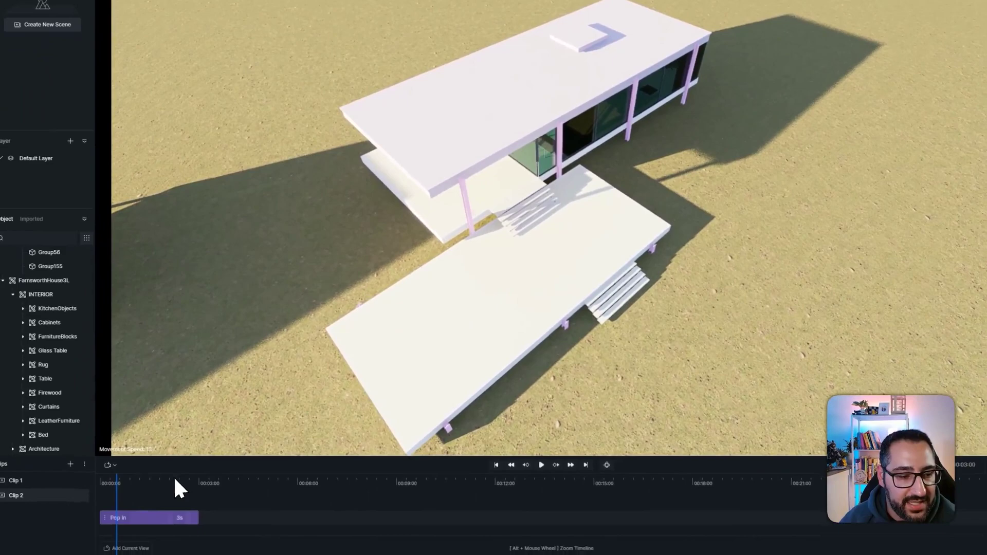
{"action": "left_click", "coordinate": [154, 544]}
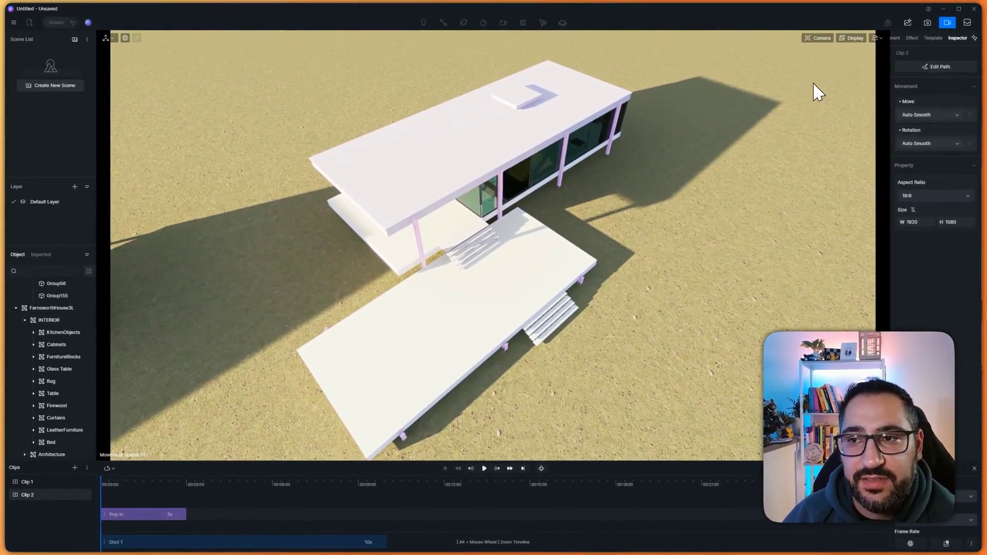
Step: Add a Drop animation to Clip 2 for the roof slab and the small raised cover on the roof
{"action": "left_click", "coordinate": [933, 38]}
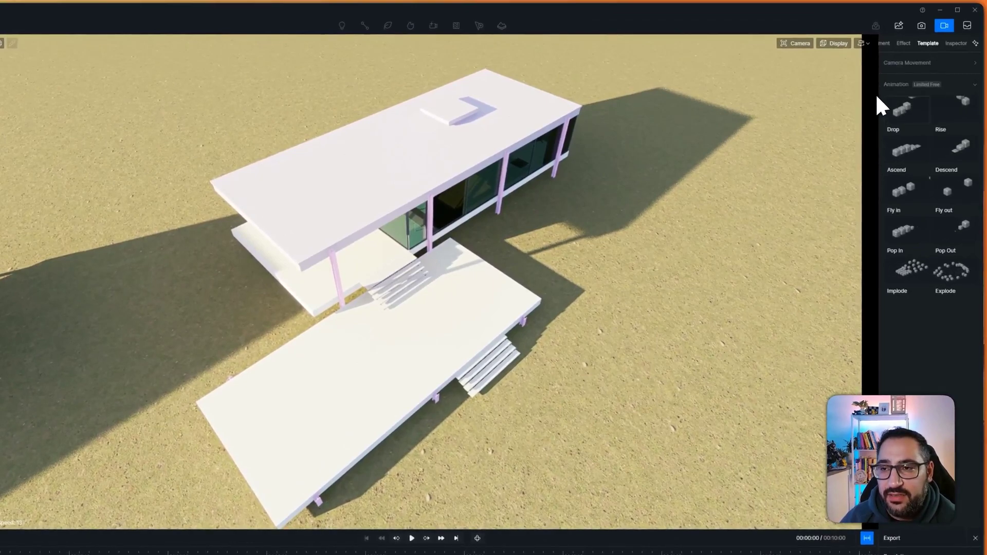
{"action": "left_click", "coordinate": [904, 109]}
{"action": "left_click", "coordinate": [463, 131]}
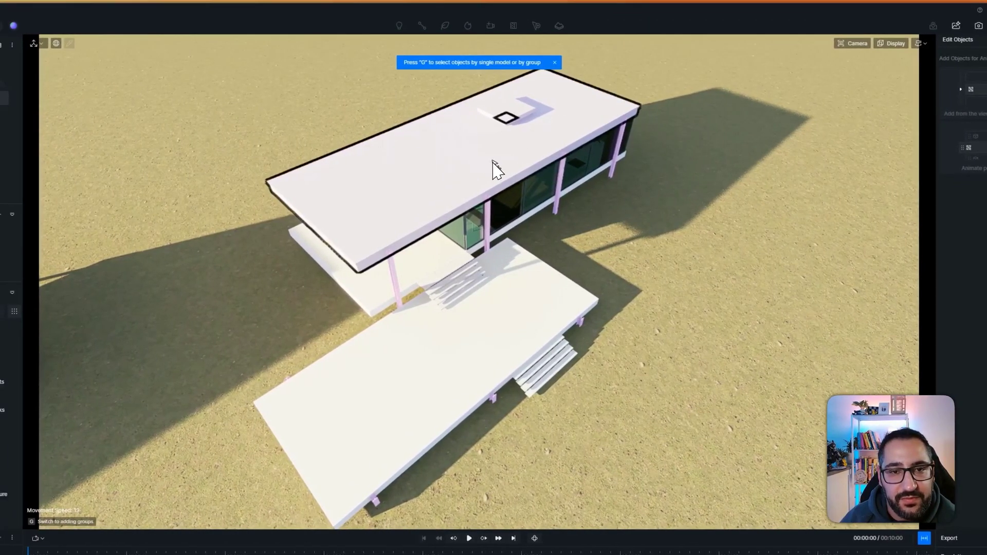
{"action": "left_click", "coordinate": [495, 120]}
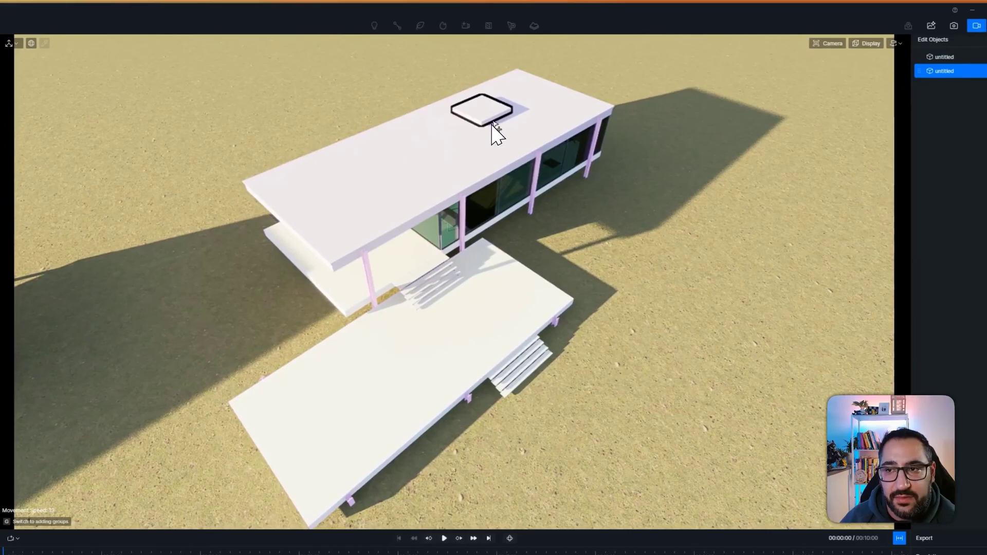
{"action": "left_click", "coordinate": [970, 40]}
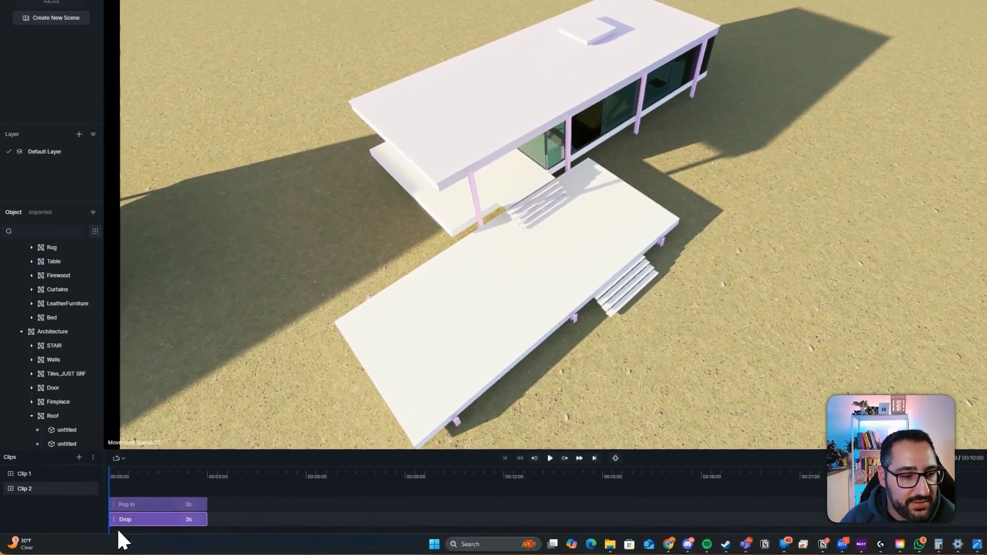
Step: Preview the roof's Drop animation and shift it to start at about 2.8 s, near the end of Pop In
{"action": "left_click", "coordinate": [550, 458]}
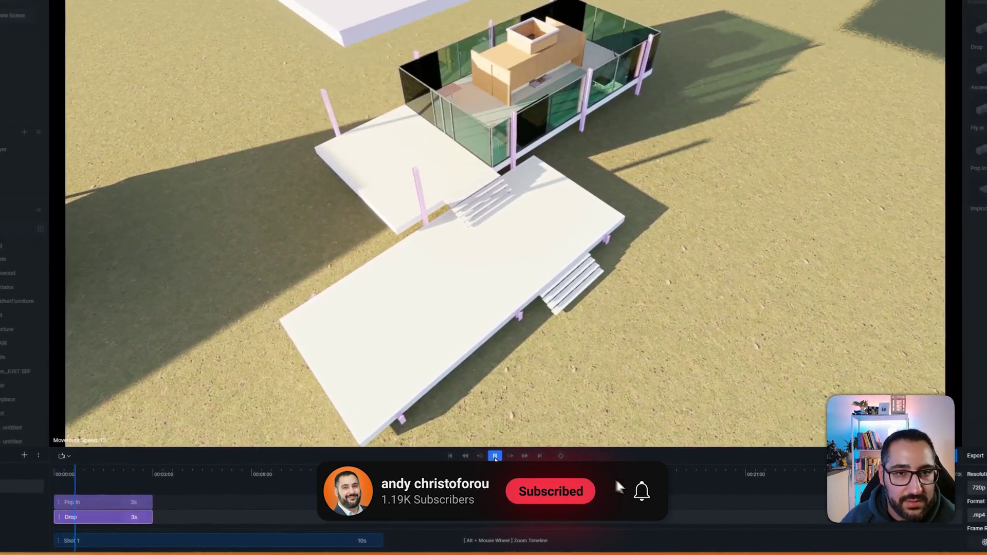
{"action": "left_click", "coordinate": [495, 457]}
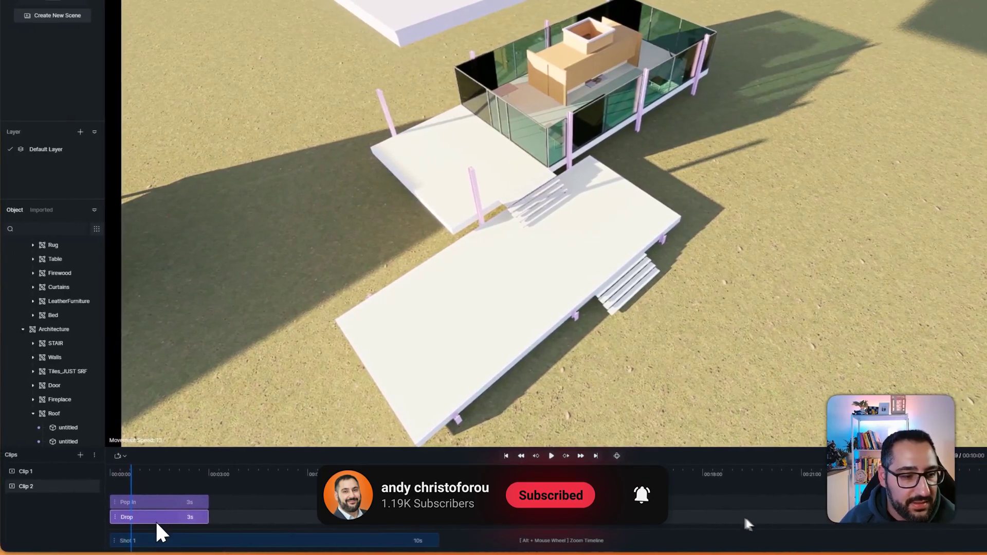
{"action": "left_click", "coordinate": [87, 518]}
{"action": "left_click_drag", "start_coordinate": [150, 503], "coordinate": [249, 521]}
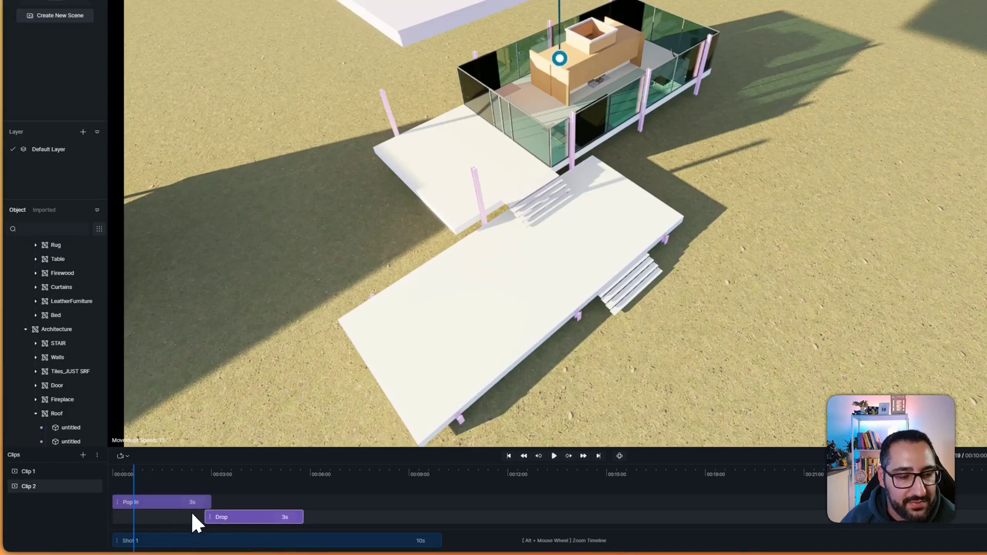
{"action": "left_click_drag", "start_coordinate": [134, 488], "coordinate": [113, 486]}
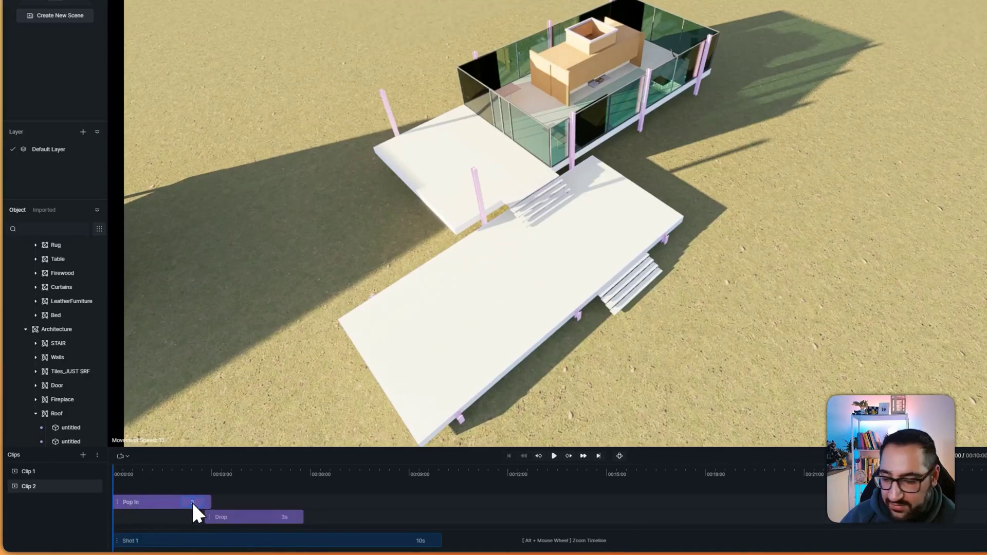
Step: Set the Pop In and Drop durations to 5 s each, with Drop starting at about 4.6 s, and preview the clip
{"action": "type", "text": "5"}
{"action": "key", "text": "Return"}
{"action": "left_click", "coordinate": [275, 520]}
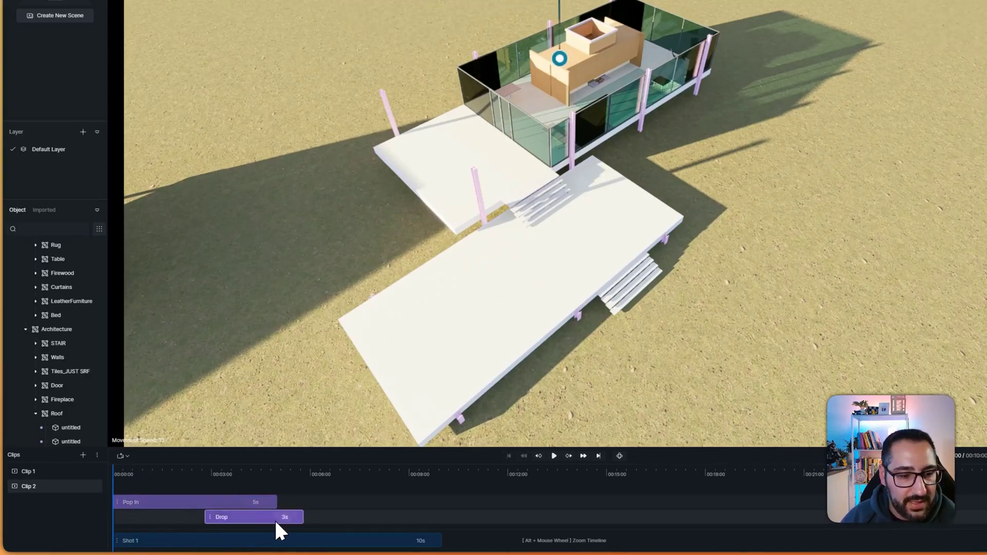
{"action": "left_click_drag", "start_coordinate": [276, 520], "coordinate": [311, 520]}
{"action": "type", "text": "5"}
{"action": "key", "text": "Return"}
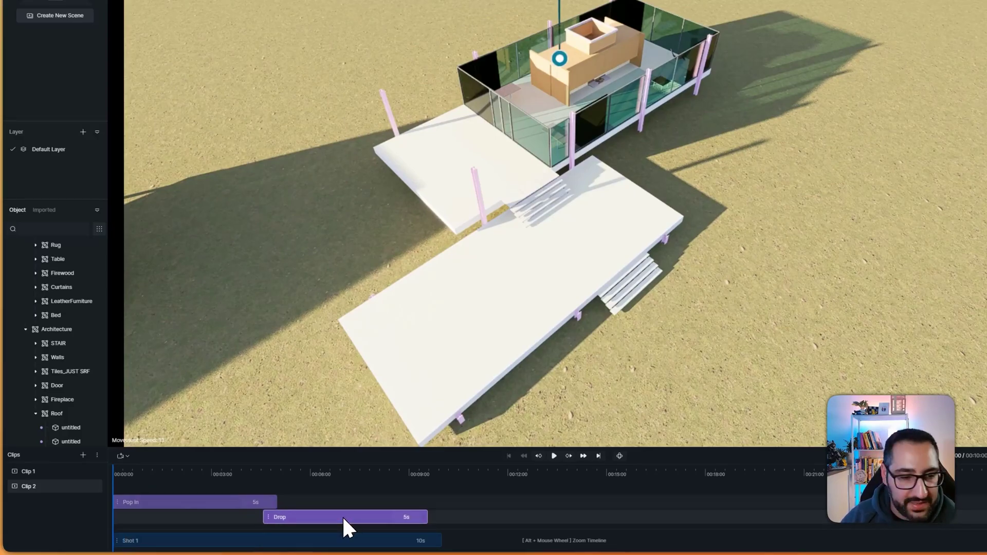
{"action": "left_click", "coordinate": [555, 456]}
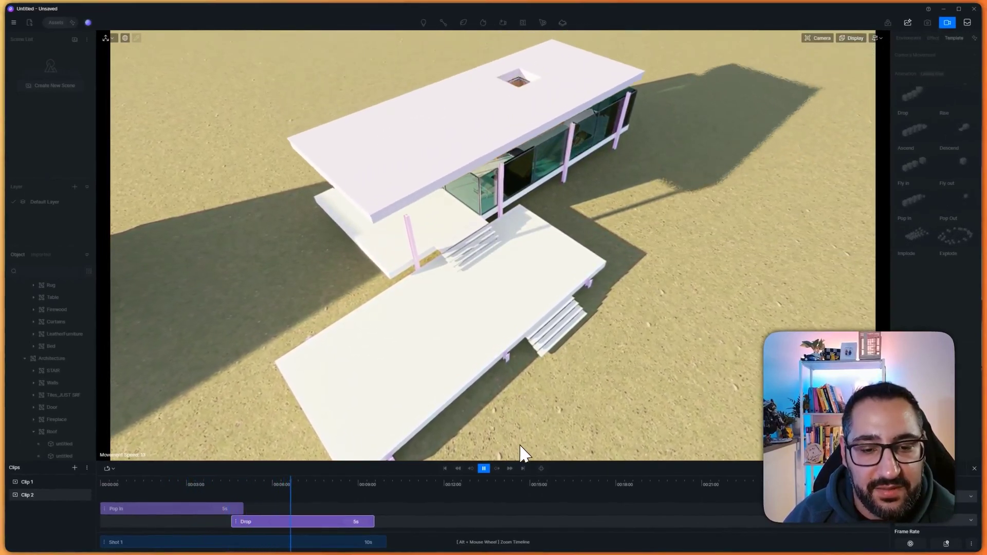
{"action": "left_click", "coordinate": [484, 468]}
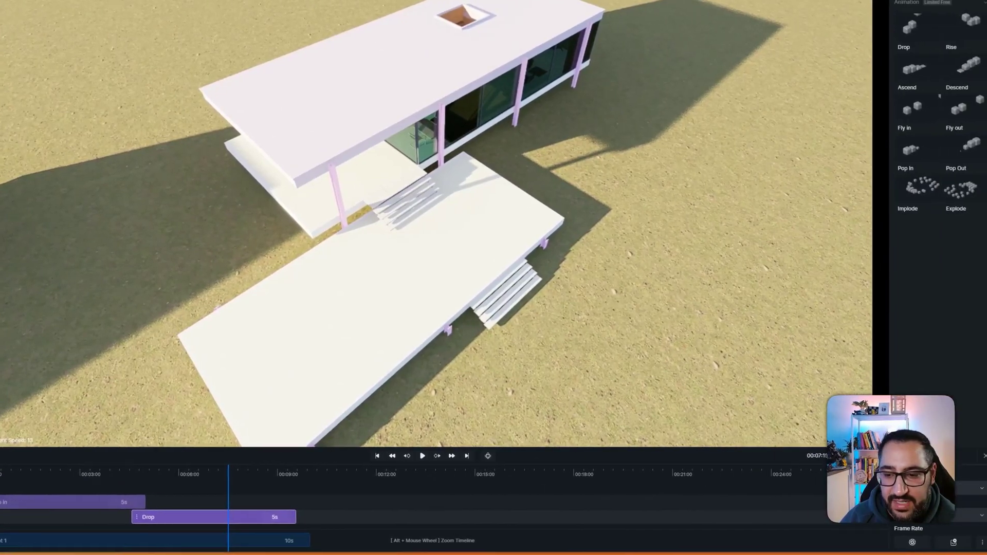
Step: Set the focal length of Shot 1's first view to 100 mm
{"action": "left_click", "coordinate": [955, 456]}
{"action": "left_click", "coordinate": [137, 521]}
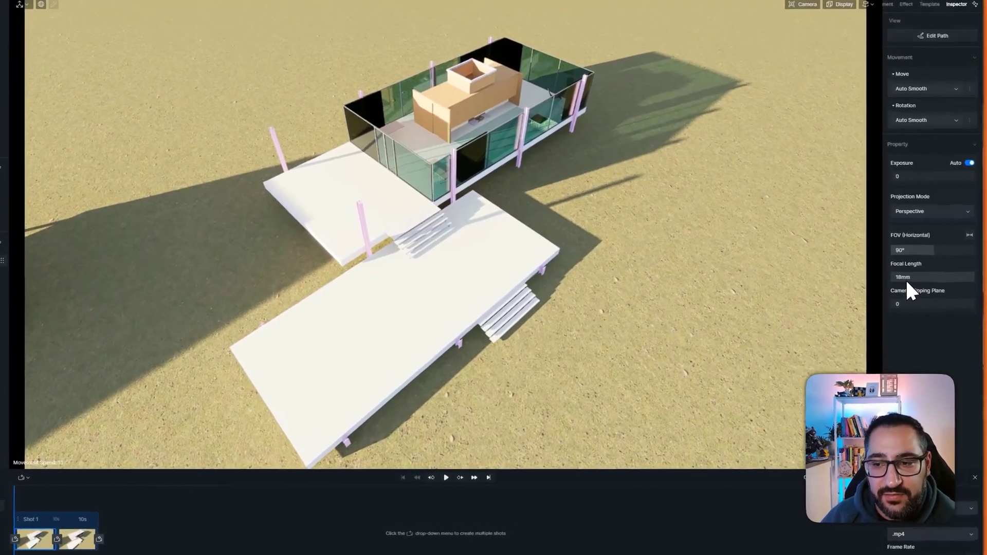
{"action": "left_click_drag", "start_coordinate": [912, 287], "coordinate": [929, 287]}
{"action": "left_click", "coordinate": [924, 279]}
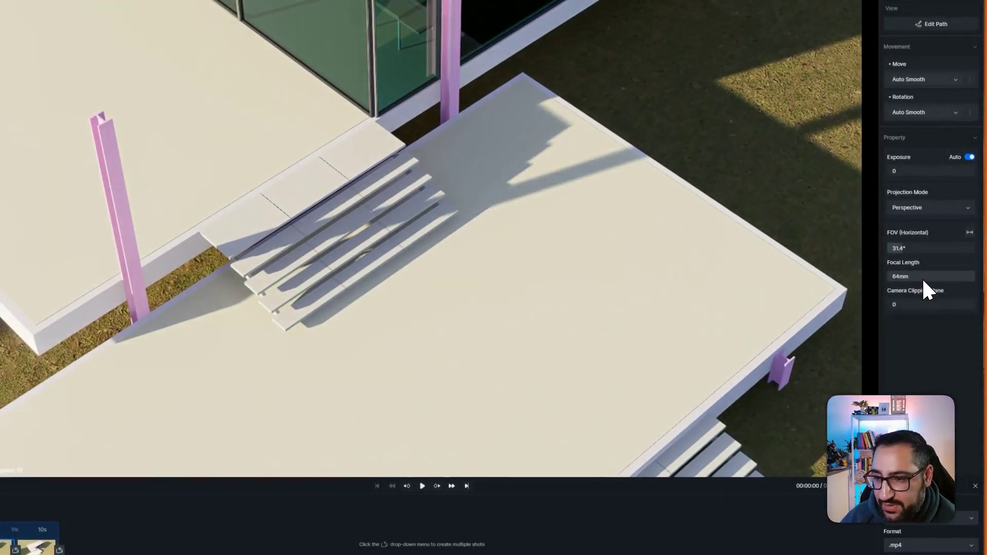
{"action": "type", "text": "45"}
{"action": "key", "text": "Return"}
{"action": "type", "text": "100"}
{"action": "key", "text": "Return"}
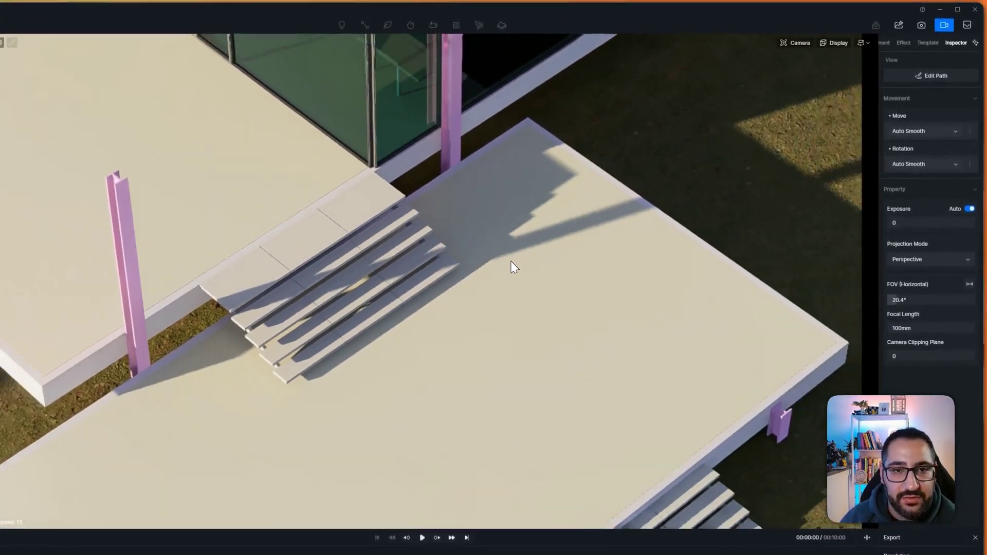
Step: Pull the camera back until the whole house and its terraces are framed for Shot 1's first view
{"action": "scroll", "coordinate": [513, 267], "scroll_direction": "down", "scroll_amount": 10}
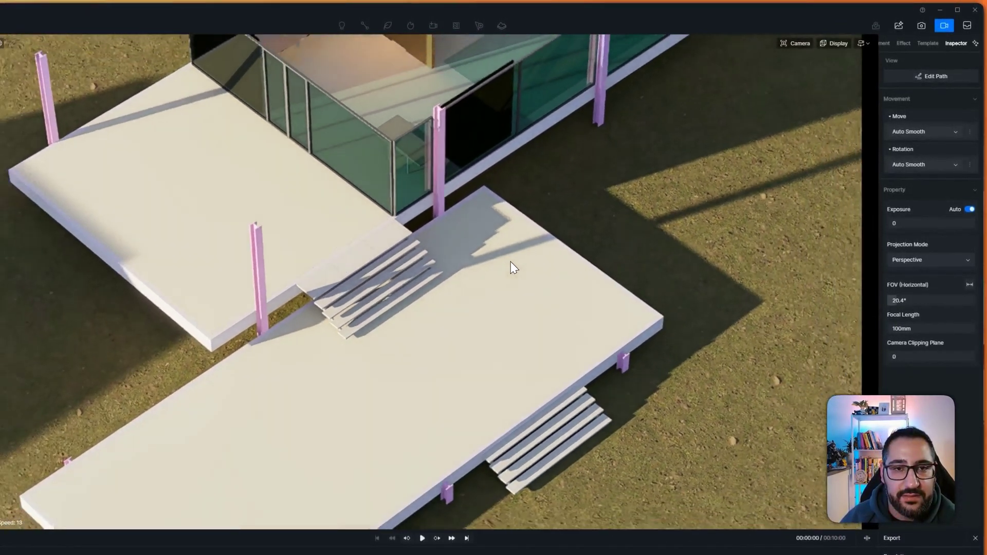
{"action": "scroll", "coordinate": [513, 267], "scroll_direction": "down", "scroll_amount": 8}
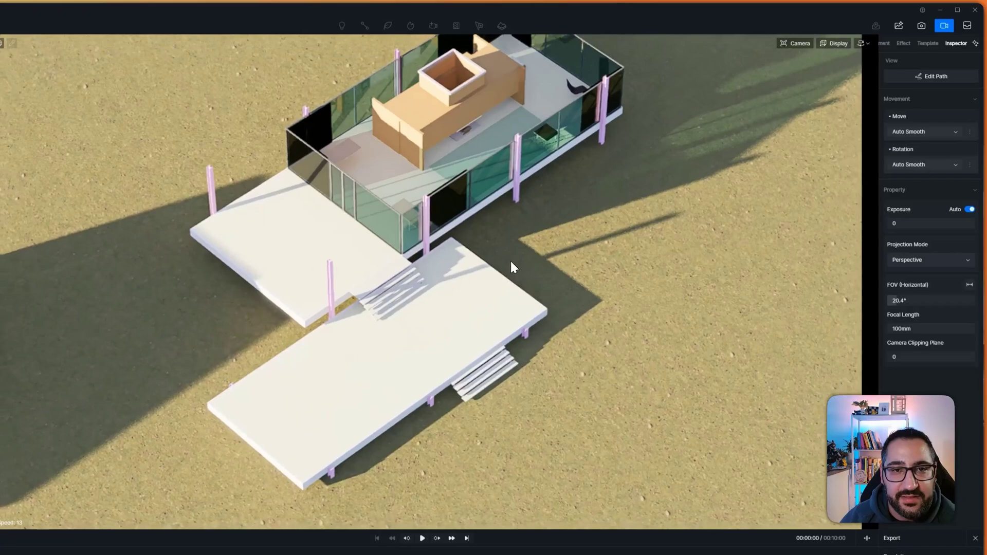
{"action": "scroll", "coordinate": [515, 257], "scroll_direction": "down", "scroll_amount": 8}
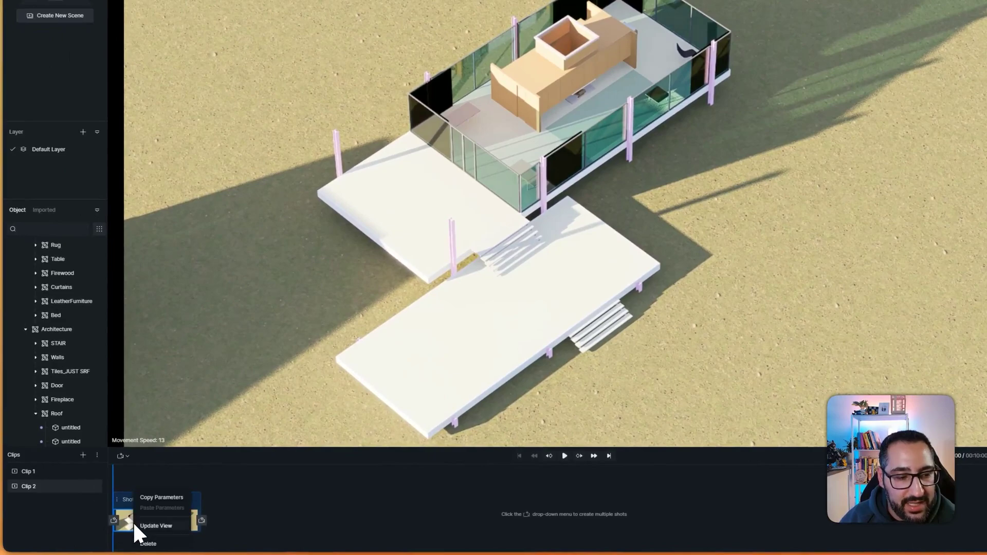
Step: Set Shot 1's second view to a 100 mm focal length and pull the camera back to frame the whole roof
{"action": "right_click", "coordinate": [178, 522]}
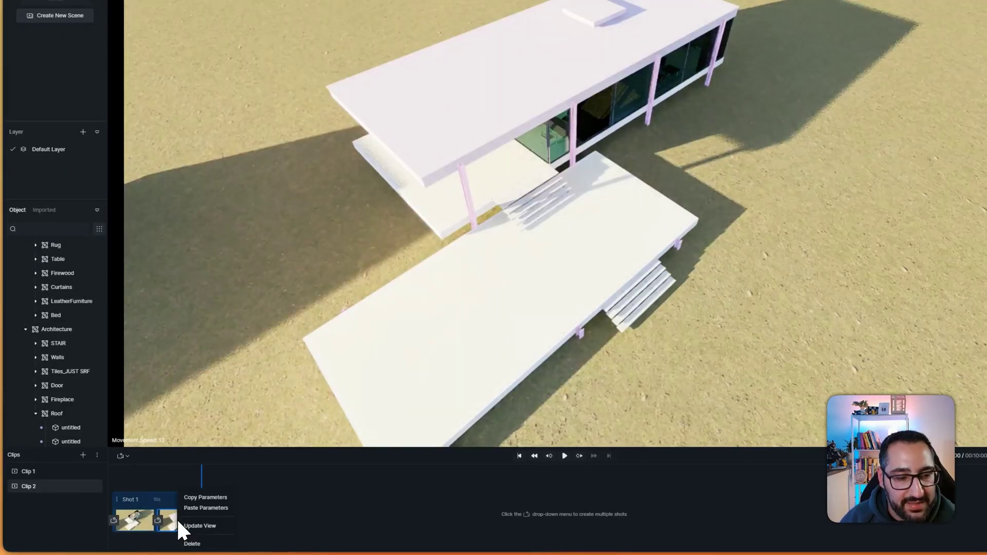
{"action": "left_click", "coordinate": [925, 276]}
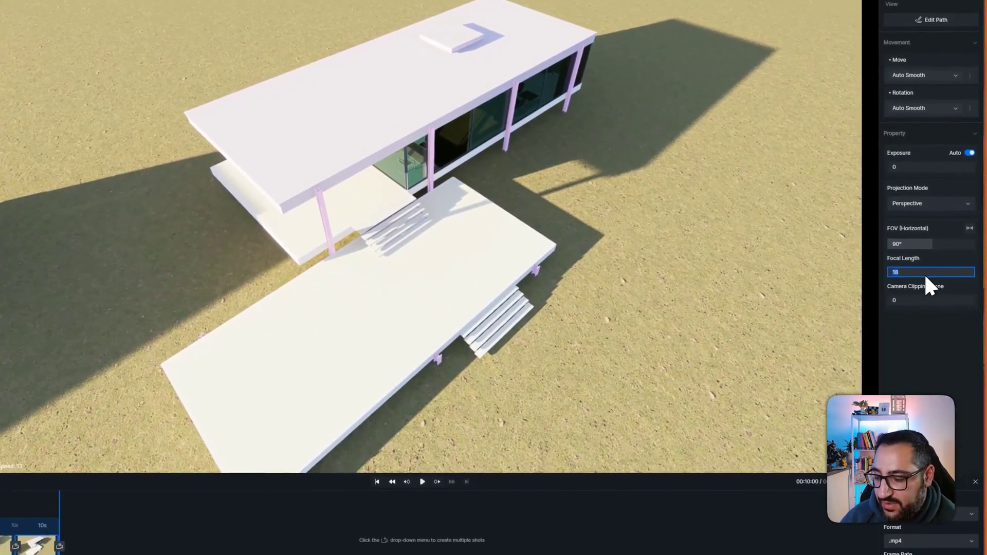
{"action": "type", "text": "100"}
{"action": "key", "text": "Return"}
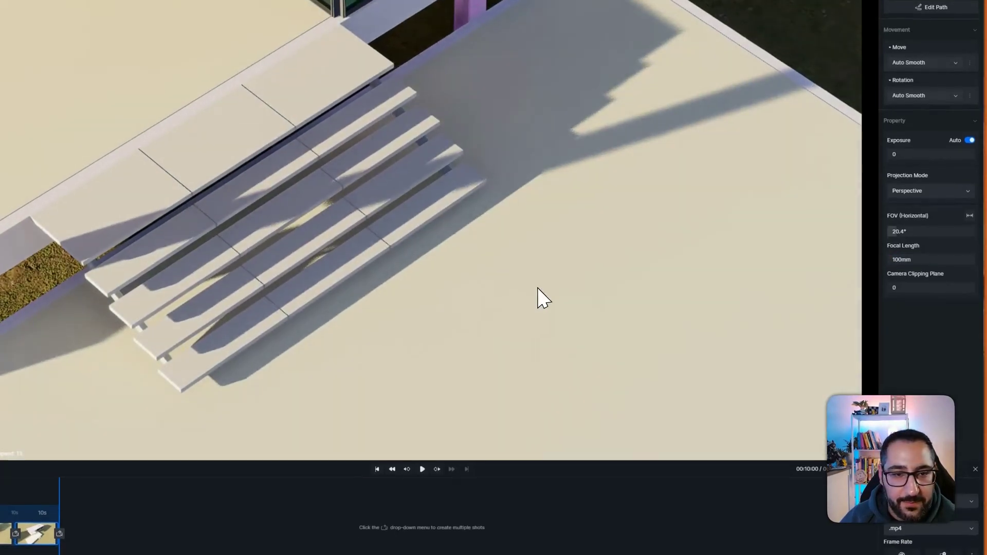
{"action": "key", "text": "s"}
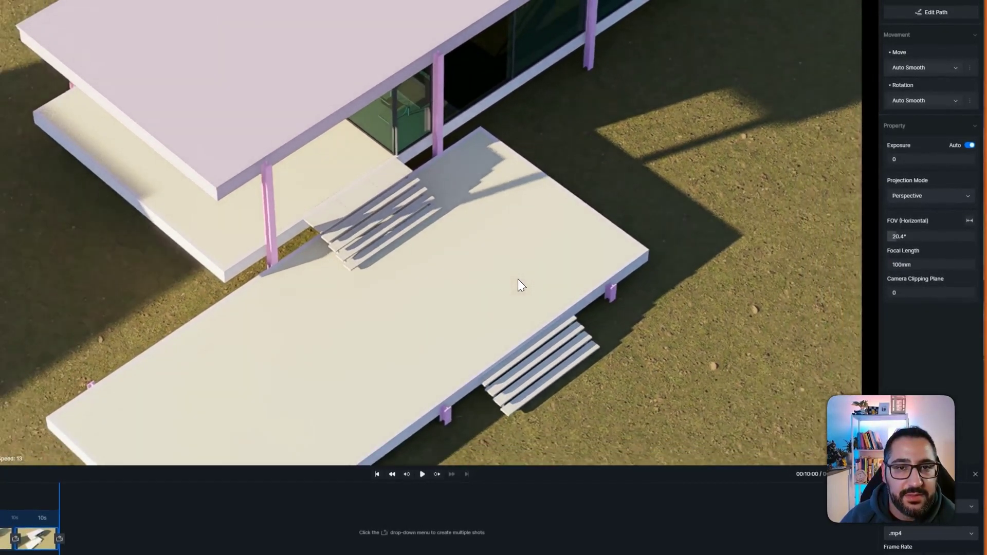
{"action": "scroll", "coordinate": [517, 279], "scroll_direction": "down", "scroll_amount": 10}
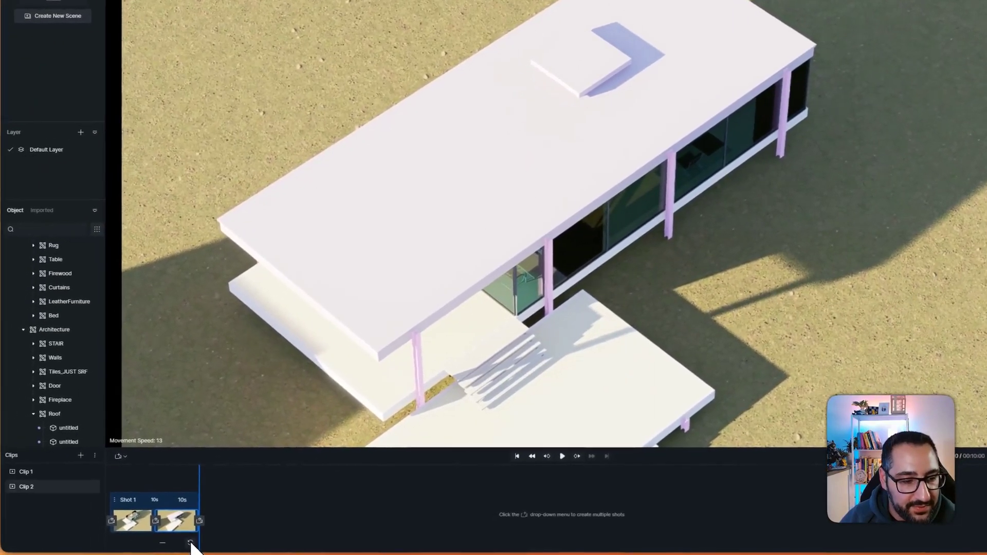
Step: Adjust the roof's Drop animation distance, replaying Clip 2 from the start to check the motion
{"action": "left_click_drag", "start_coordinate": [201, 473], "coordinate": [107, 488]}
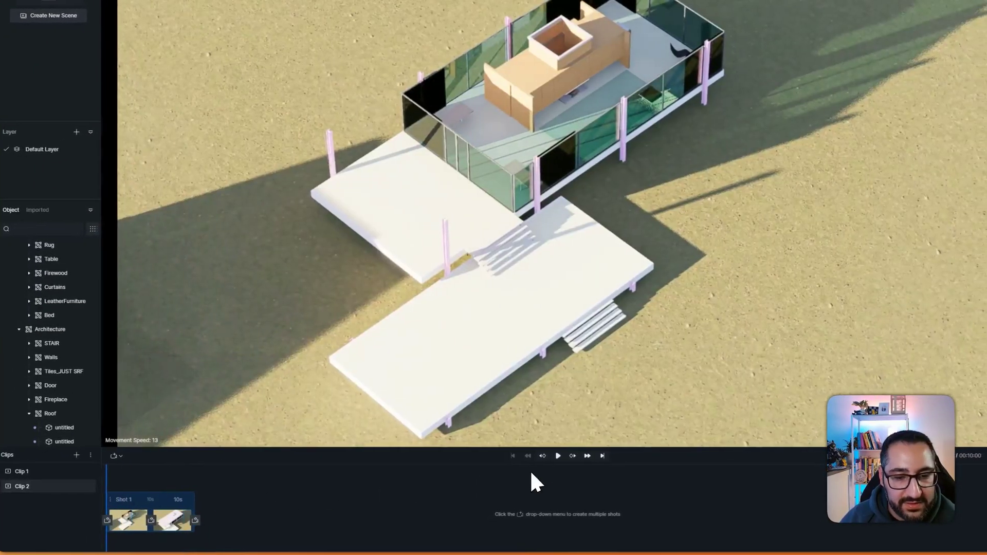
{"action": "left_click", "coordinate": [564, 457]}
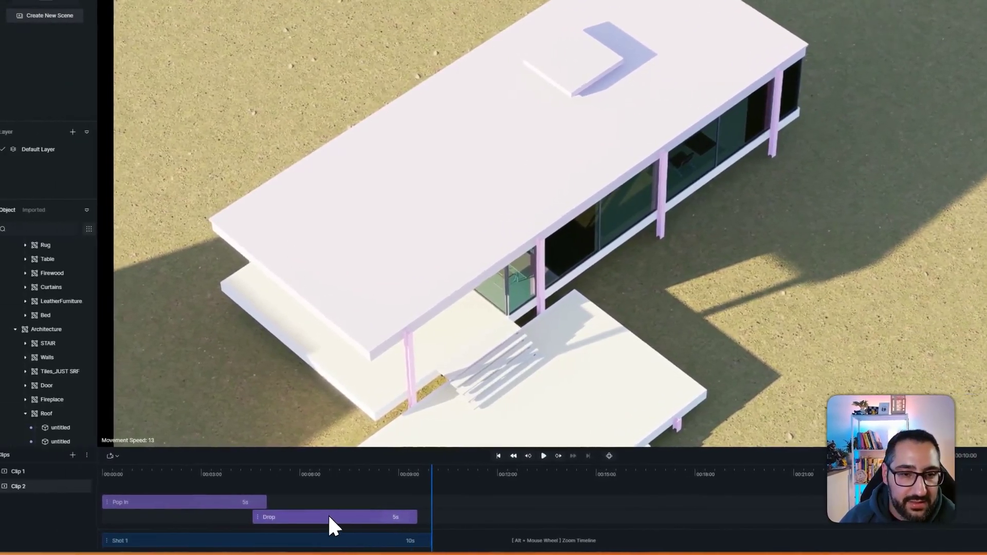
{"action": "left_click", "coordinate": [335, 517]}
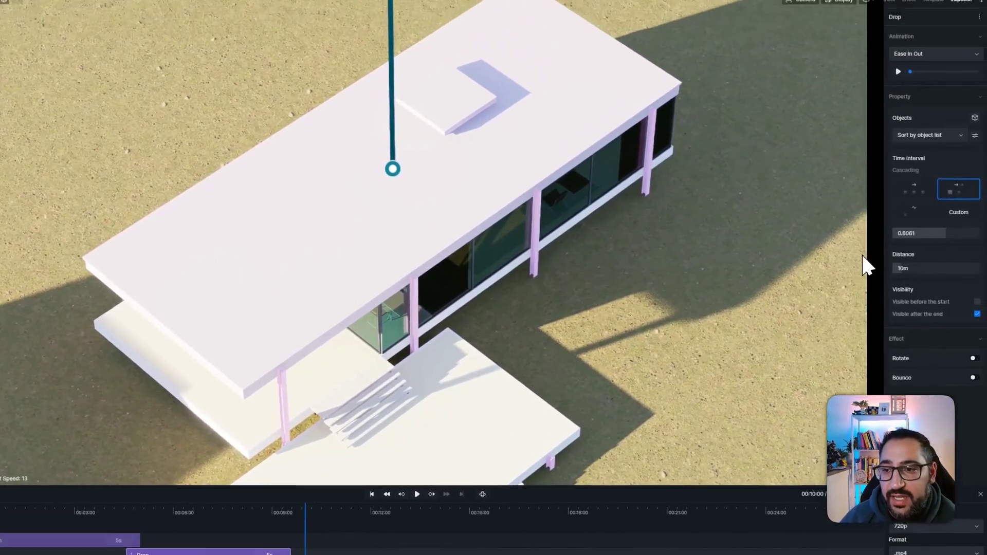
{"action": "left_click_drag", "start_coordinate": [884, 292], "coordinate": [917, 292]}
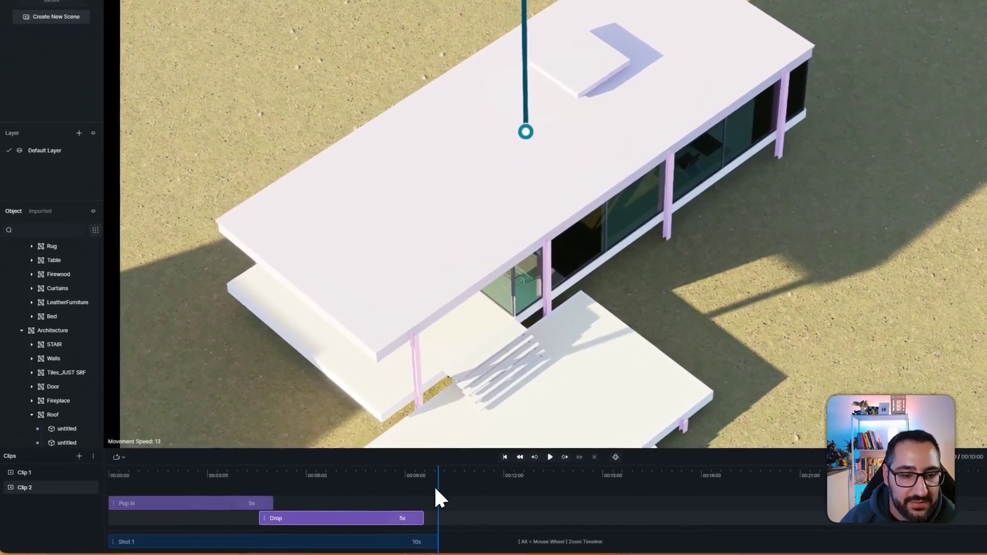
{"action": "left_click_drag", "start_coordinate": [300, 520], "coordinate": [134, 543]}
{"action": "left_click", "coordinate": [554, 457]}
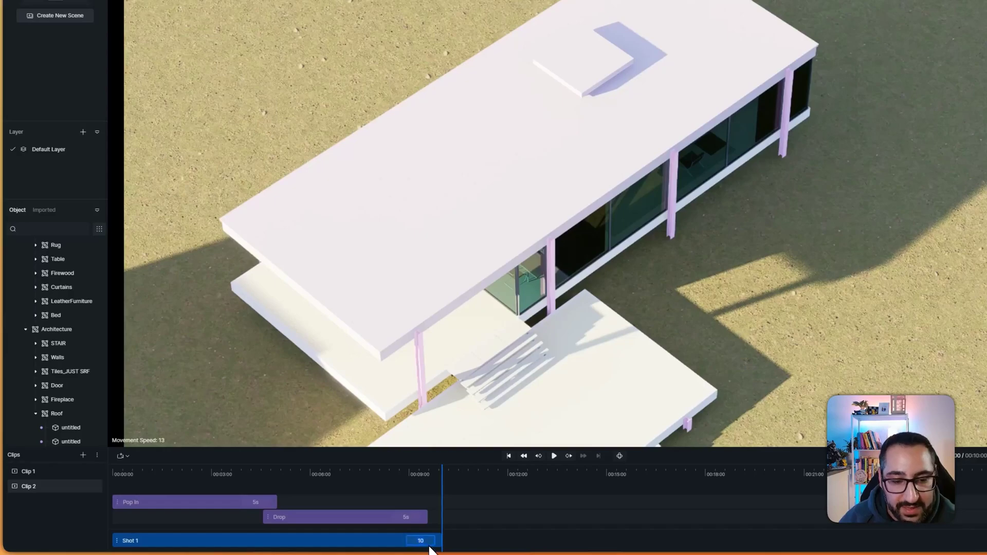
Step: Shorten Shot 1 to 5 s and play Clip 2 from the start
{"action": "key", "text": "Return"}
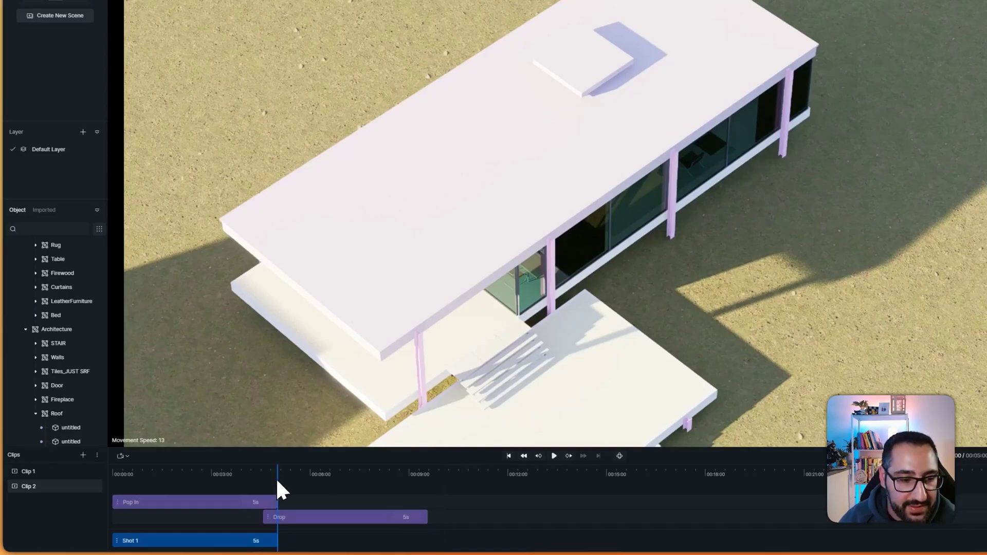
{"action": "left_click_drag", "start_coordinate": [277, 480], "coordinate": [77, 485]}
{"action": "left_click", "coordinate": [554, 456]}
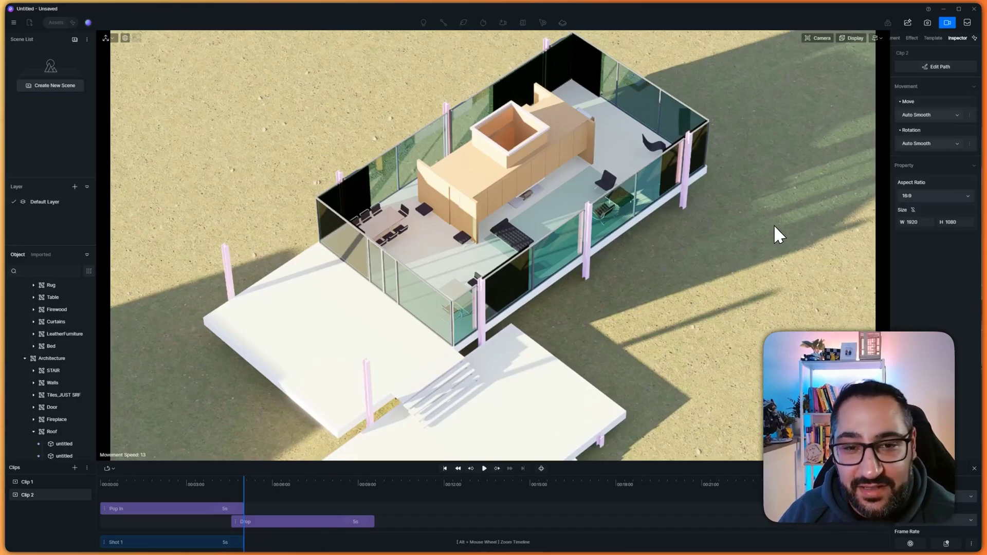
Step: Look through the house's INTERIOR and Architecture groups in the object list
{"action": "scroll", "coordinate": [65, 400], "scroll_direction": "up", "scroll_amount": 3}
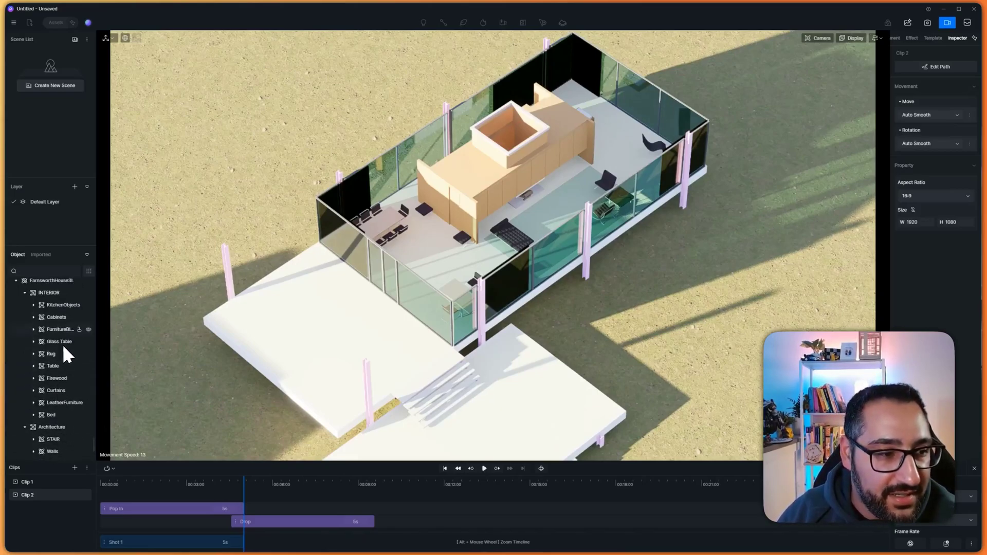
{"action": "scroll", "coordinate": [56, 366], "scroll_direction": "up", "scroll_amount": 5}
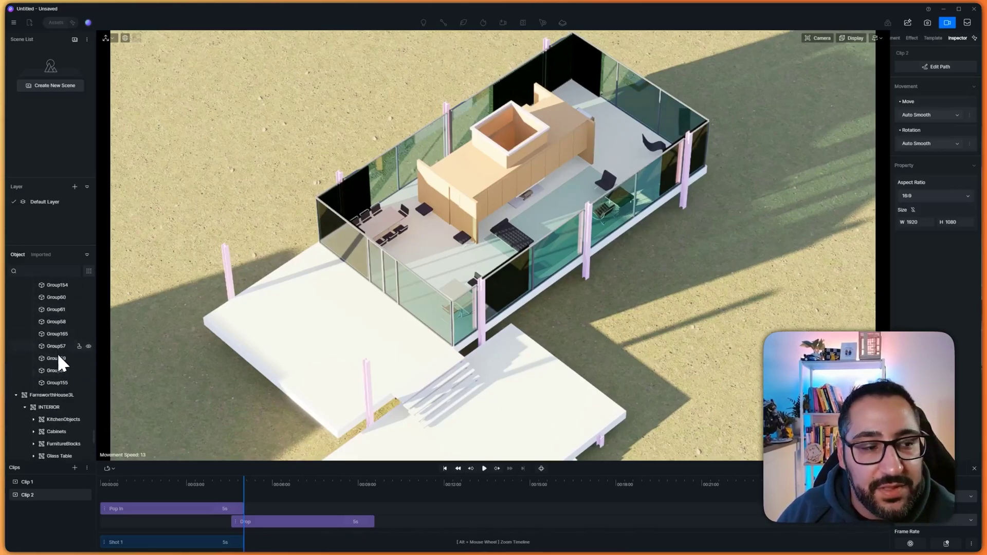
{"action": "scroll", "coordinate": [57, 353], "scroll_direction": "up", "scroll_amount": 3}
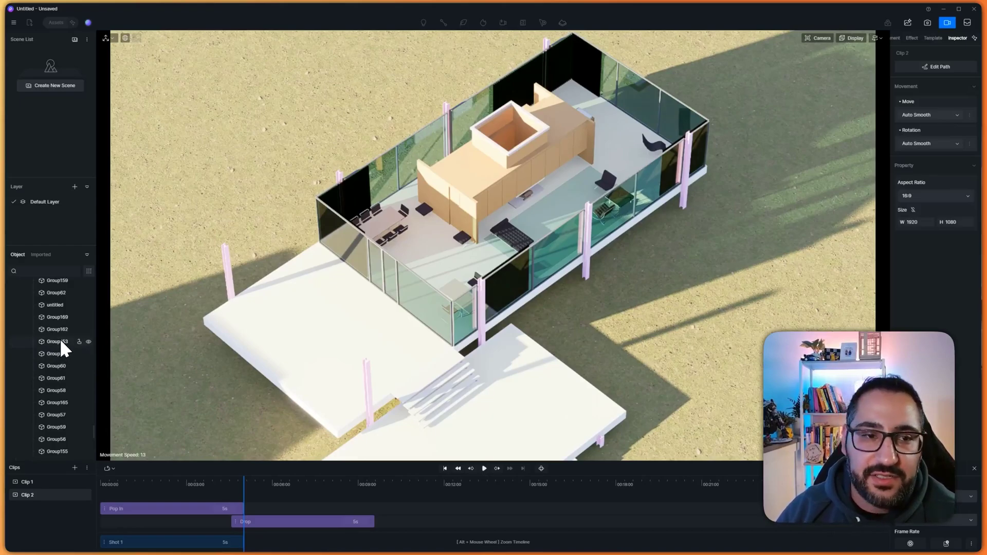
{"action": "scroll", "coordinate": [60, 350], "scroll_direction": "down", "scroll_amount": 6}
{"action": "scroll", "coordinate": [61, 366], "scroll_direction": "down", "scroll_amount": 3}
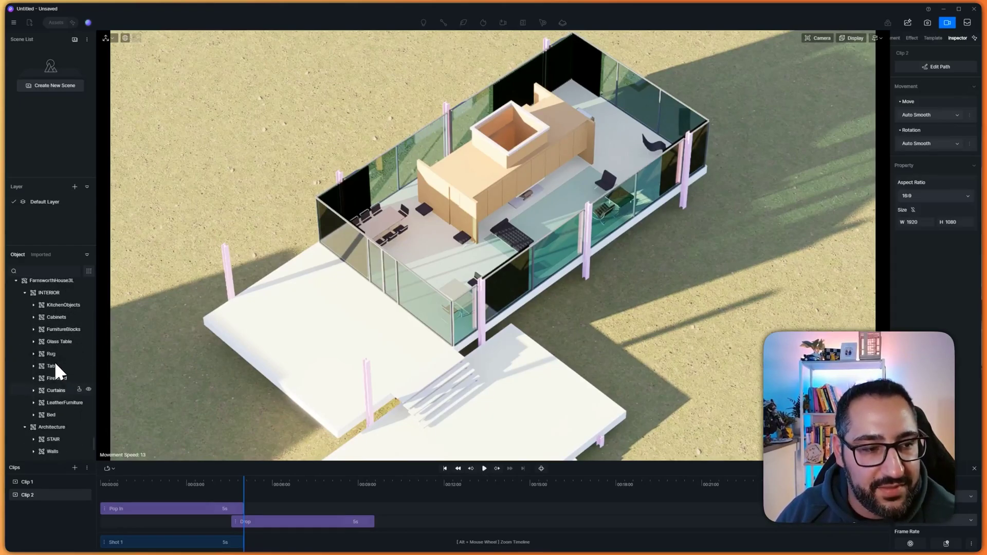
{"action": "scroll", "coordinate": [50, 406], "scroll_direction": "down", "scroll_amount": 2}
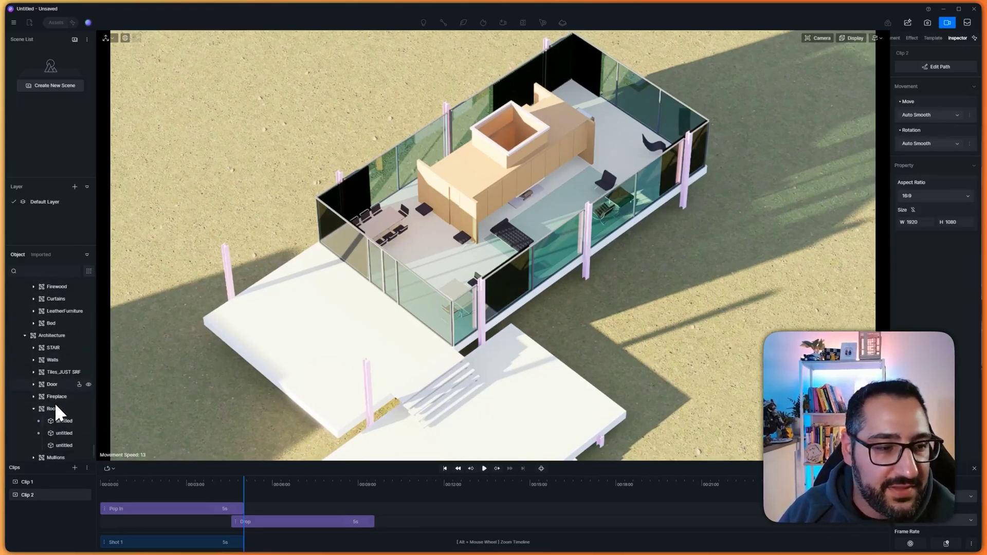
Step: Widen the camera view to make room and import FarnsworthHouse.3dm, placing it behind the two existing houses
{"action": "scroll", "coordinate": [57, 407], "scroll_direction": "down", "scroll_amount": 2}
{"action": "scroll", "coordinate": [58, 406], "scroll_direction": "up", "scroll_amount": 5}
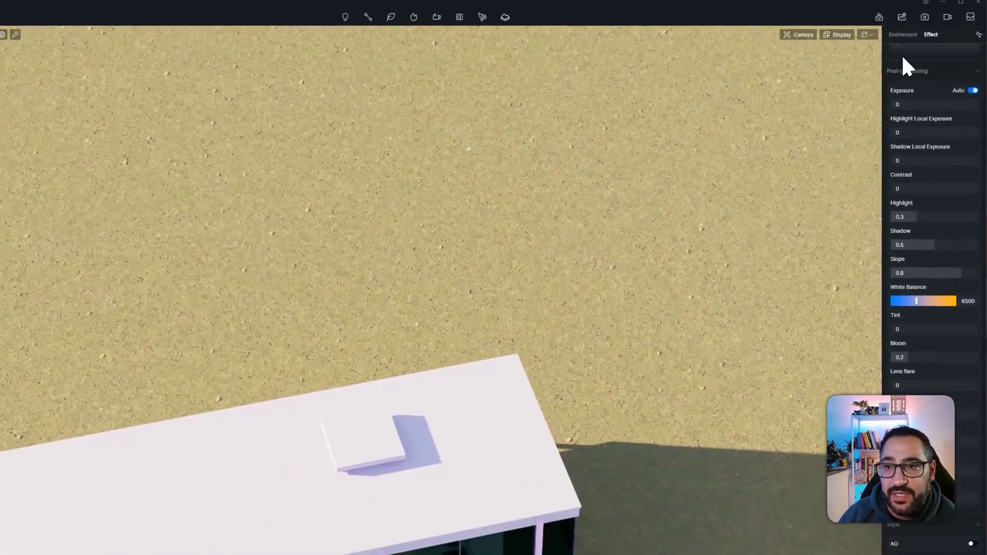
{"action": "left_click", "coordinate": [796, 43]}
{"action": "left_click_drag", "start_coordinate": [800, 123], "coordinate": [791, 121]}
{"action": "middle_click_drag", "start_coordinate": [487, 327], "coordinate": [482, 279]}
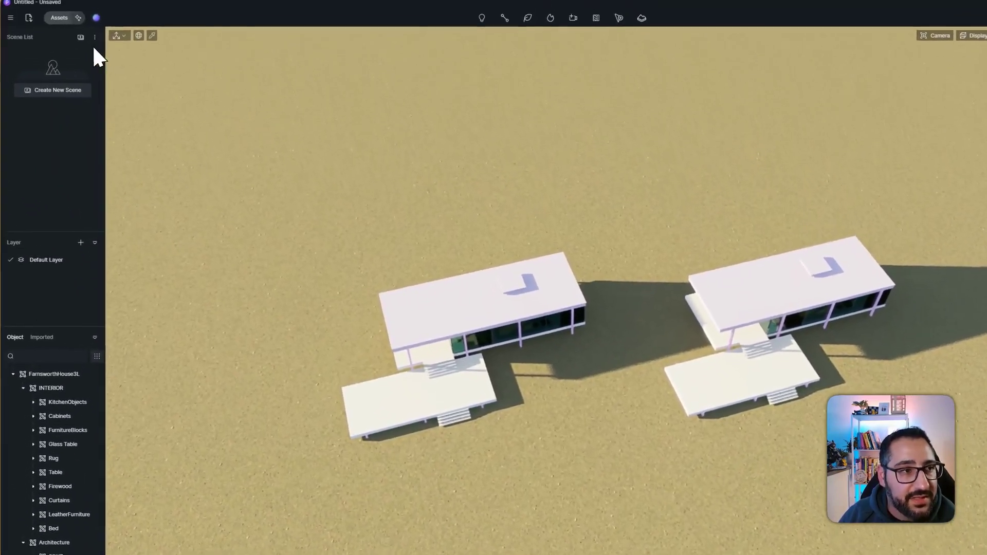
{"action": "left_click", "coordinate": [30, 25]}
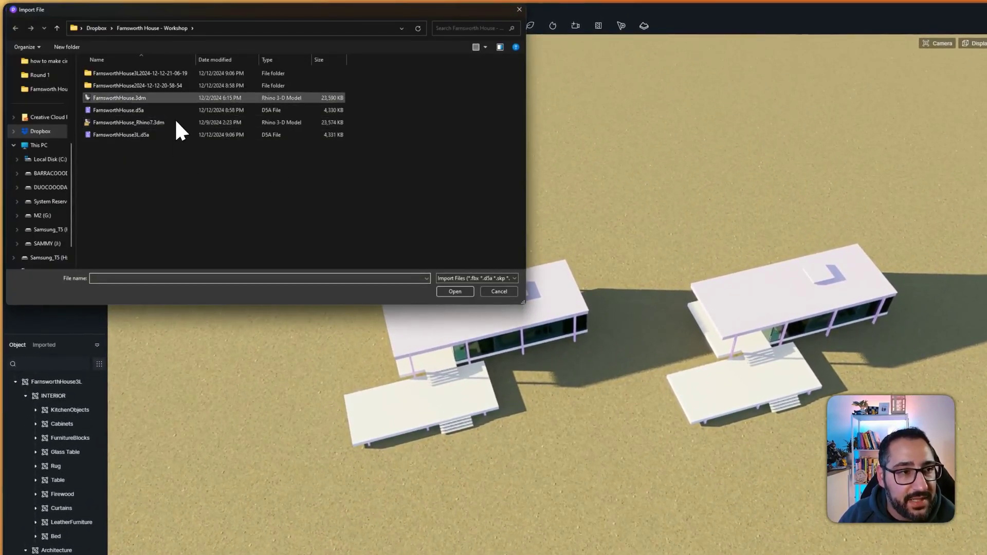
{"action": "left_click", "coordinate": [190, 99]}
{"action": "double_click", "coordinate": [190, 100]}
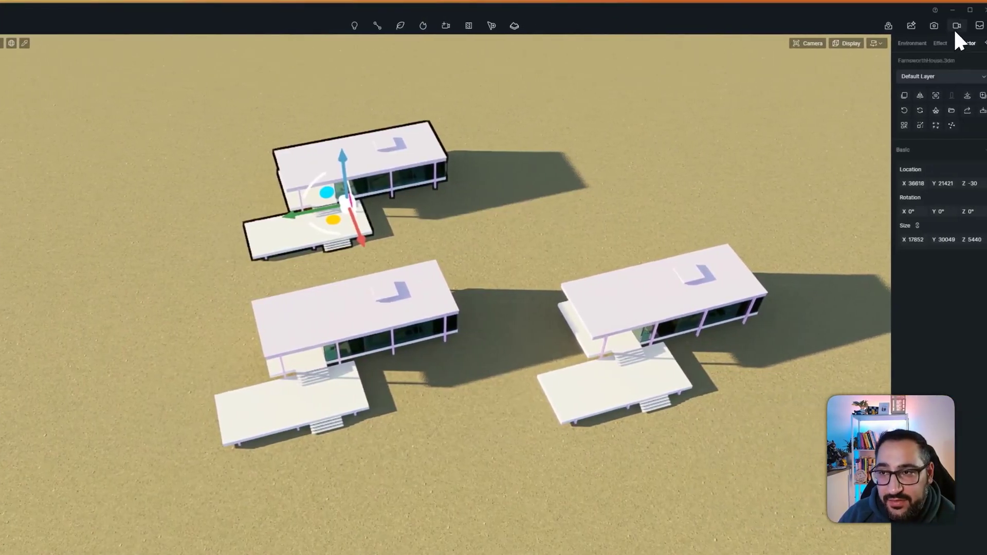
Step: Create Clip 3 and apply the Drop animation template to the newly imported FarnsworthHouse.3dm model
{"action": "left_click", "coordinate": [946, 28]}
{"action": "left_click", "coordinate": [61, 507]}
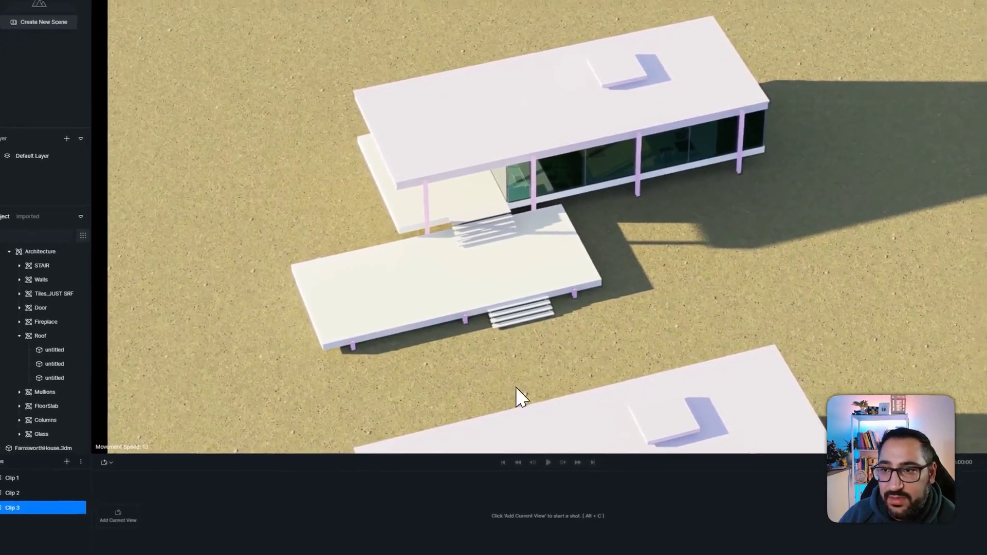
{"action": "left_click", "coordinate": [944, 33]}
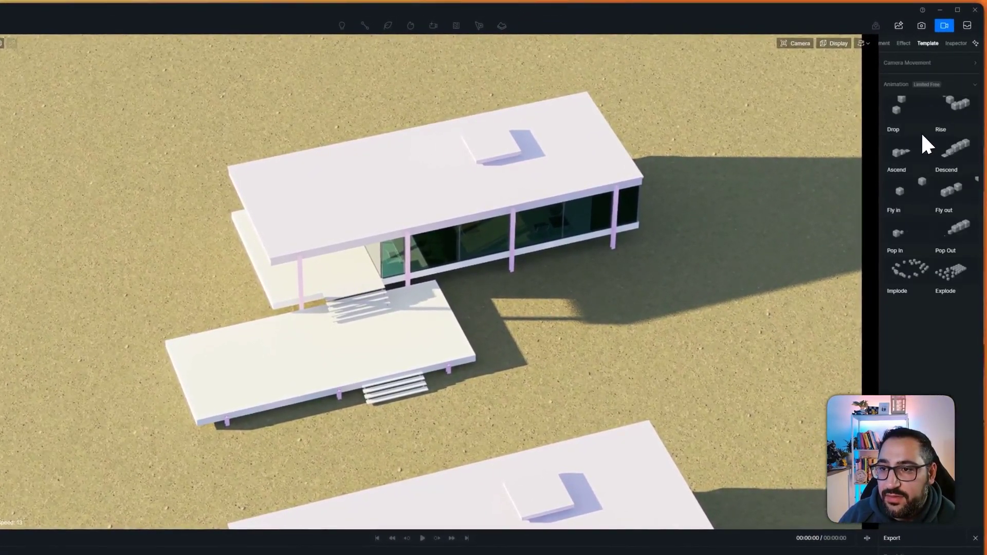
{"action": "left_click", "coordinate": [935, 125]}
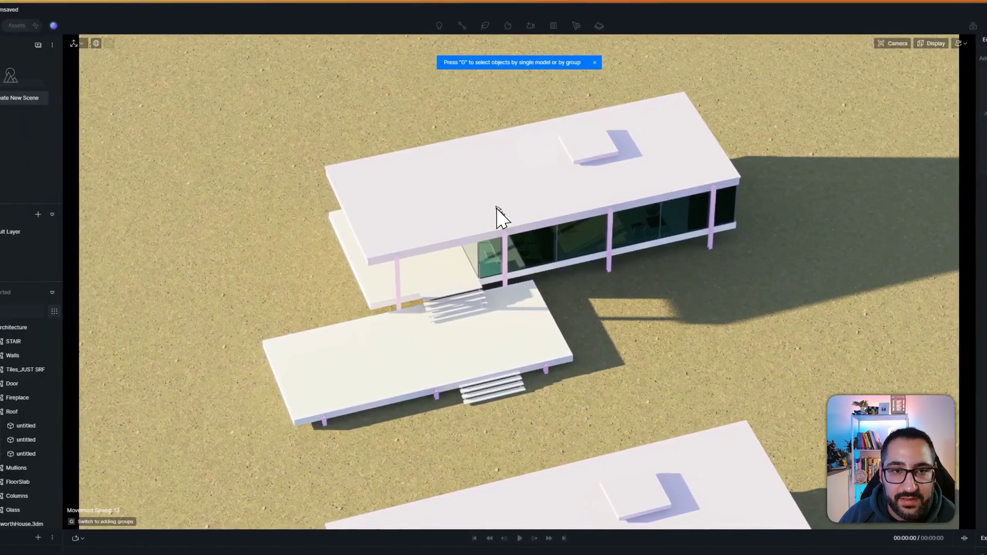
{"action": "left_click", "coordinate": [504, 226]}
Step: Open the Drop animation's settings and play Clip 3 to check how the imported house moves
{"action": "left_click", "coordinate": [955, 48]}
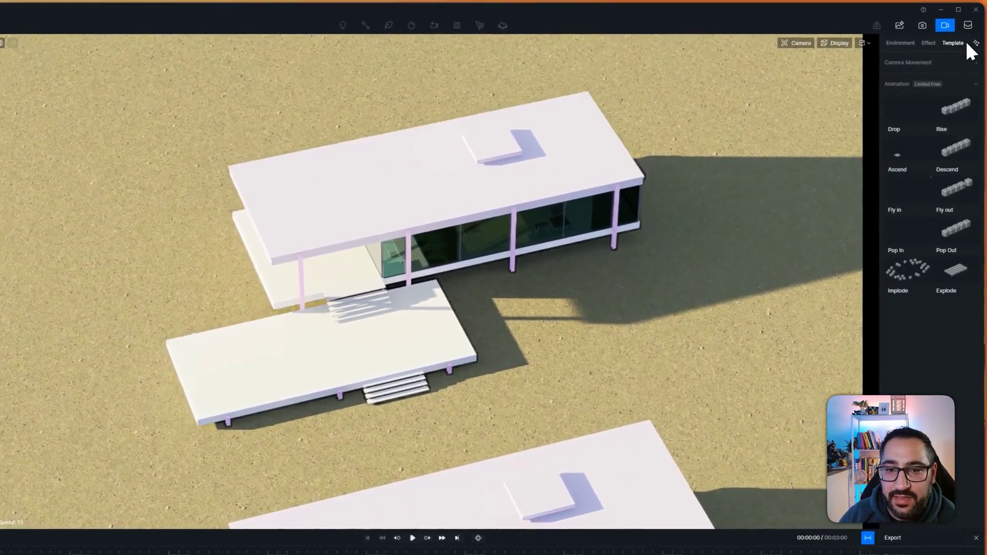
{"action": "left_click", "coordinate": [969, 45]}
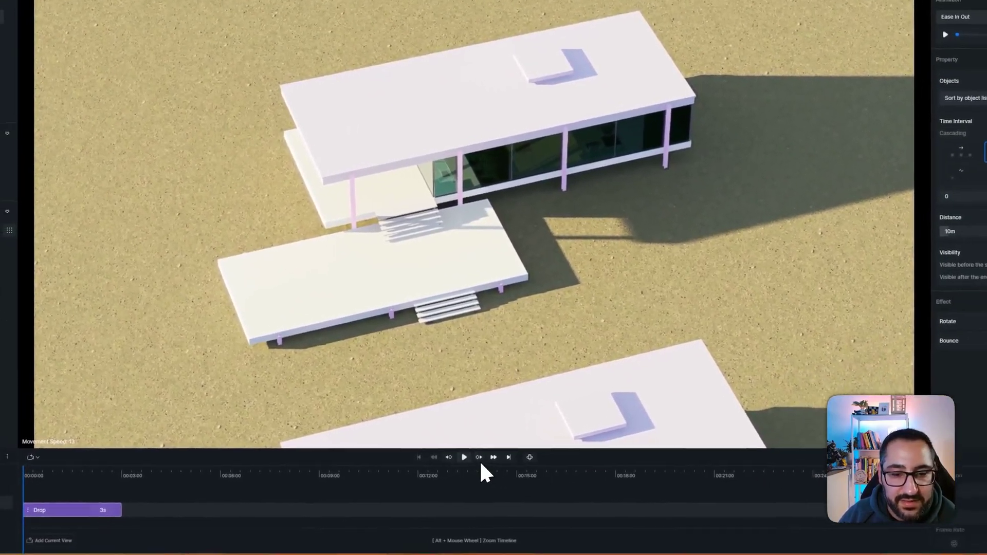
{"action": "left_click", "coordinate": [412, 538]}
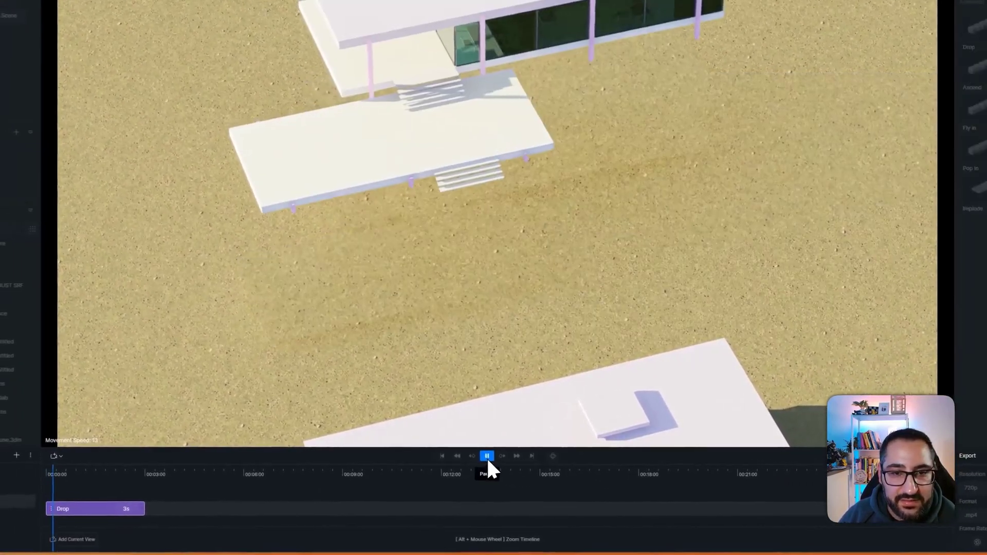